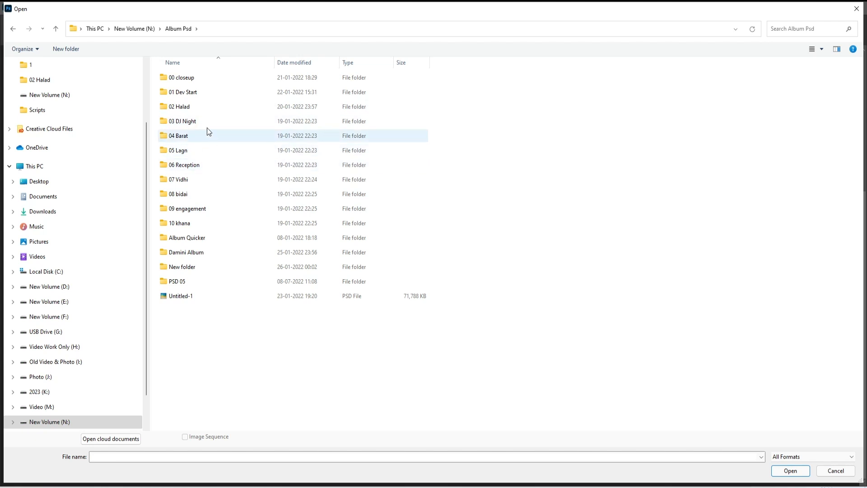
# Open the album designs C (10) through C (14) from the 02 Halad folder
pyautogui.doubleClick(183, 107)
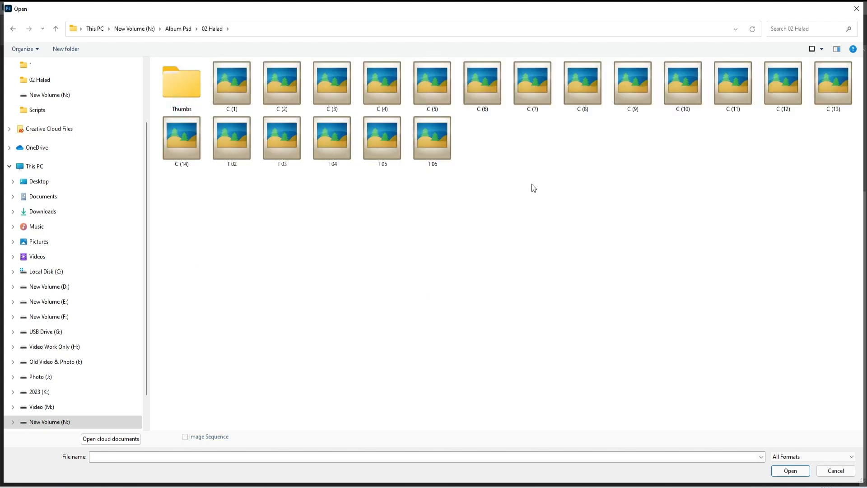
pyautogui.click(696, 91)
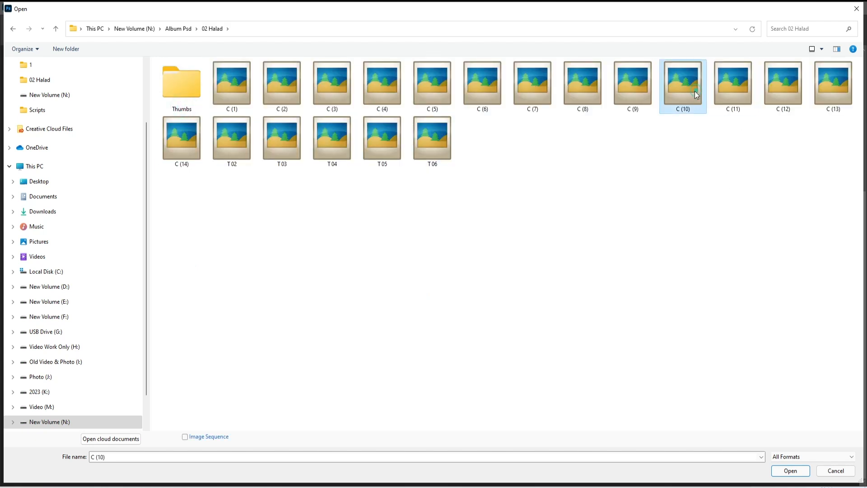
pyautogui.keyDown('shift'); pyautogui.click(180, 145); pyautogui.keyUp('shift')
pyautogui.click(790, 470)
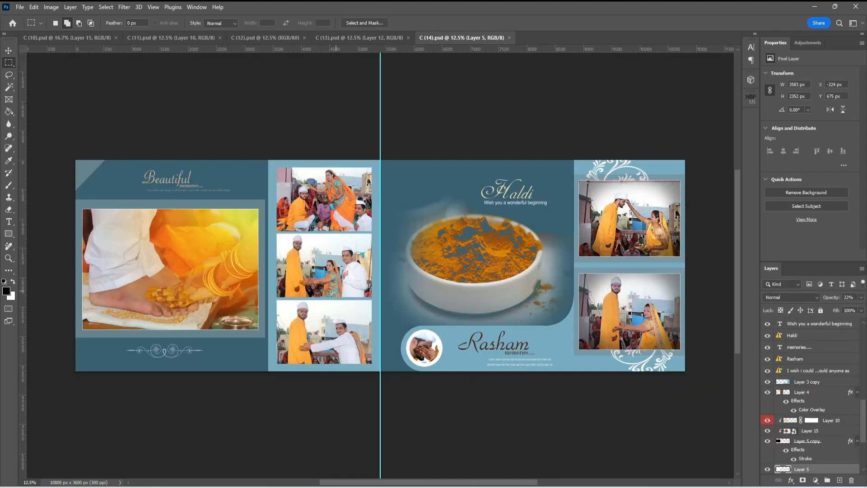
# Activate the Move tool, then show the Actions panel and dock it beside Layers
pyautogui.click(8, 50)
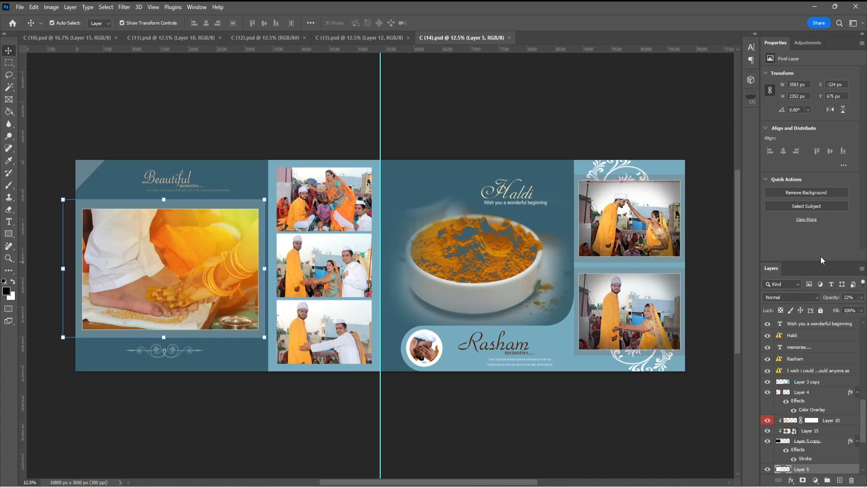
pyautogui.click(202, 8)
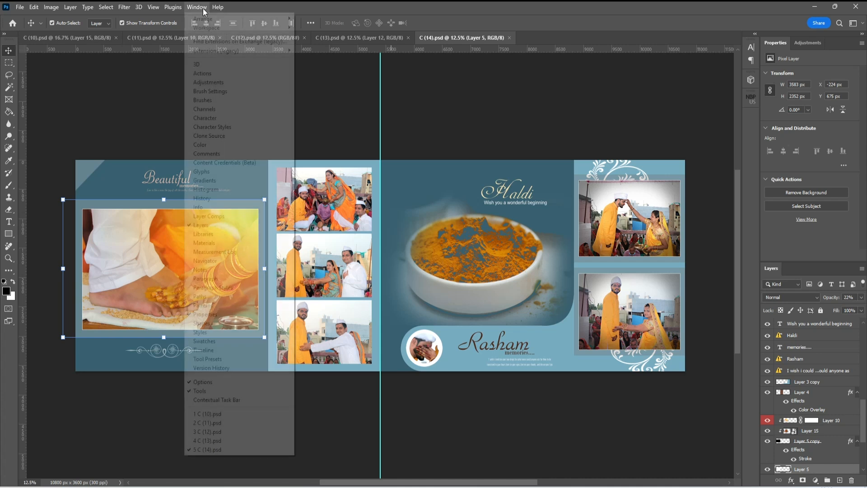
pyautogui.click(215, 73)
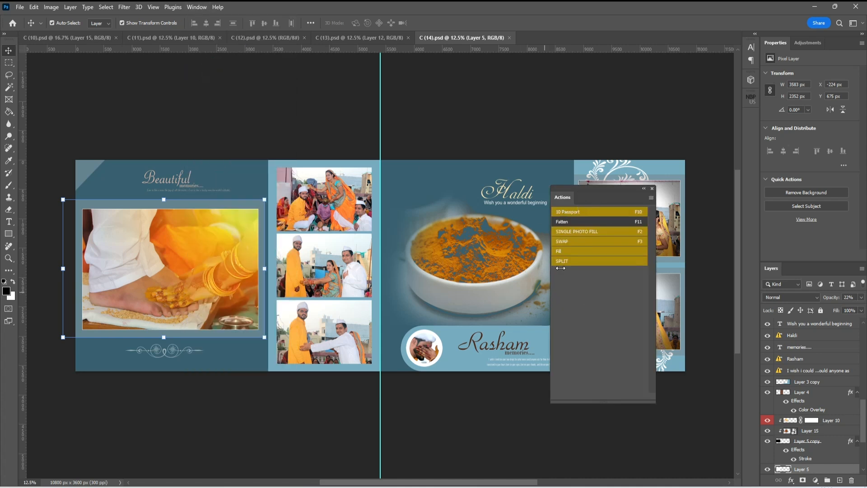
pyautogui.moveTo(563, 197); pyautogui.dragTo(793, 272)
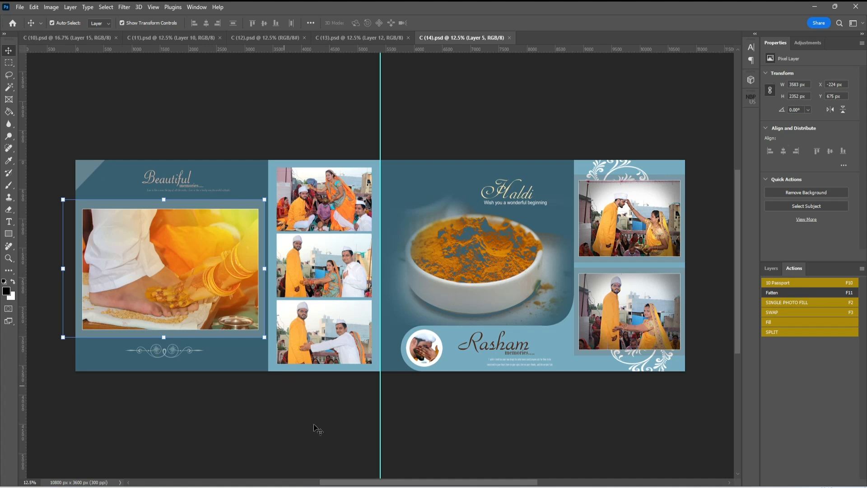
pyautogui.click(331, 196)
pyautogui.click(185, 268)
pyautogui.click(309, 247)
pyautogui.click(322, 350)
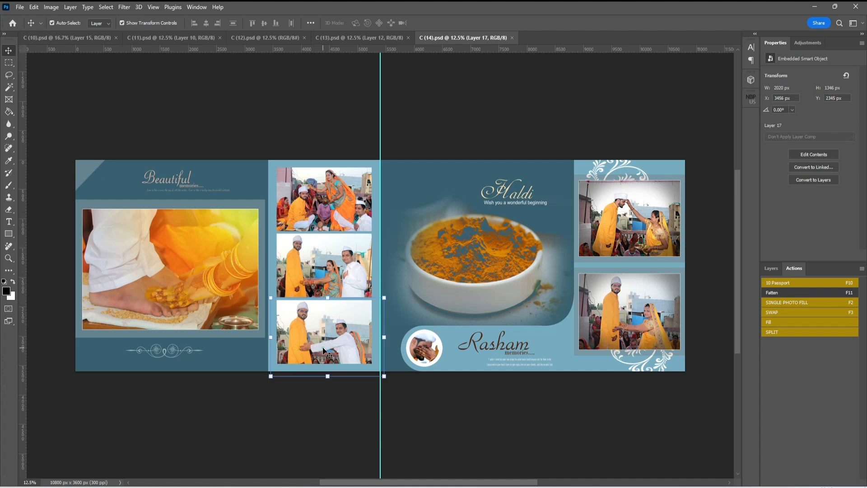
pyautogui.click(319, 198)
# Run the SINGLE PHOTO FILL action on the large framed haldi photo and browse the Photo (J:) drive to the Hadal Edit Photo folder
pyautogui.click(197, 286)
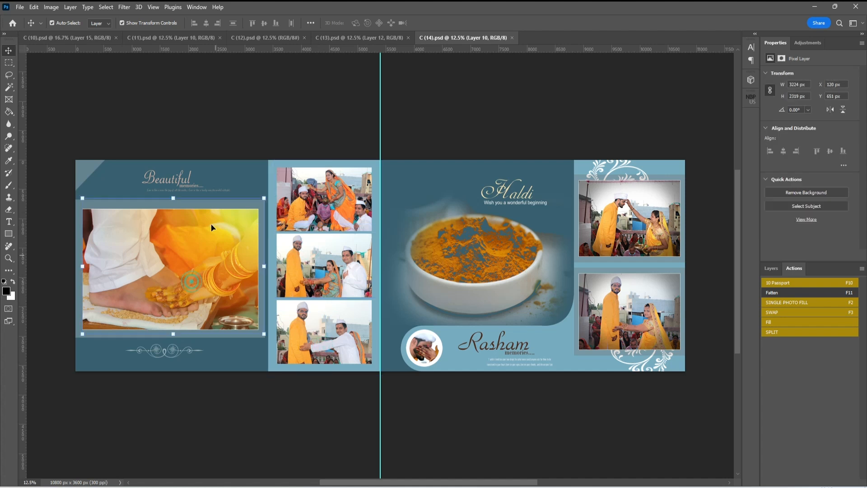
pyautogui.click(795, 302)
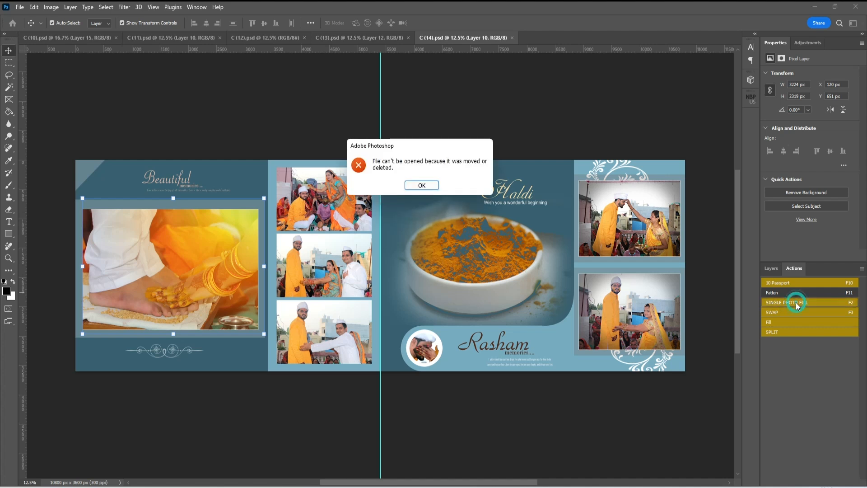
pyautogui.click(421, 186)
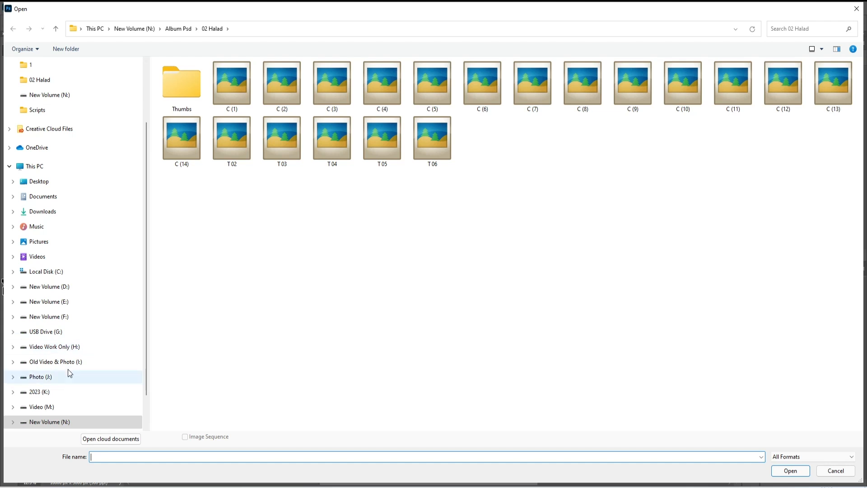
pyautogui.click(43, 379)
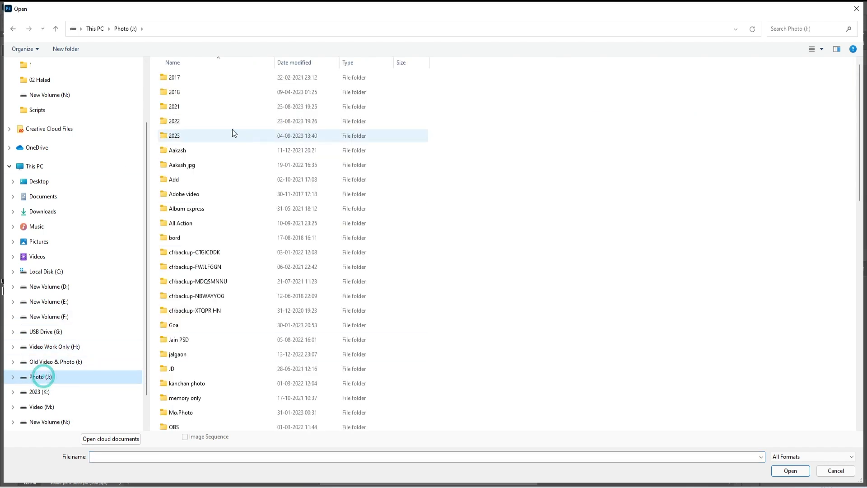
pyautogui.doubleClick(194, 134)
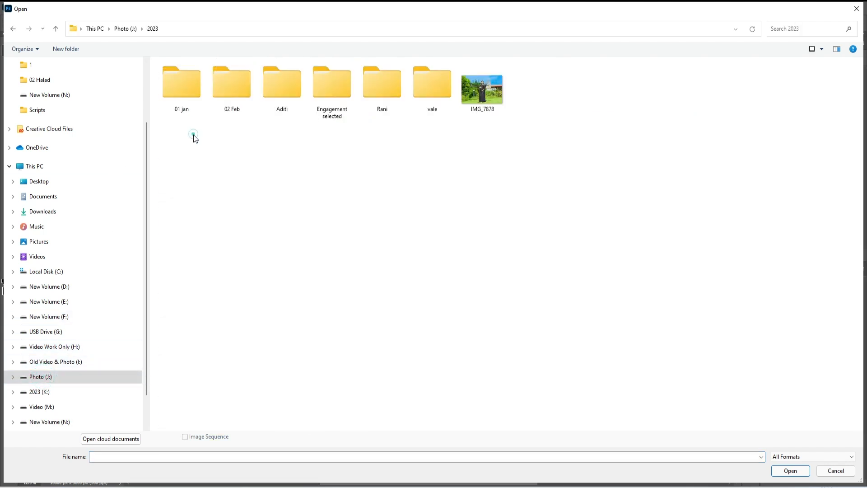
pyautogui.doubleClick(286, 88)
pyautogui.doubleClick(223, 90)
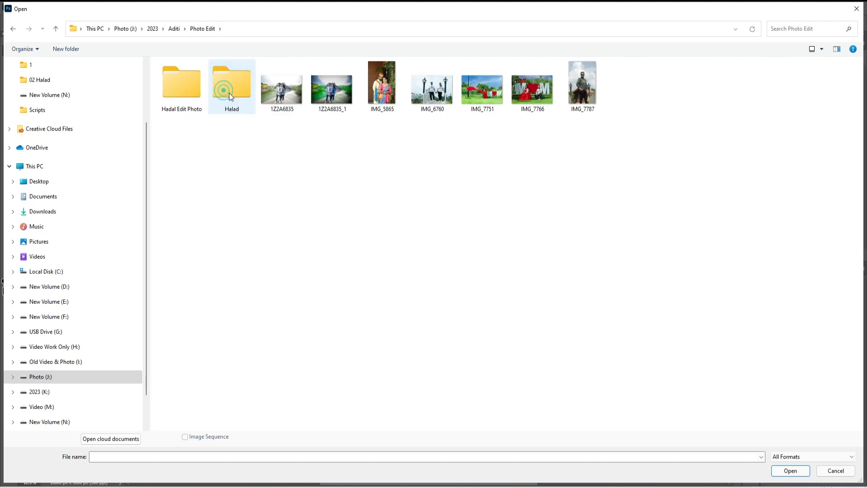
pyautogui.click(186, 88)
pyautogui.doubleClick(186, 88)
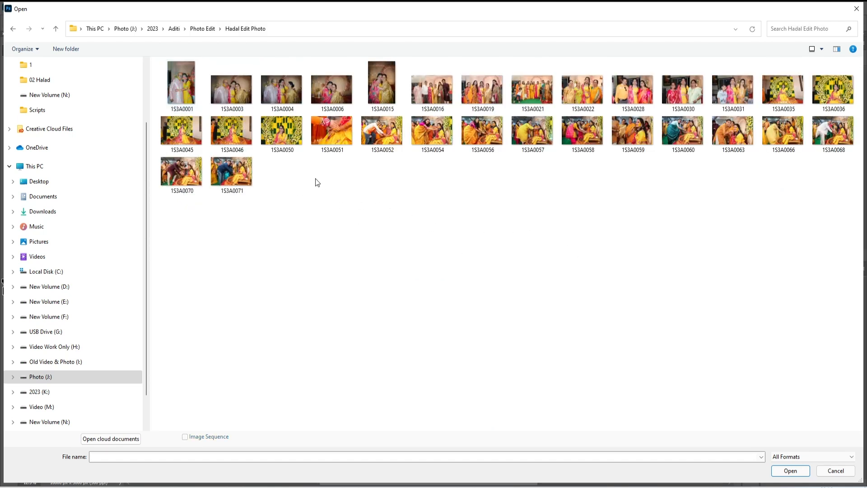
# Fill the large frame with photo 1S3A0003, accepting JPEG quality 12 (Maximum) in the progressive format
pyautogui.click(237, 97)
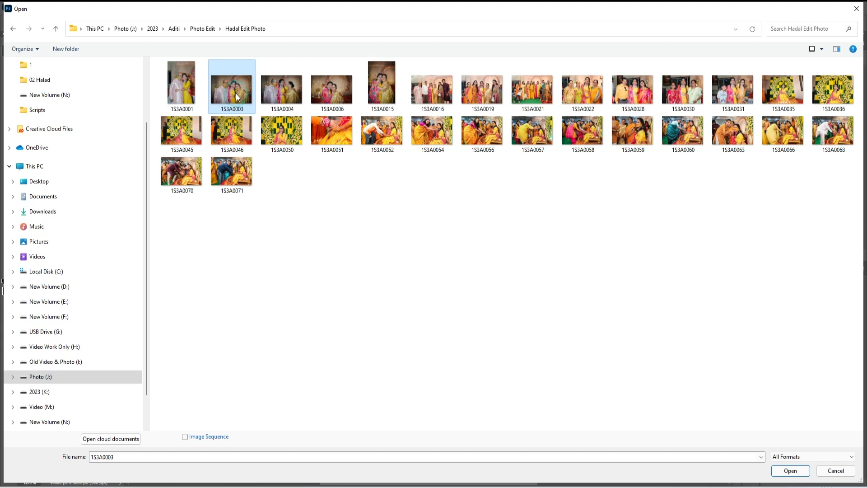
pyautogui.click(791, 471)
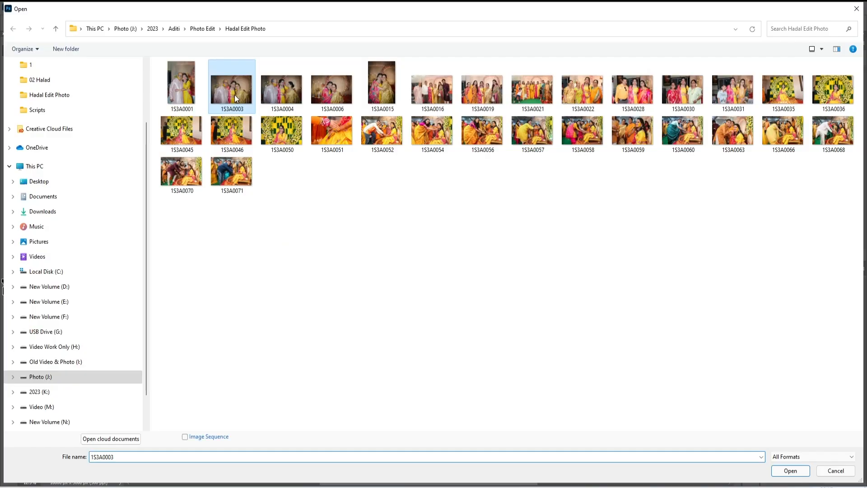
pyautogui.click(235, 95)
pyautogui.click(789, 470)
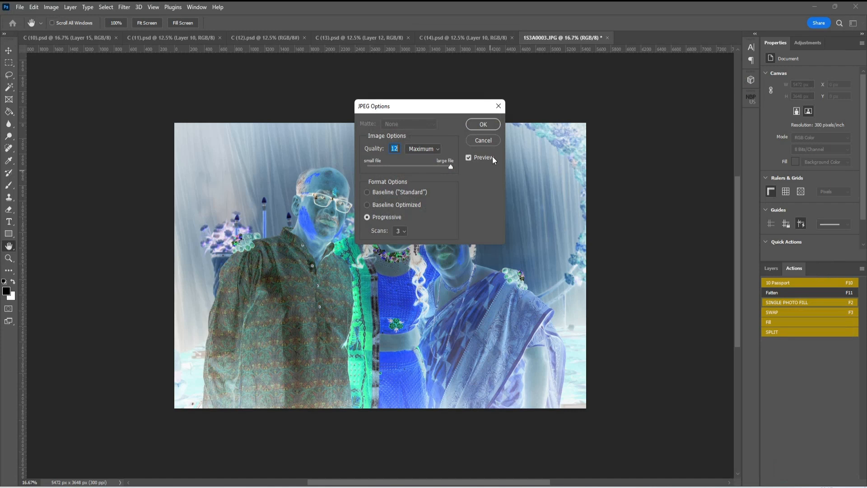
pyautogui.click(483, 125)
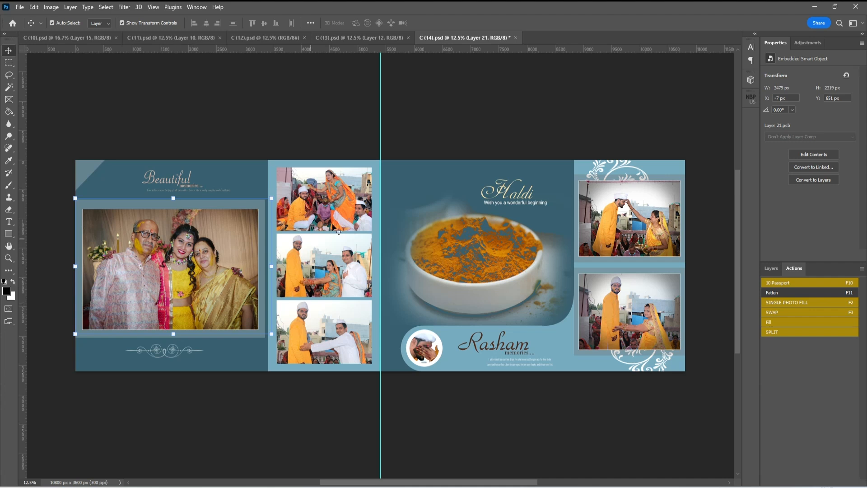
# Replace the uppermost photo in the three-photo column with 1S3A0004 using the SINGLE PHOTO FILL action, accepting the JPEG options
pyautogui.click(334, 213)
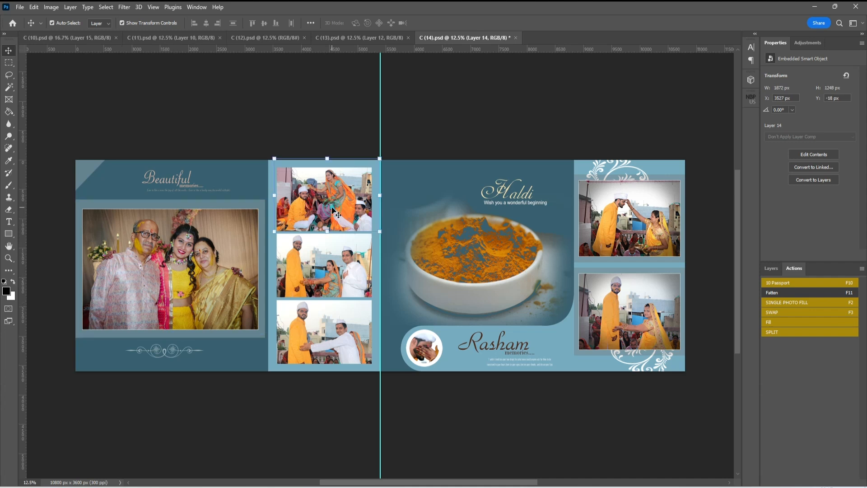
pyautogui.click(808, 302)
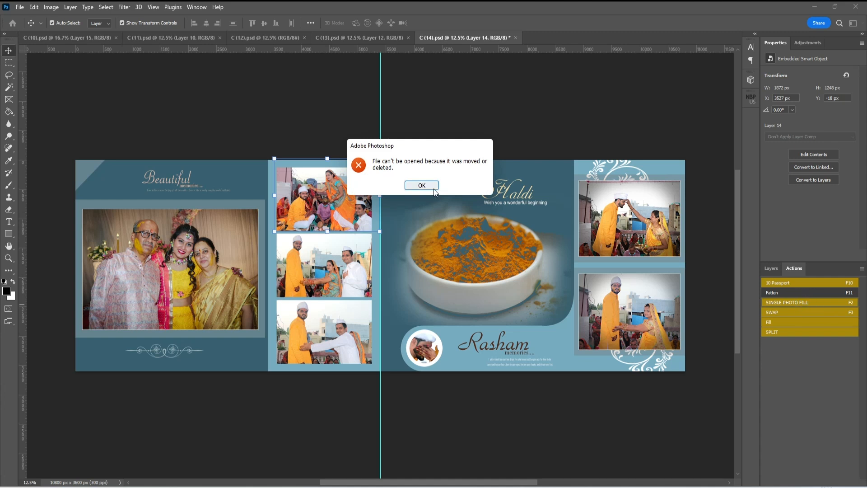
pyautogui.click(421, 185)
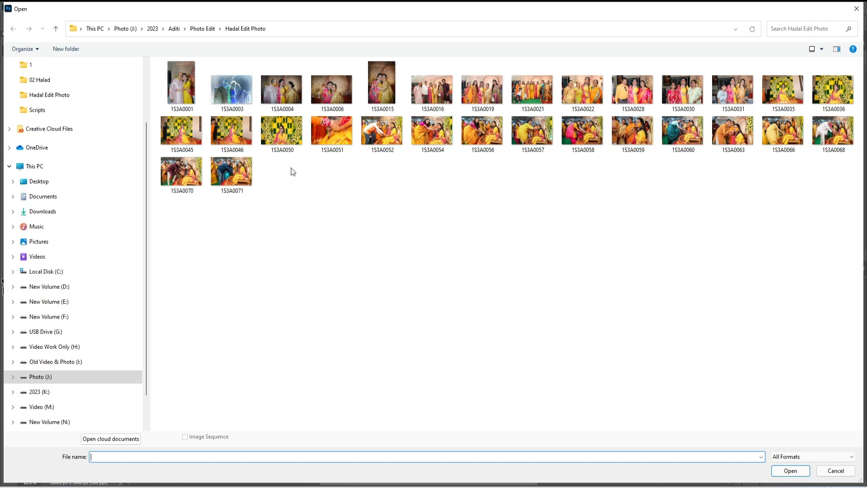
pyautogui.doubleClick(287, 93)
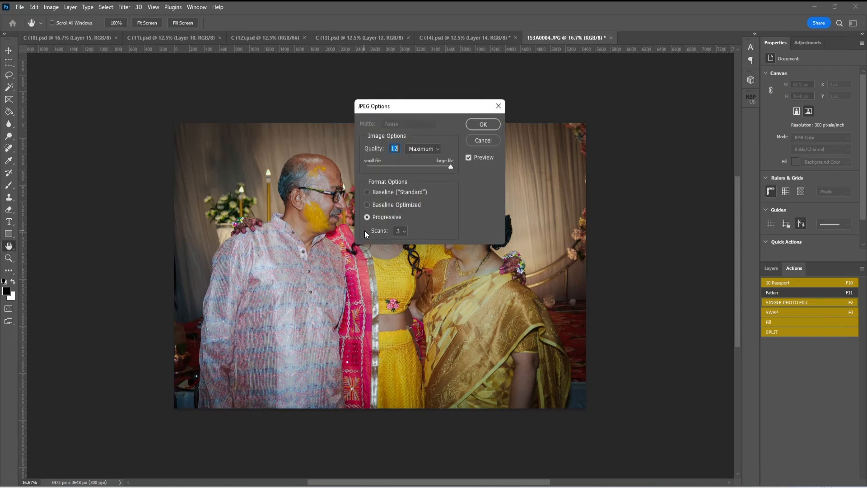
pyautogui.click(491, 128)
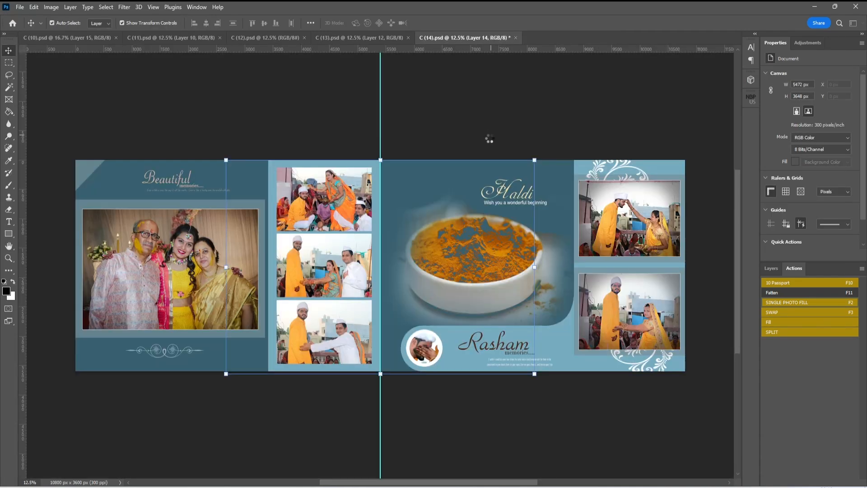
# Scale the new photo in the column's uppermost frame to about 36.6% and reposition it to cover the frame
pyautogui.moveTo(329, 191); pyautogui.dragTo(317, 243)
pyautogui.moveTo(343, 207); pyautogui.dragTo(352, 207)
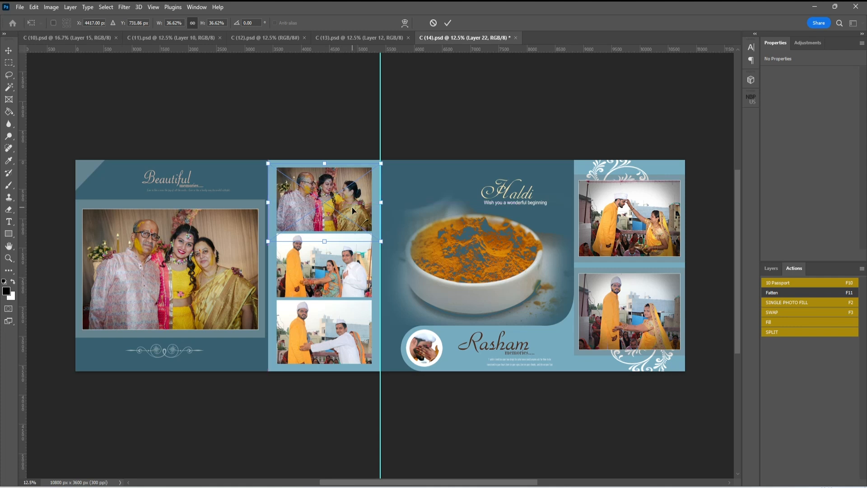
pyautogui.press('Return')
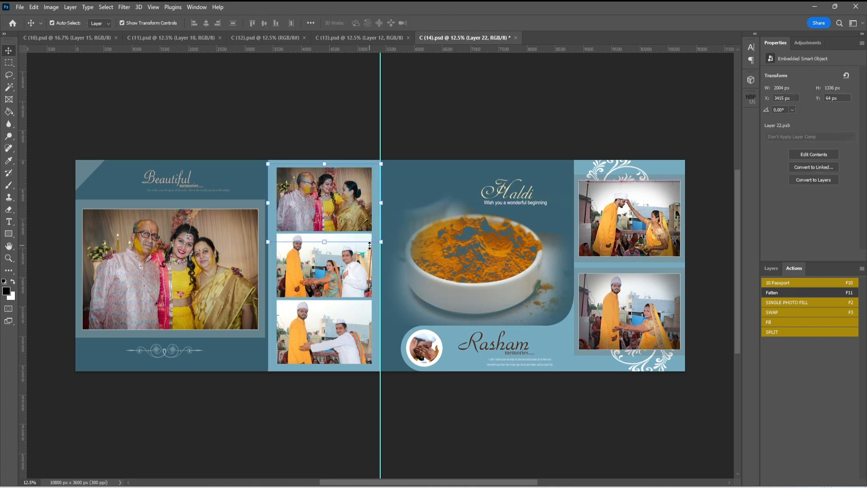
# Scale the family photo in the large frame down to about 62%, still covering the frame
pyautogui.click(215, 252)
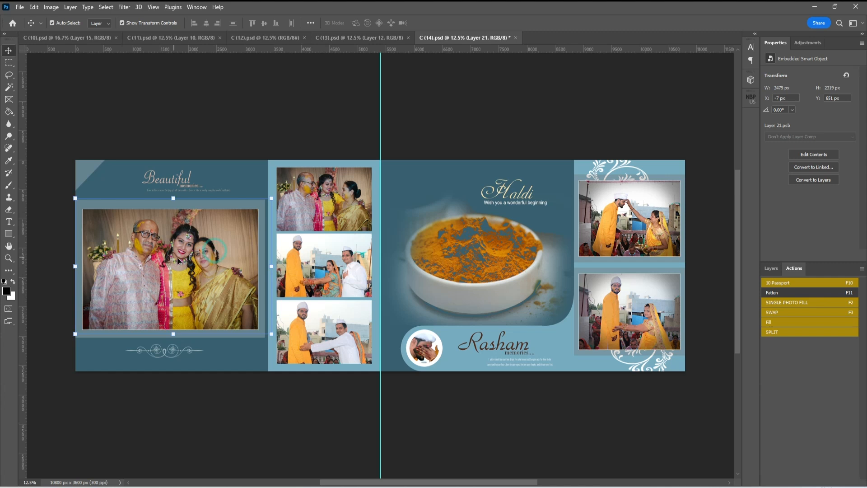
pyautogui.moveTo(271, 198); pyautogui.dragTo(270, 201)
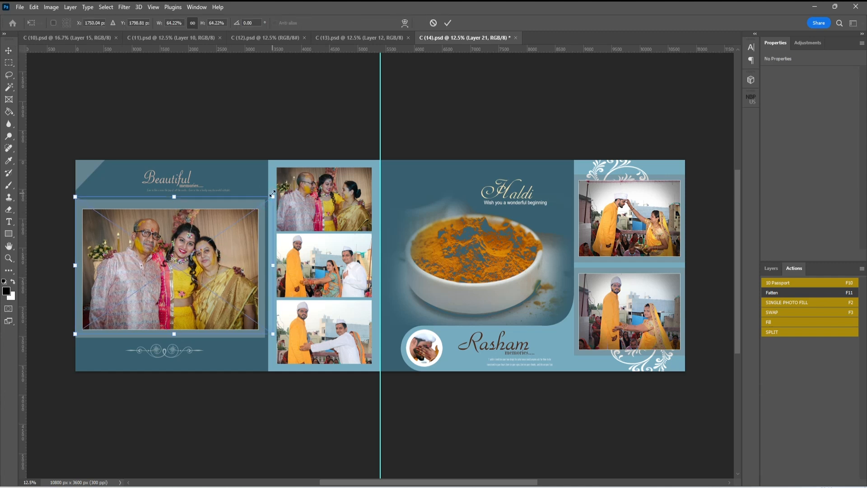
pyautogui.moveTo(272, 197)
pyautogui.mouseDown()
pyautogui.moveTo(153, 281)
pyautogui.moveTo(267, 189)
pyautogui.moveTo(289, 199)
pyautogui.moveTo(273, 211)
pyautogui.mouseUp()
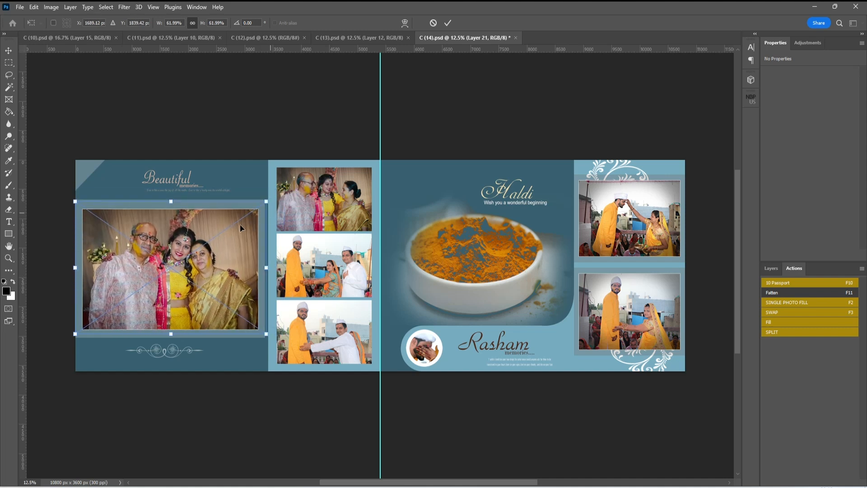
pyautogui.press('Return')
# Replace the middle photo in the three-photo column with 1S3A0016 using the SINGLE PHOTO FILL action, accepting the JPEG options
pyautogui.click(9, 260)
pyautogui.moveTo(168, 248); pyautogui.dragTo(320, 271)
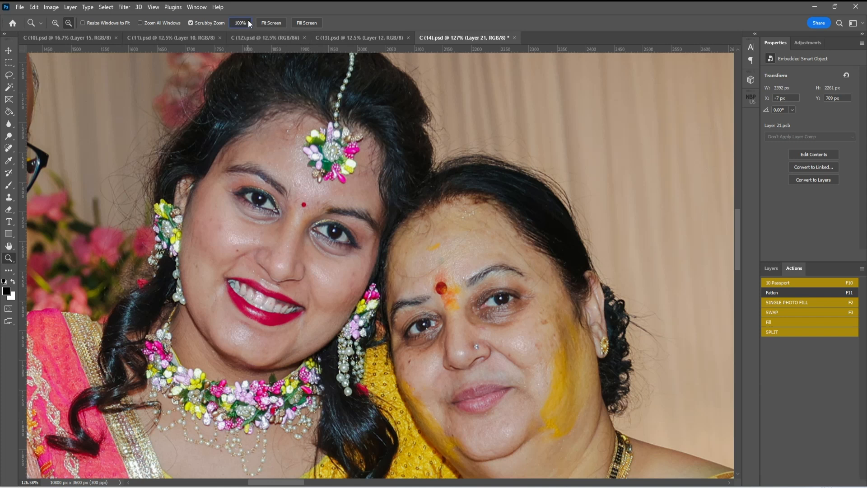
pyautogui.click(248, 21)
pyautogui.click(270, 21)
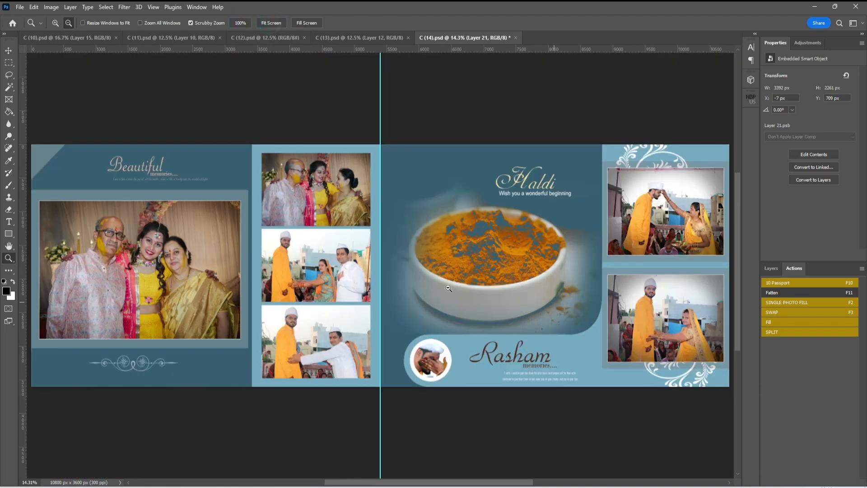
pyautogui.click(8, 50)
pyautogui.click(293, 252)
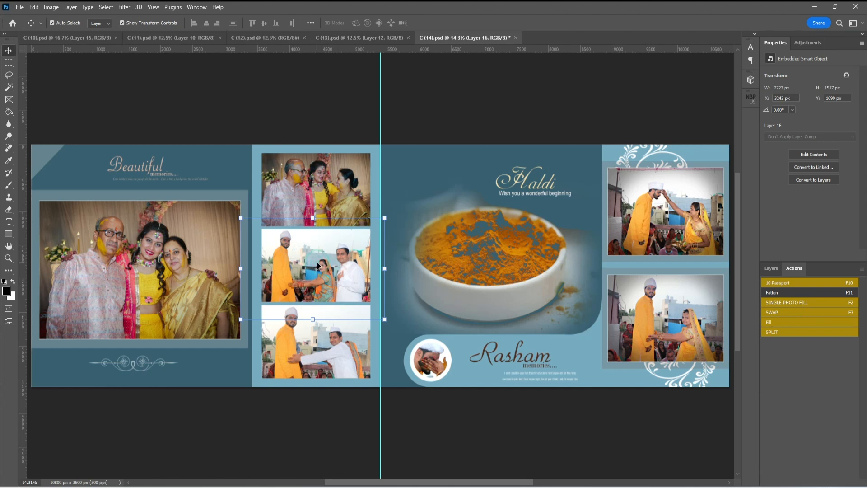
pyautogui.click(789, 303)
pyautogui.click(424, 185)
pyautogui.click(422, 185)
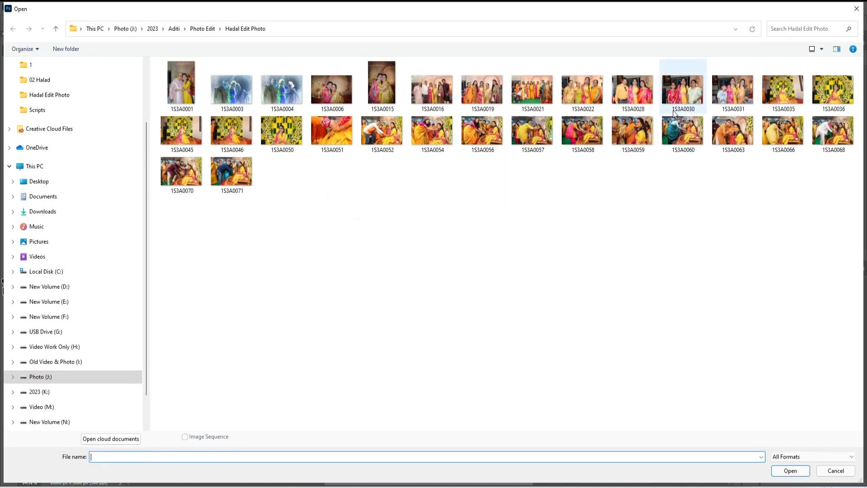
pyautogui.doubleClick(426, 88)
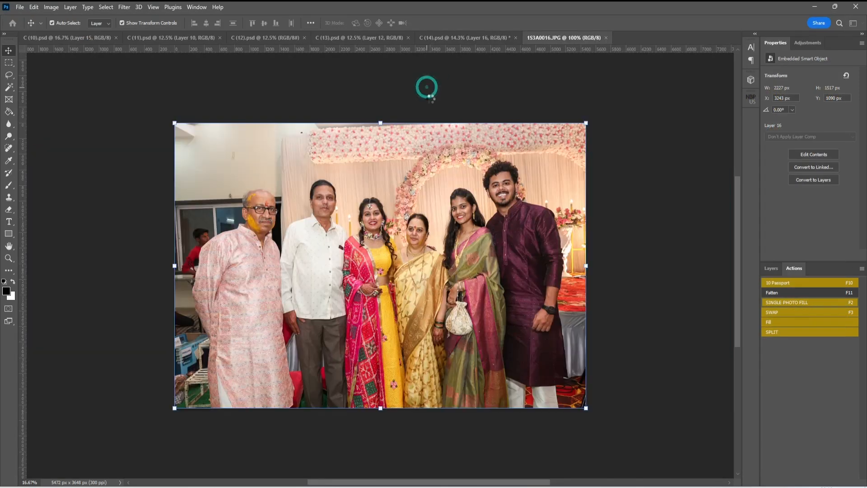
pyautogui.click(484, 124)
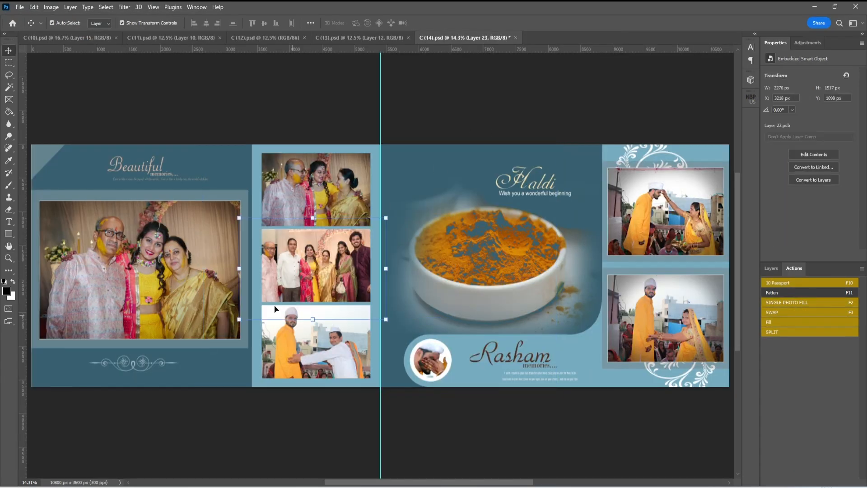
# Scale the new group photo in the column's middle frame down to about 34.1%, still covering the frame
pyautogui.moveTo(387, 271); pyautogui.dragTo(375, 271)
pyautogui.moveTo(239, 268); pyautogui.dragTo(254, 270)
pyautogui.doubleClick(310, 263)
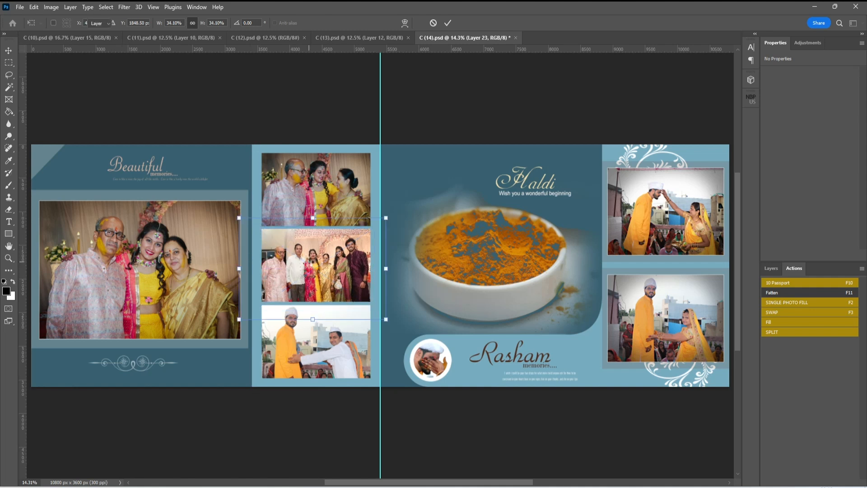
# Replace the lowest photo in the three-photo column with 1S3A0006 using the SINGLE PHOTO FILL action, accepting the JPEG options
pyautogui.click(346, 348)
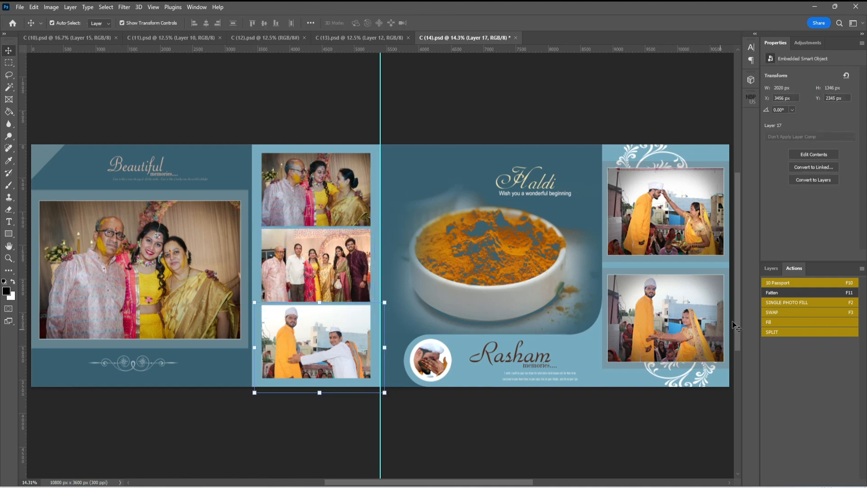
pyautogui.click(793, 302)
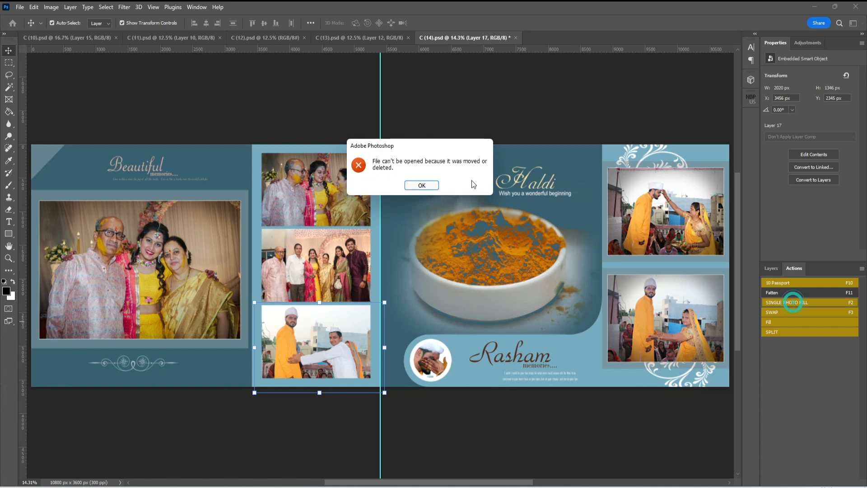
pyautogui.click(422, 187)
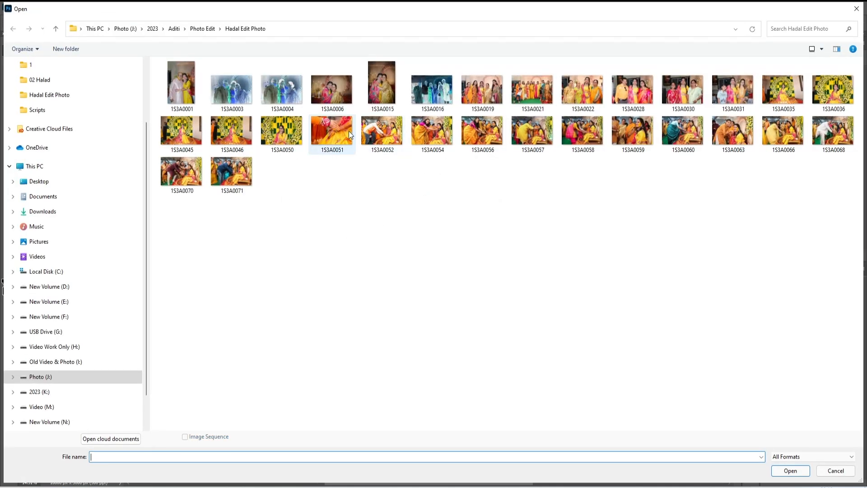
pyautogui.doubleClick(331, 89)
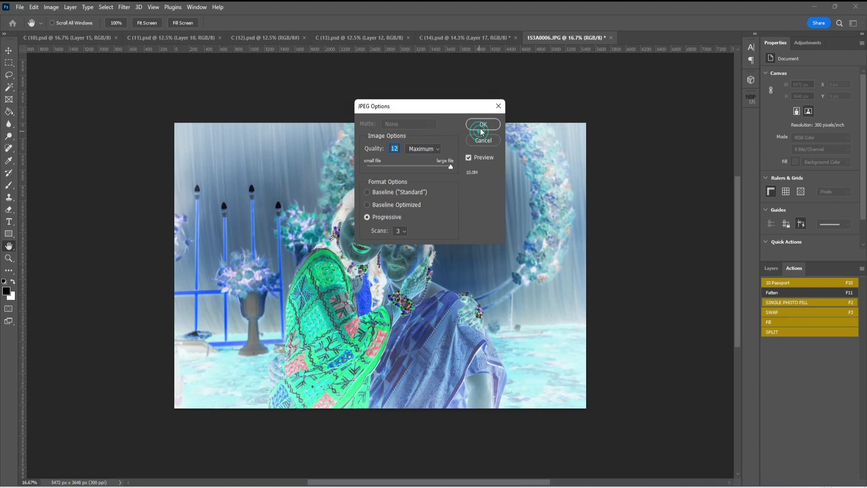
pyautogui.click(482, 125)
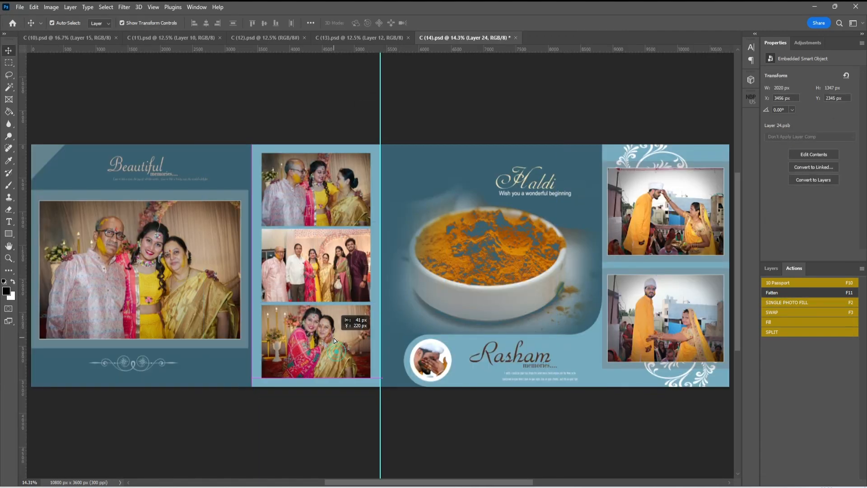
# Enlarge the new photo in the column's lowest frame to about 47.5%, reposition it on the two faces and inspect it at 100%
pyautogui.moveTo(384, 337); pyautogui.dragTo(397, 339)
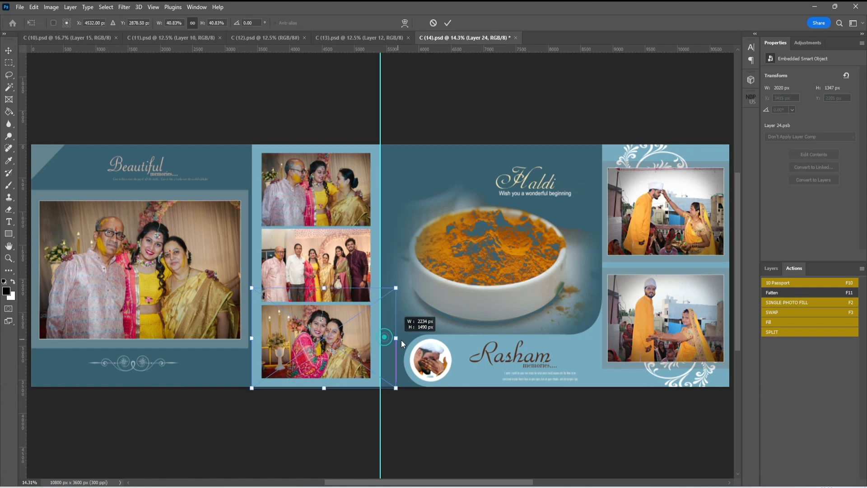
pyautogui.moveTo(256, 340); pyautogui.dragTo(224, 343)
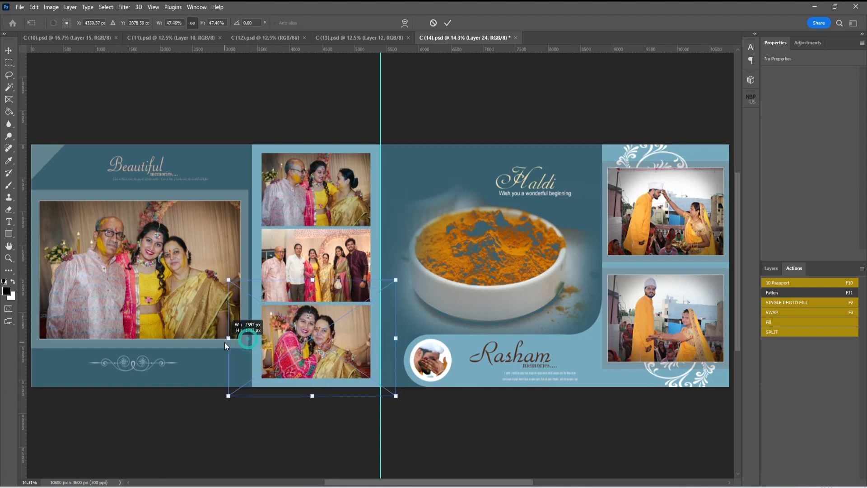
pyautogui.moveTo(311, 343); pyautogui.dragTo(361, 345)
pyautogui.press('Return')
pyautogui.click(8, 259)
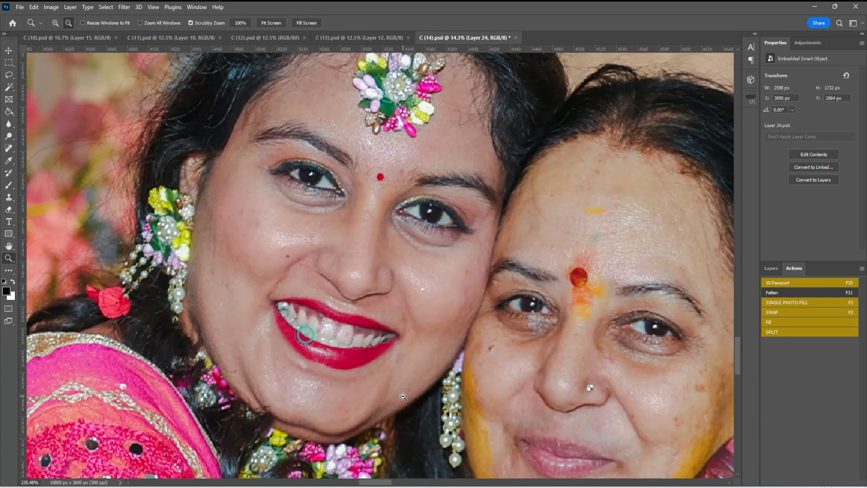
pyautogui.click(240, 23)
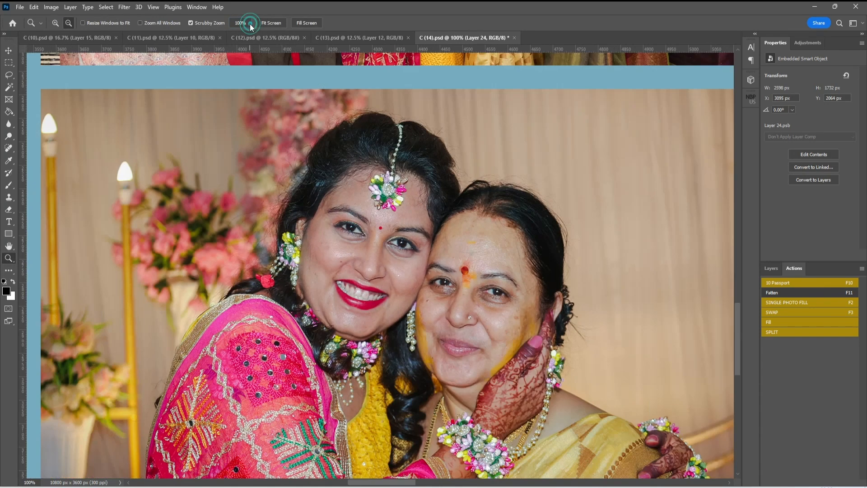
pyautogui.click(271, 23)
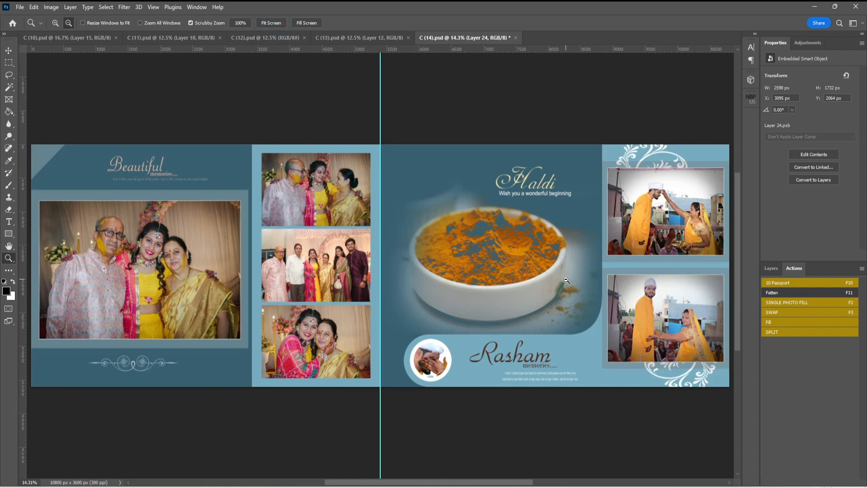
# Replace the photo in the small circular frame with 1S3A0046 using the SINGLE PHOTO FILL action, accepting the JPEG options
pyautogui.click(8, 50)
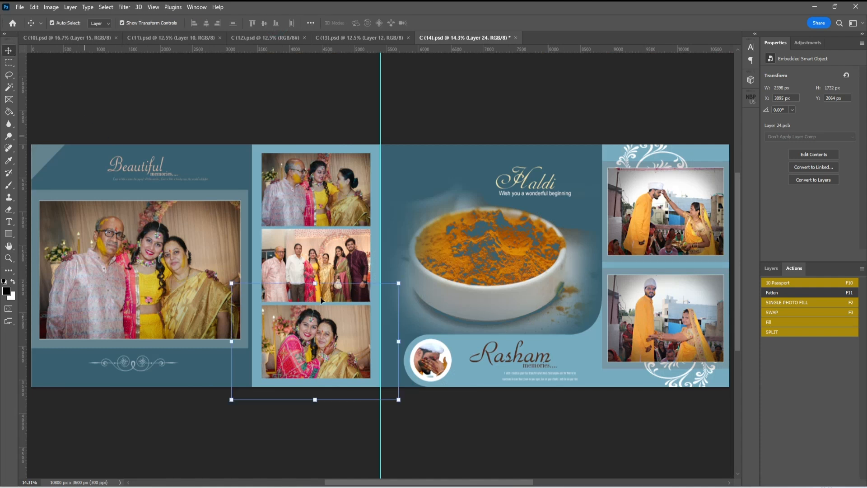
pyautogui.click(432, 359)
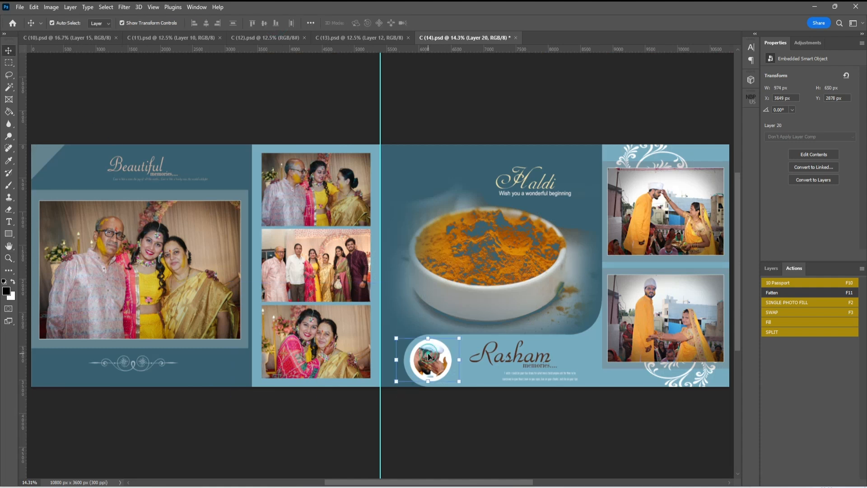
pyautogui.click(791, 300)
pyautogui.click(426, 183)
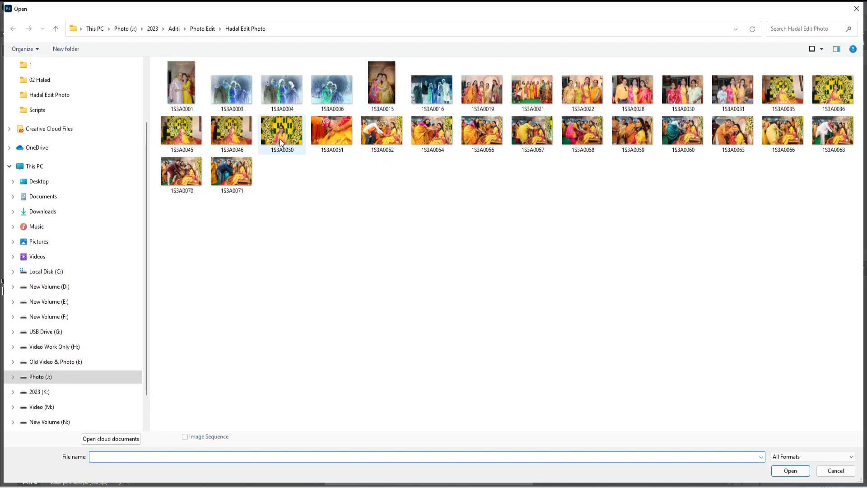
pyautogui.doubleClick(240, 137)
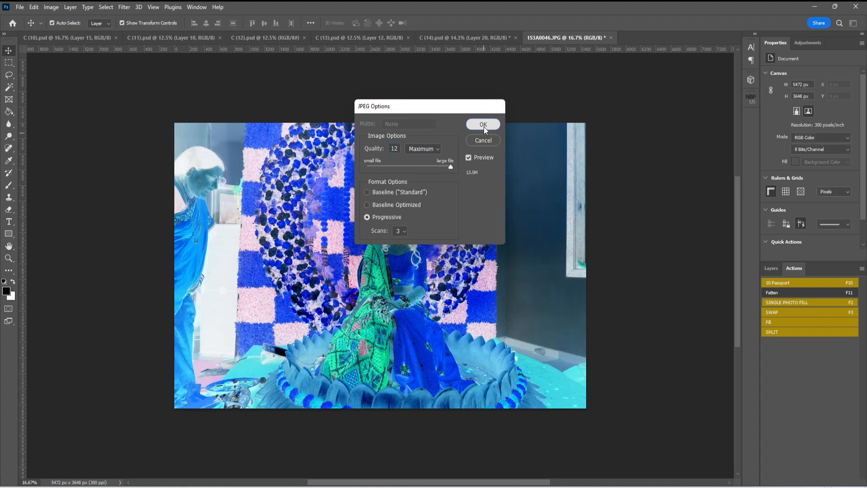
pyautogui.click(483, 126)
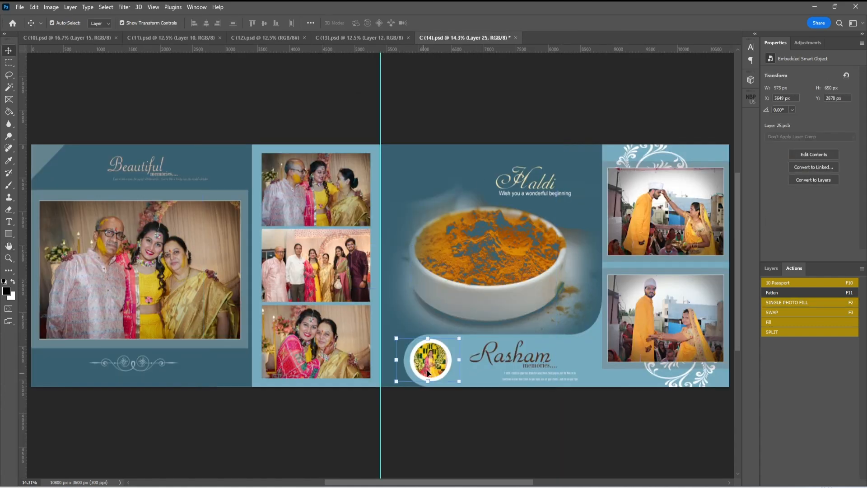
# Enlarge the photo in the circular frame to about 25.2%, reposition it to center the bride and check it up close
pyautogui.click(9, 258)
pyautogui.moveTo(451, 379); pyautogui.dragTo(527, 431)
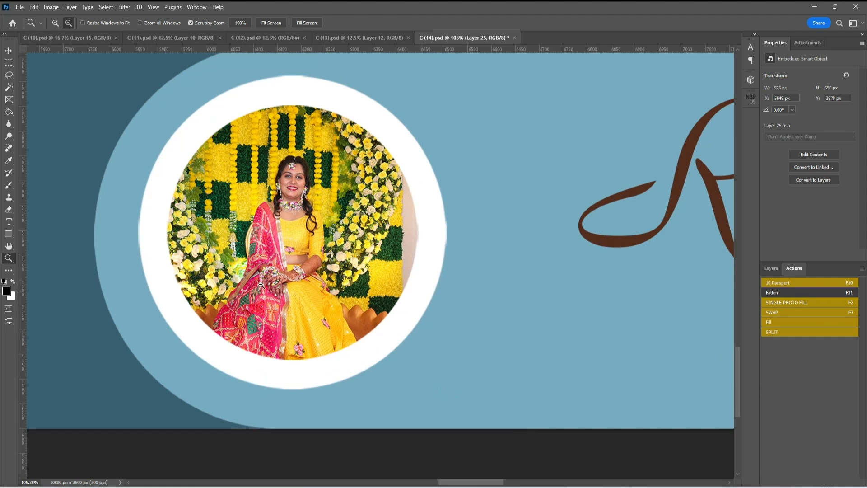
pyautogui.click(278, 23)
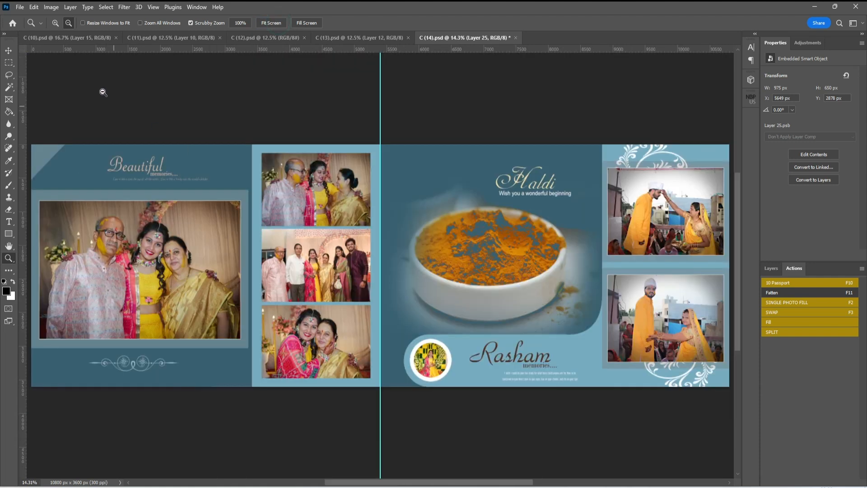
pyautogui.click(8, 50)
pyautogui.moveTo(429, 382); pyautogui.dragTo(427, 399)
pyautogui.moveTo(436, 354); pyautogui.dragTo(437, 348)
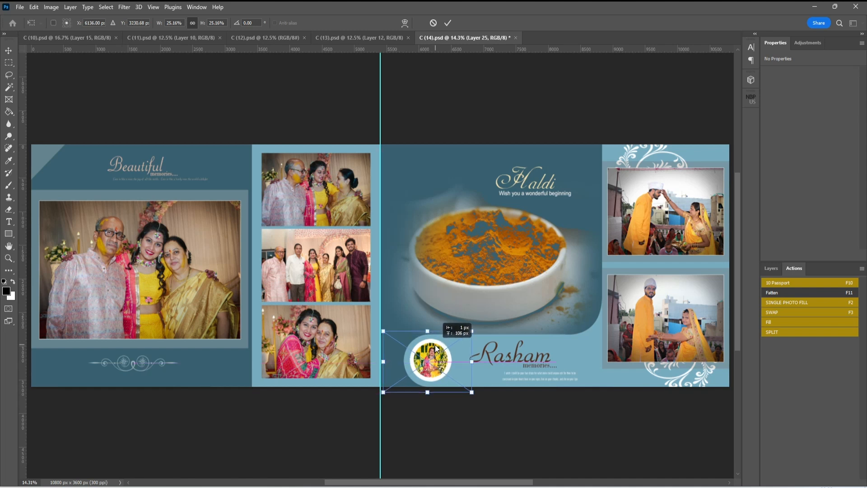
pyautogui.click(9, 258)
pyautogui.moveTo(441, 400); pyautogui.dragTo(503, 402)
pyautogui.click(283, 21)
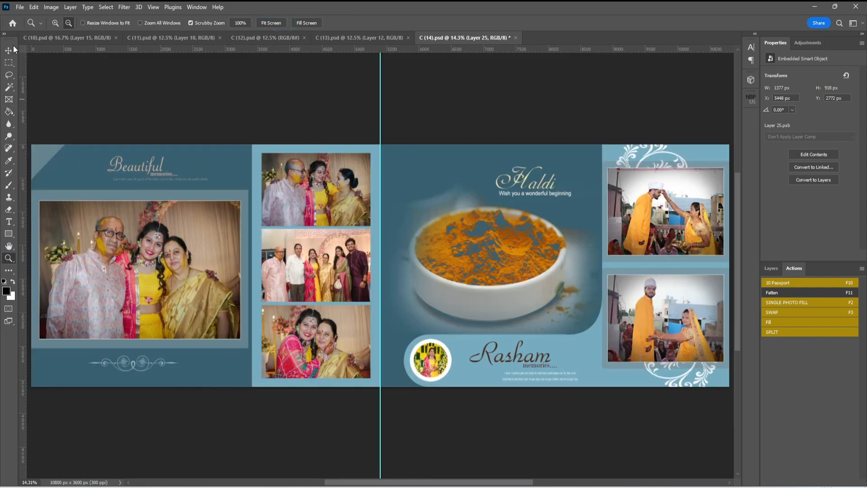
# Replace the upper framed photo on the right-hand page with 1S3A0019 using the SINGLE PHOTO FILL action, continuing past the clipping mask warning
pyautogui.click(11, 52)
pyautogui.click(675, 220)
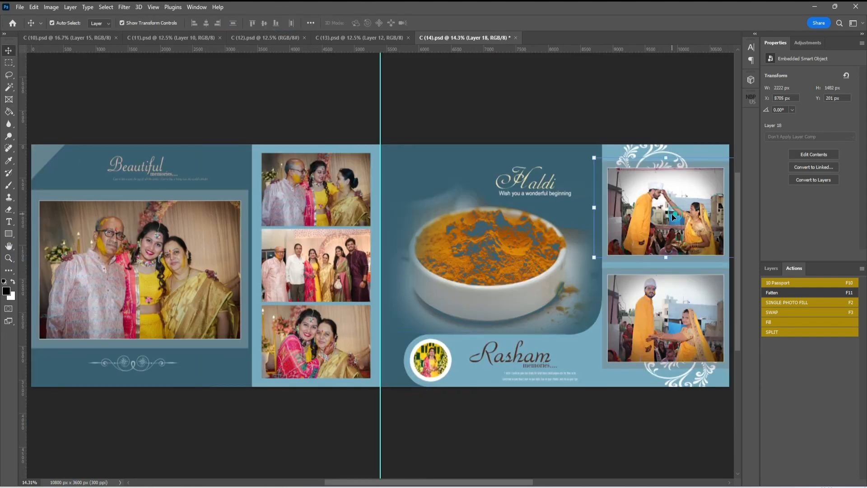
pyautogui.click(796, 304)
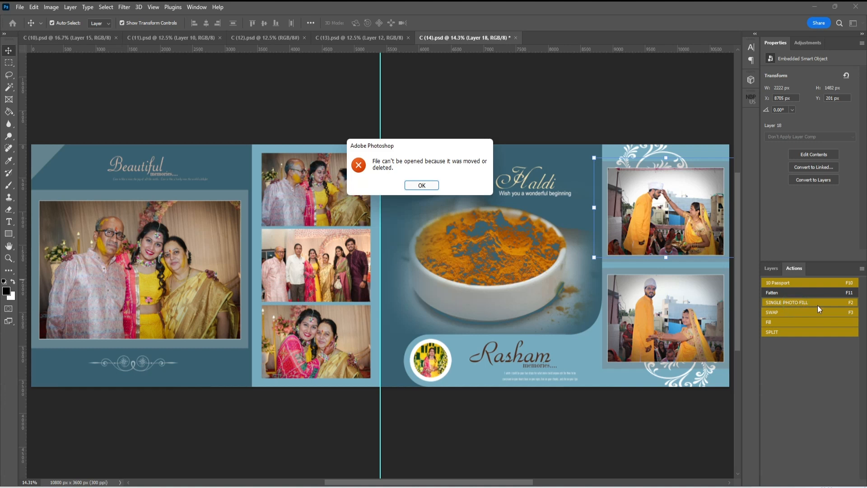
pyautogui.click(427, 186)
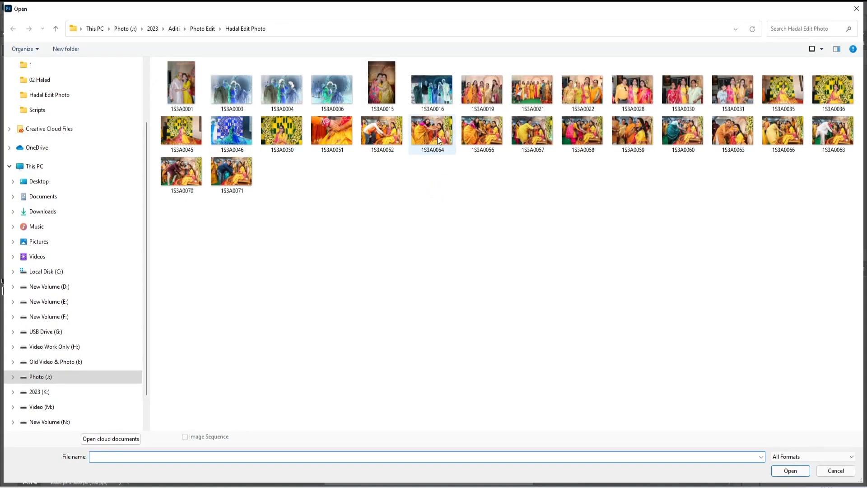
pyautogui.doubleClick(471, 90)
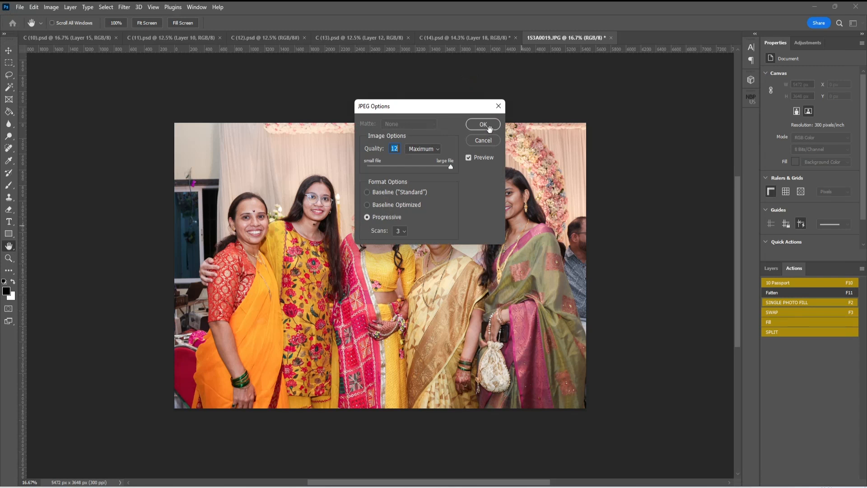
pyautogui.click(490, 127)
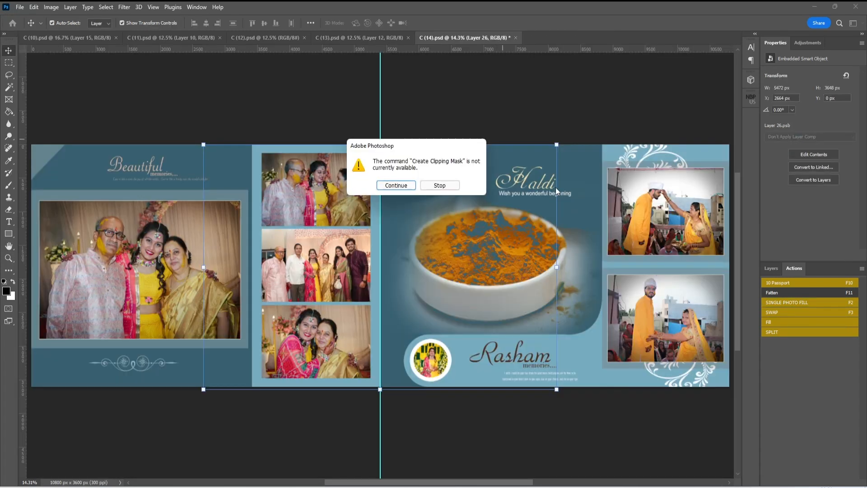
pyautogui.click(402, 183)
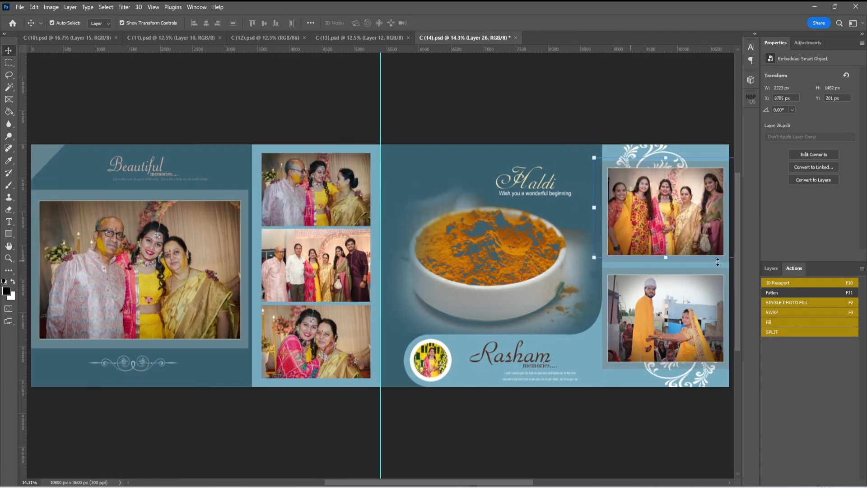
# Scale the new group photo in the right-hand page's upper frame to about 36% and reposition it to cover the frame
pyautogui.moveTo(447, 482); pyautogui.dragTo(468, 482)
pyautogui.moveTo(665, 207); pyautogui.dragTo(658, 209)
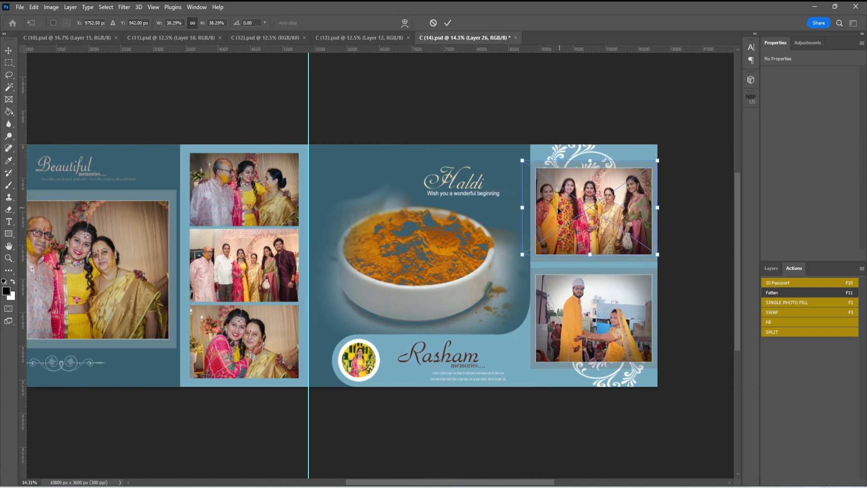
pyautogui.moveTo(523, 207); pyautogui.dragTo(530, 207)
pyautogui.moveTo(594, 215); pyautogui.dragTo(595, 220)
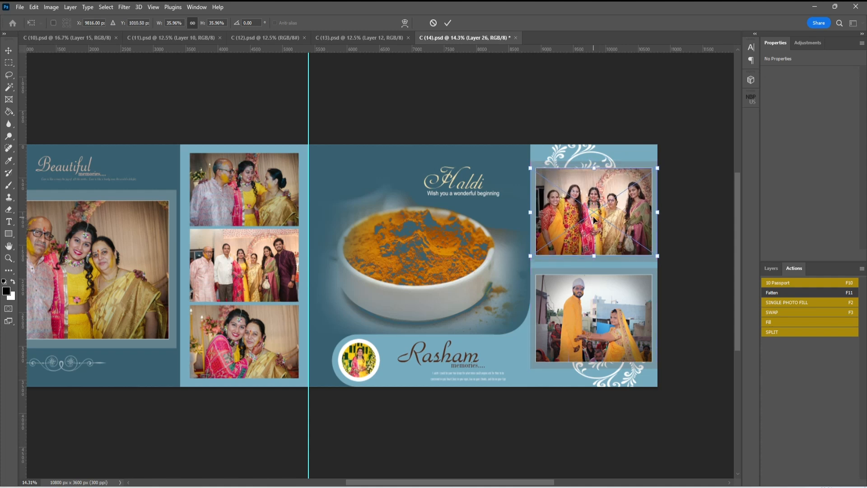
pyautogui.press('Return')
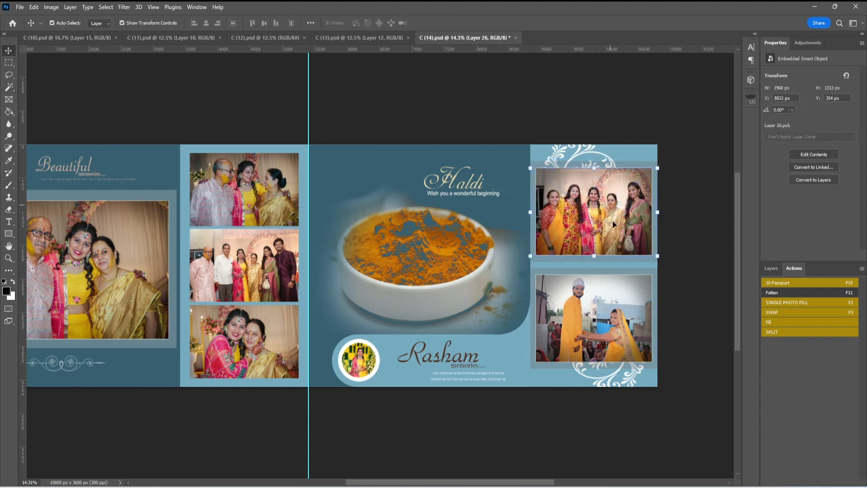
# Replace the lower framed photo on the right-hand page with 1S3A0030 using the SINGLE PHOTO FILL action, continuing past the clipping mask warning
pyautogui.click(603, 319)
pyautogui.click(809, 302)
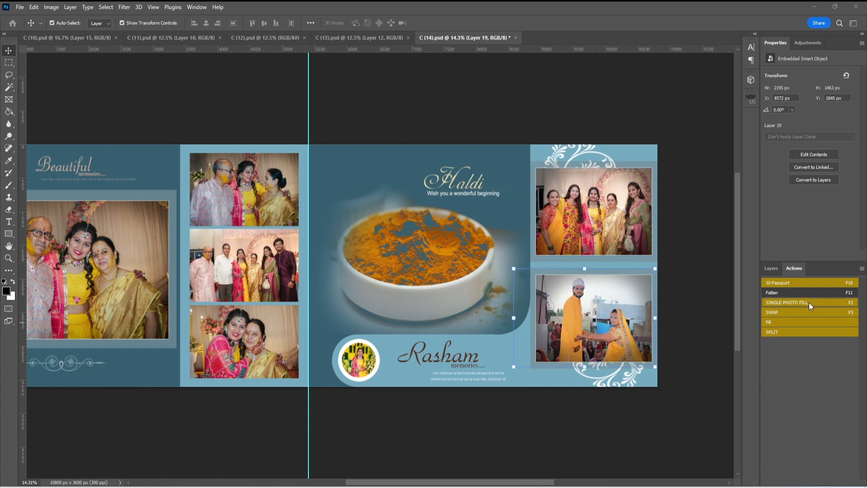
pyautogui.click(432, 186)
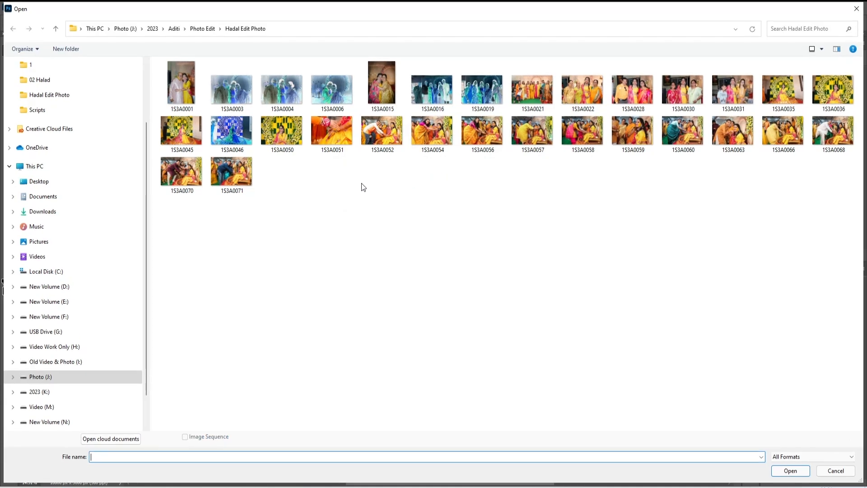
pyautogui.doubleClick(687, 98)
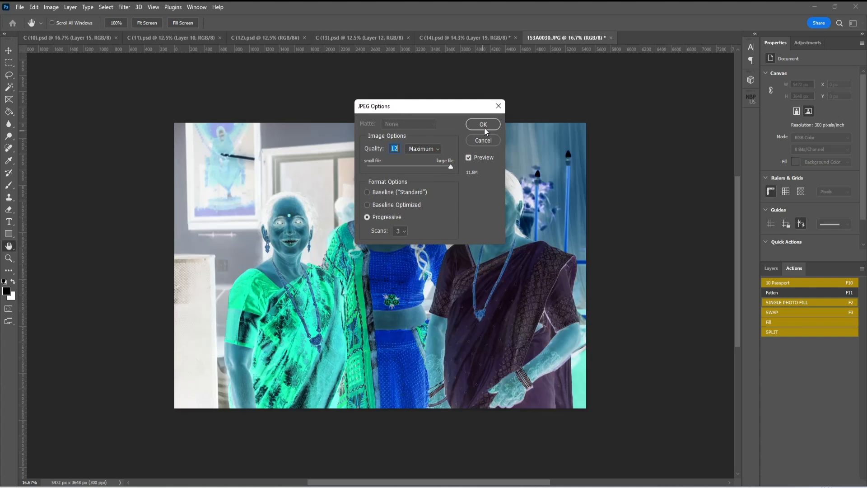
pyautogui.click(484, 127)
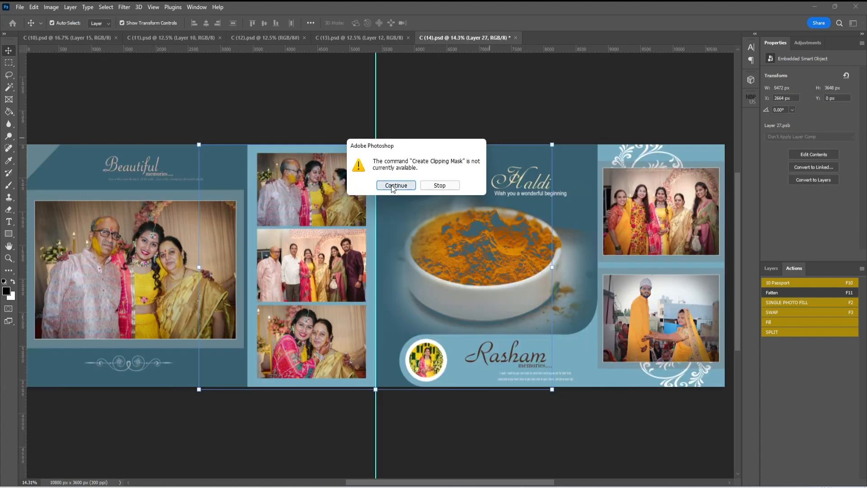
pyautogui.click(391, 184)
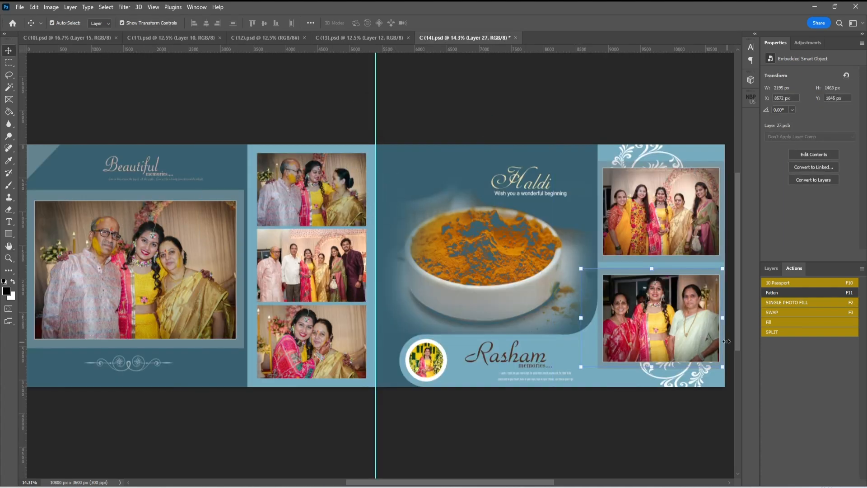
# Scale the photo in the right-hand page's lower frame to about 37.7% and view the whole spread
pyautogui.moveTo(579, 319); pyautogui.dragTo(590, 318)
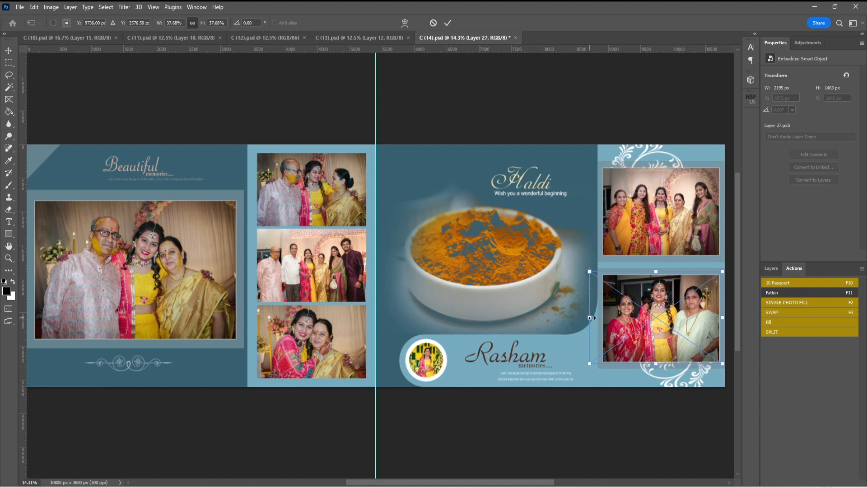
pyautogui.moveTo(701, 319); pyautogui.dragTo(698, 319)
pyautogui.click(8, 257)
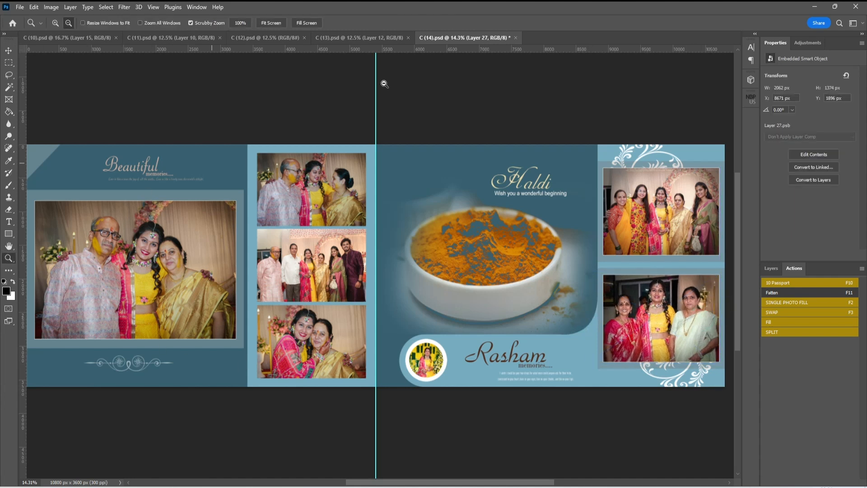
pyautogui.click(276, 23)
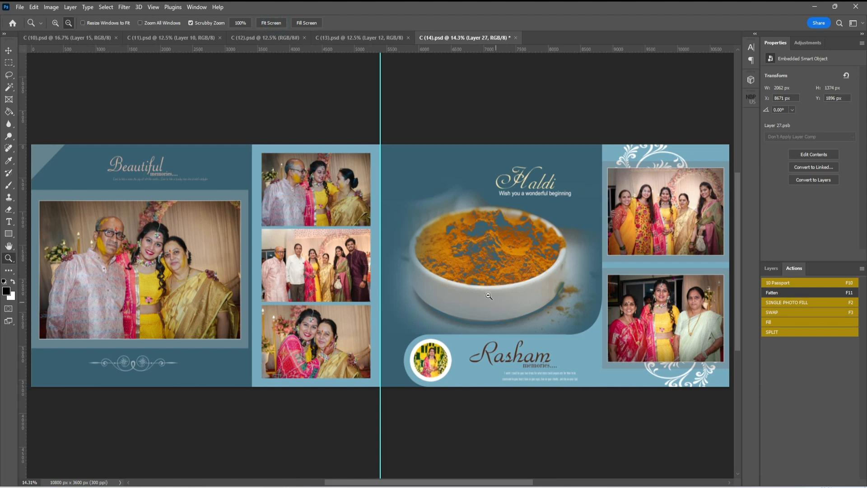
pyautogui.keyDown('alt'); pyautogui.click(461, 280); pyautogui.keyUp('alt')
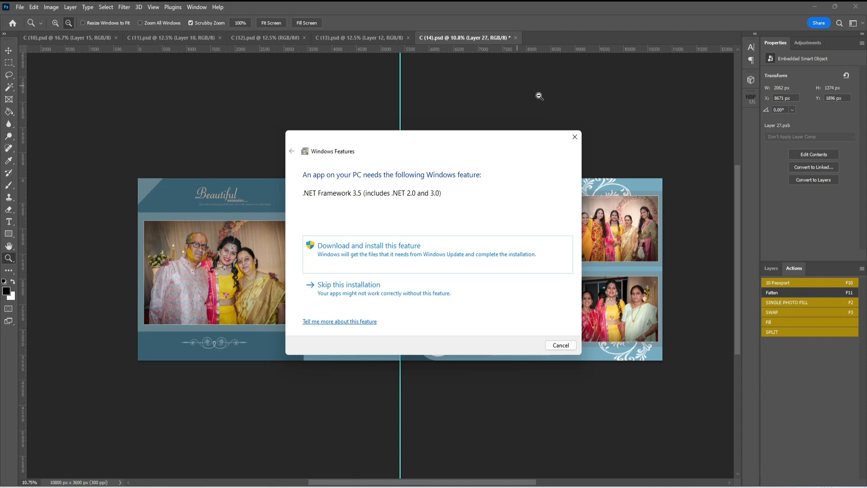
# Dismiss the Windows Features prompt, then save and close C (14).psd
pyautogui.click(572, 137)
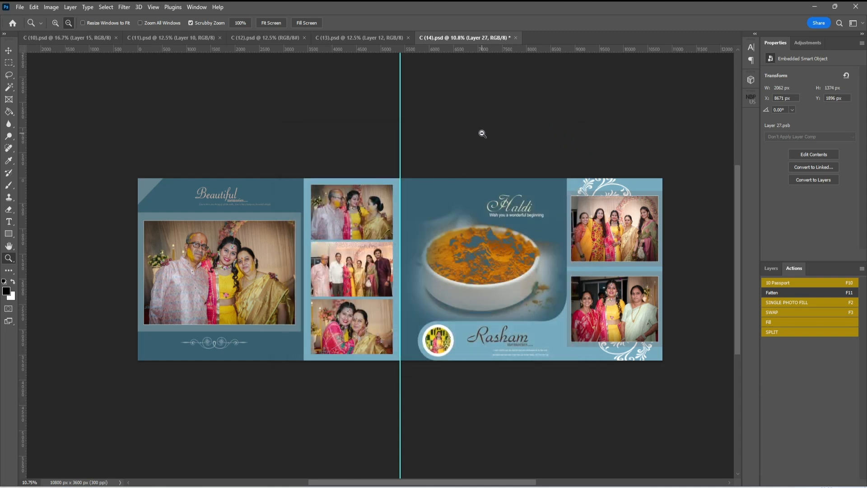
pyautogui.click(516, 39)
pyautogui.click(391, 185)
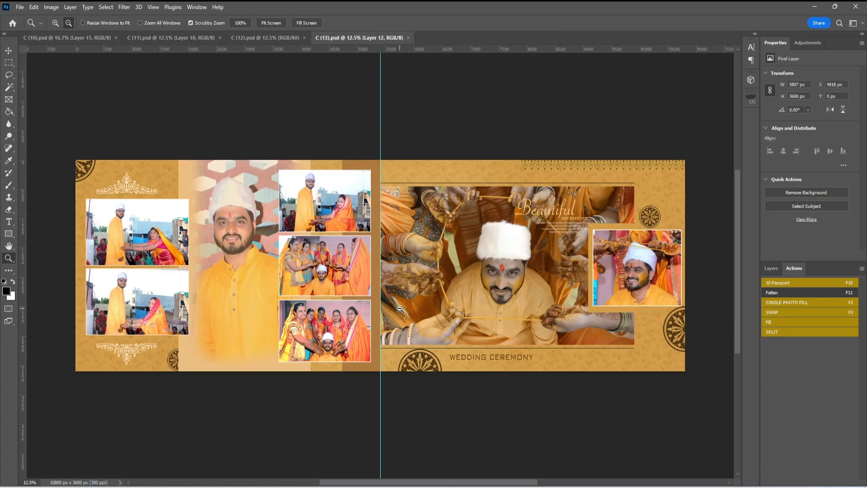
# Replace the large groom portrait on C (13).psd's left-hand page with 1S3A0050 using the SINGLE PHOTO FILL action, accepting JPEG quality 12
pyautogui.click(9, 50)
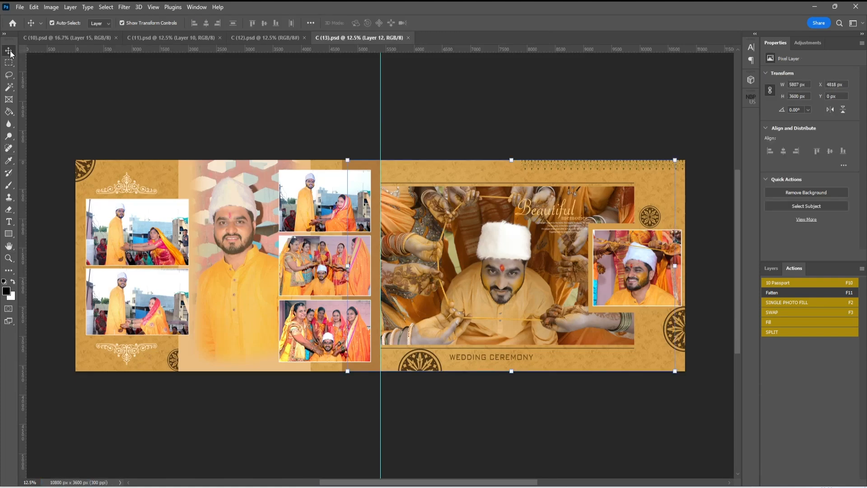
pyautogui.click(243, 270)
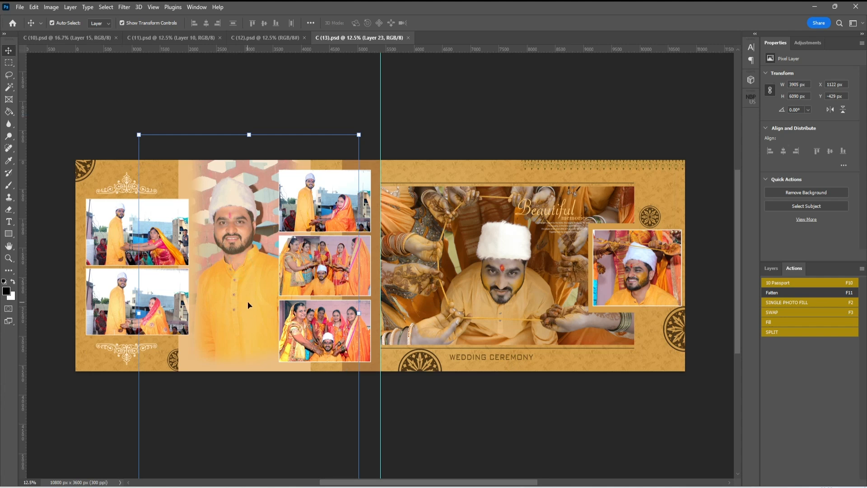
pyautogui.moveTo(249, 298); pyautogui.dragTo(246, 298)
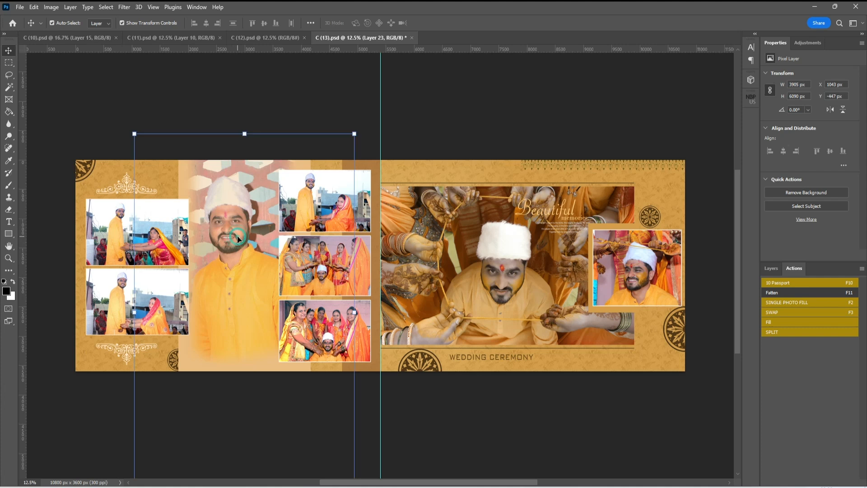
pyautogui.click(785, 302)
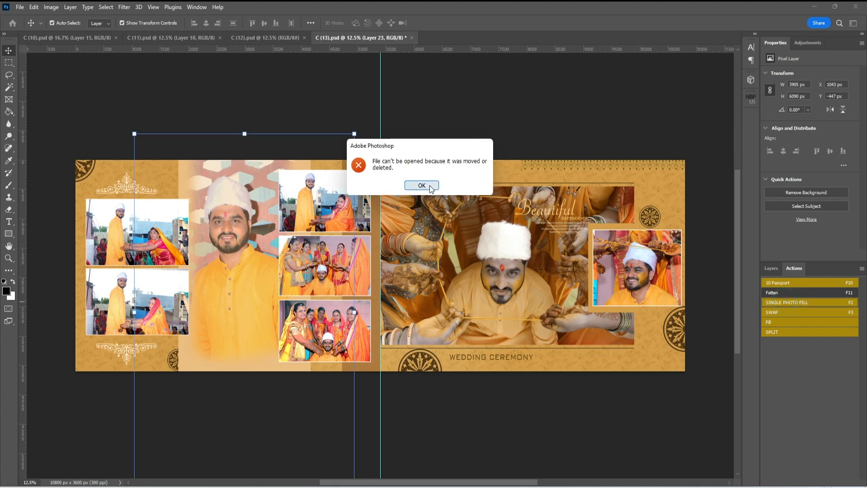
pyautogui.click(430, 186)
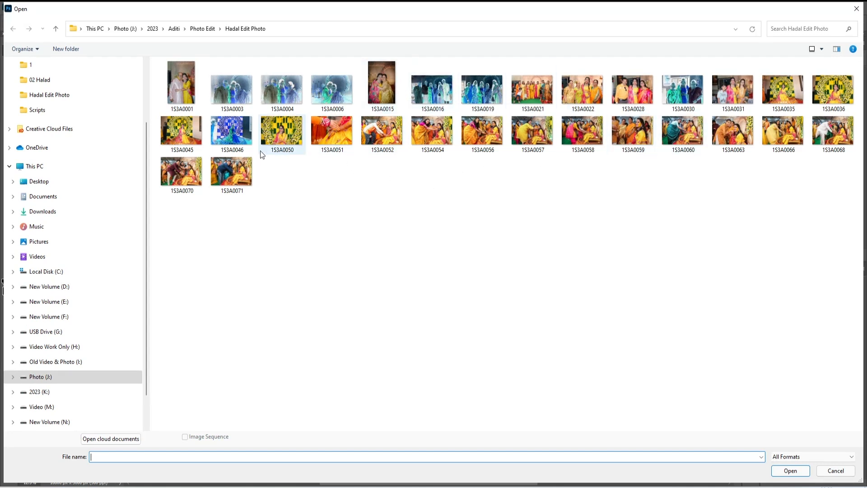
pyautogui.doubleClick(283, 138)
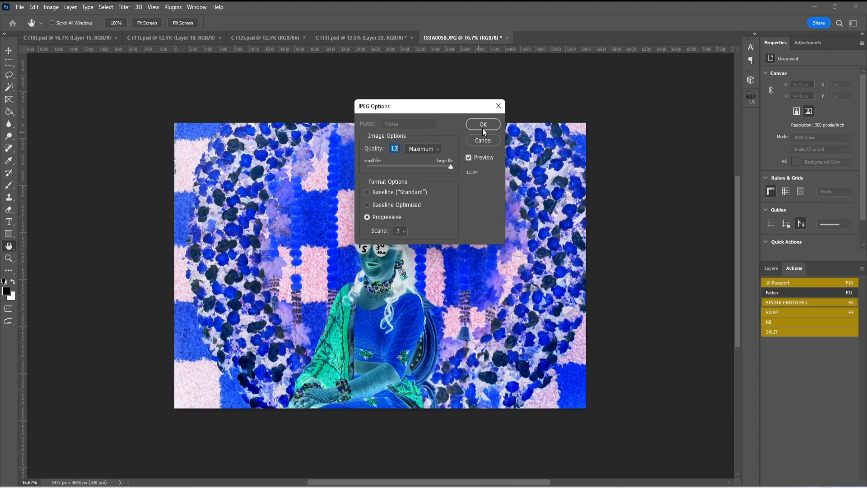
pyautogui.click(483, 128)
pyautogui.hotkey('ctrl', 'w')
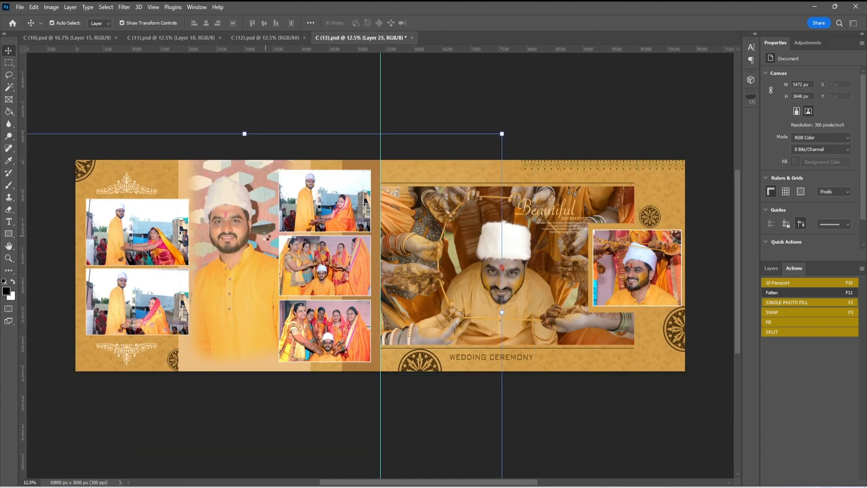
# Scale the new bride portrait on the left-hand page to about 8085 px wide and reposition her within the faded area
pyautogui.moveTo(244, 297); pyautogui.dragTo(237, 228)
pyautogui.moveTo(248, 262); pyautogui.dragTo(249, 262)
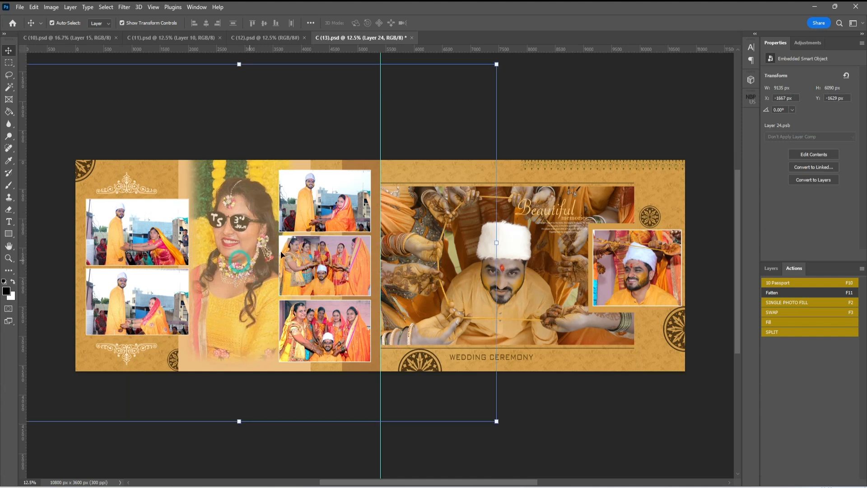
pyautogui.moveTo(500, 65); pyautogui.dragTo(448, 114)
pyautogui.moveTo(216, 272); pyautogui.dragTo(232, 253)
pyautogui.press('Return')
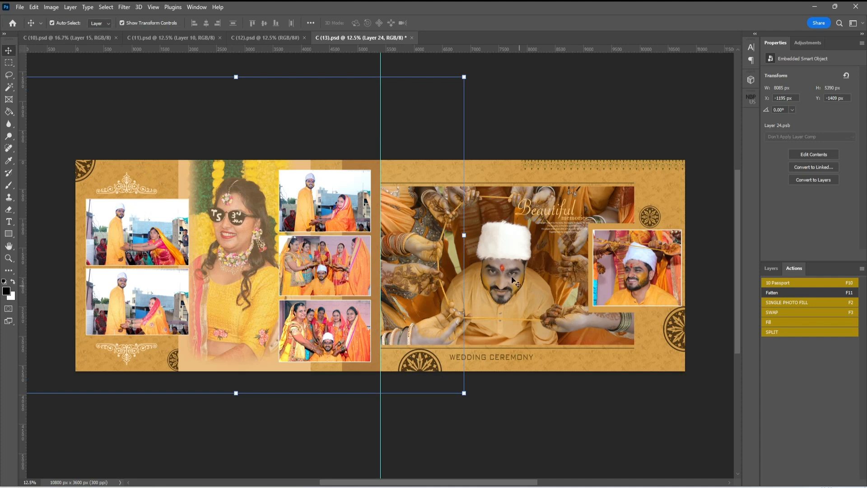
# Replace the large photo on the right-hand page with 1S3A0036 using the SINGLE PHOTO FILL action and shift it upward in its frame
pyautogui.click(515, 282)
pyautogui.click(801, 302)
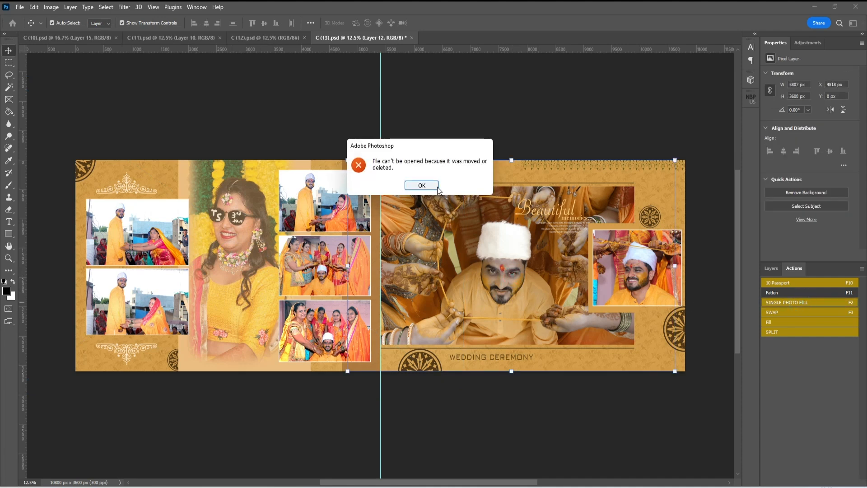
pyautogui.click(421, 185)
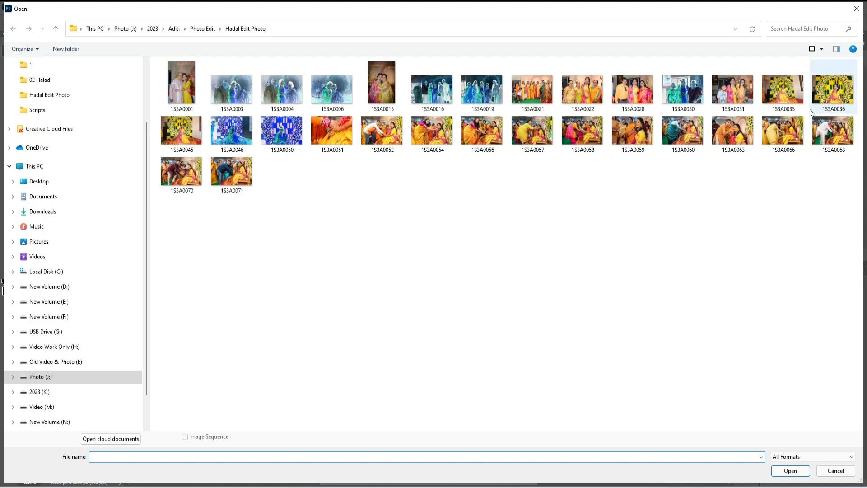
pyautogui.doubleClick(833, 97)
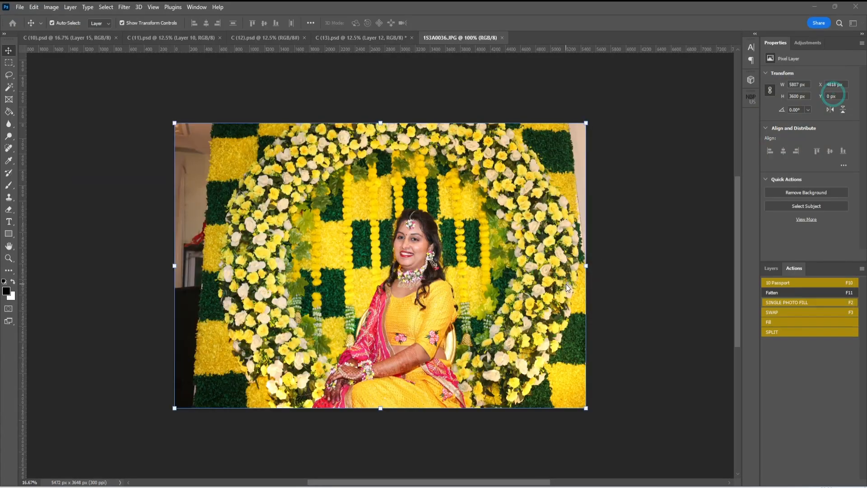
pyautogui.hotkey('ctrl', 's')
pyautogui.click(482, 124)
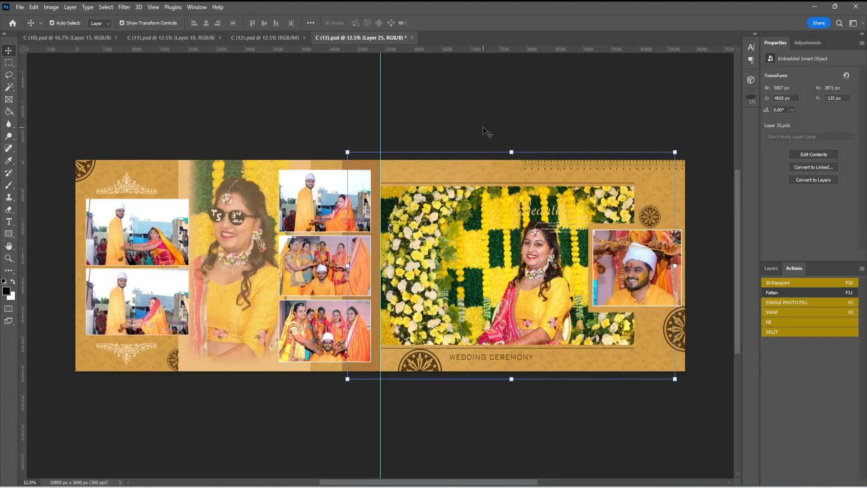
pyautogui.moveTo(533, 304); pyautogui.dragTo(527, 278)
# Move the "Beautiful memories" title and the small "Love isn't judged" quote off the large photo to the right-hand page's upper-right corner
pyautogui.moveTo(571, 222); pyautogui.dragTo(652, 196)
pyautogui.click(546, 212)
pyautogui.moveTo(547, 212); pyautogui.dragTo(649, 182)
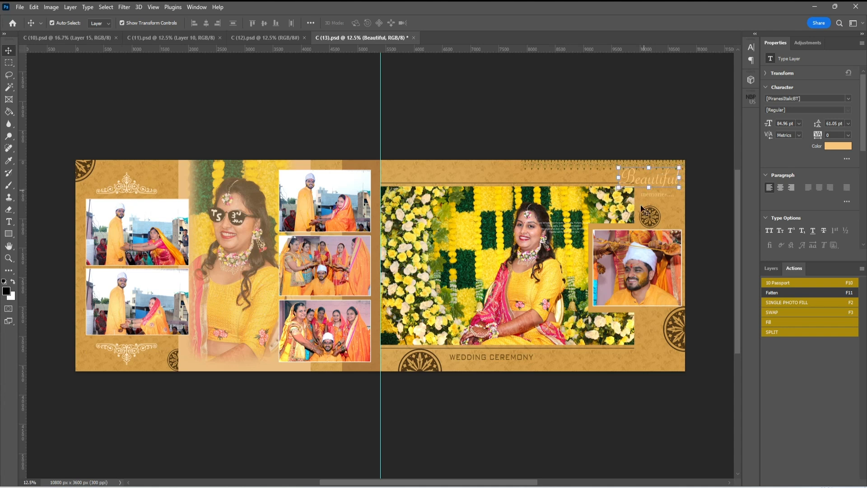
pyautogui.click(557, 230)
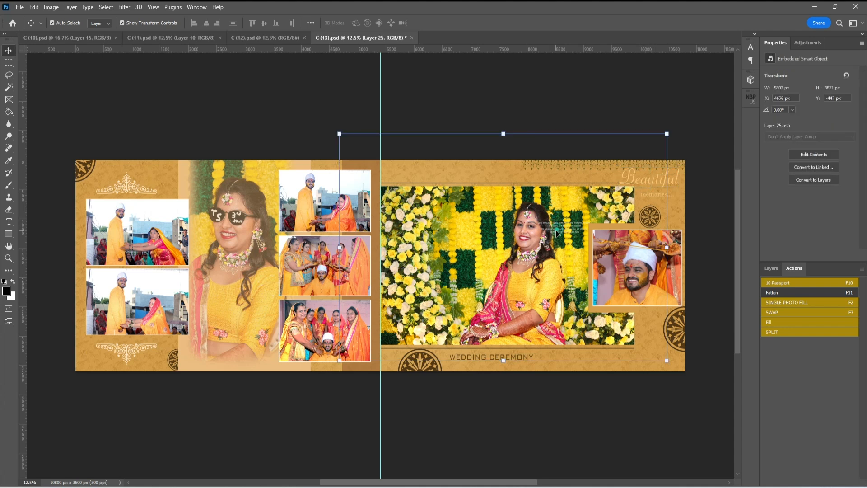
pyautogui.rightClick(562, 238)
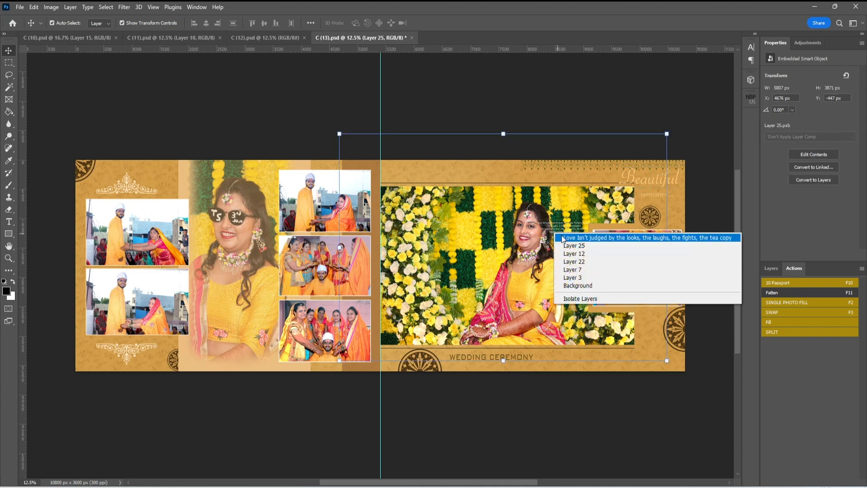
pyautogui.click(565, 238)
pyautogui.moveTo(548, 233); pyautogui.dragTo(654, 195)
pyautogui.hotkey('ctrl', 'z')
pyautogui.hotkey('ctrl', 'z')
pyautogui.click(560, 229)
# Replace the small framed groom photo on the right-hand page with 1S3A0050 using the SINGLE PHOTO FILL action
pyautogui.click(644, 291)
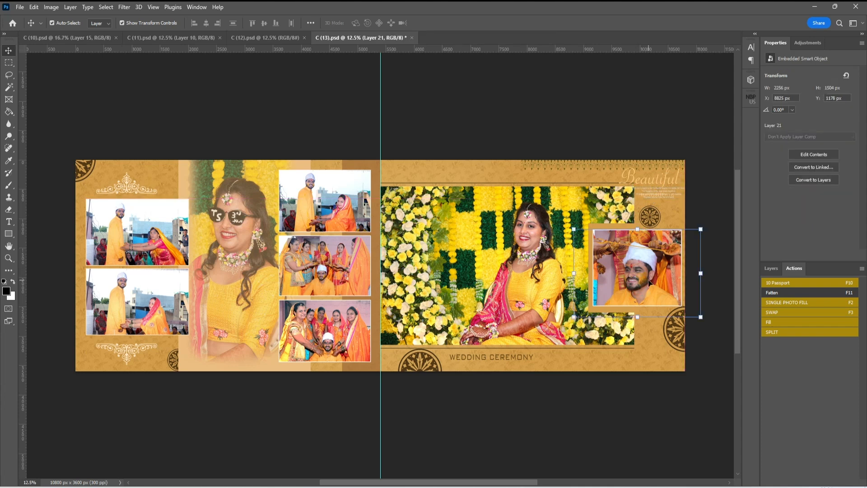
pyautogui.click(796, 302)
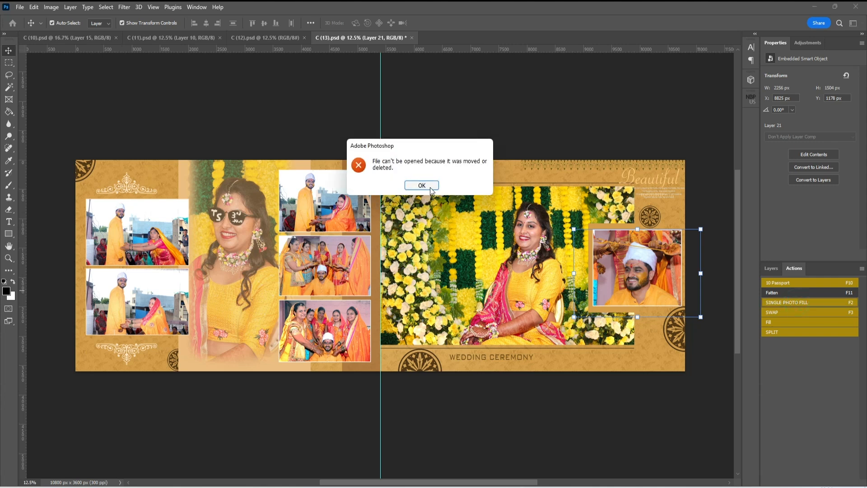
pyautogui.click(430, 186)
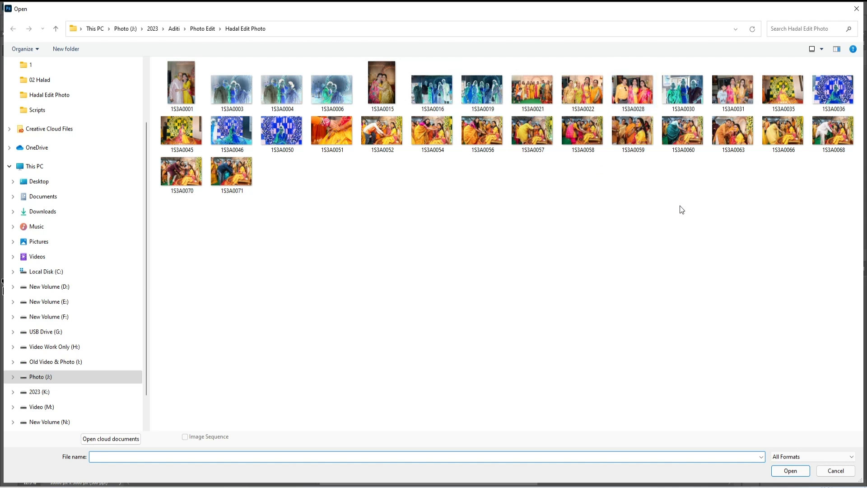
pyautogui.click(282, 137)
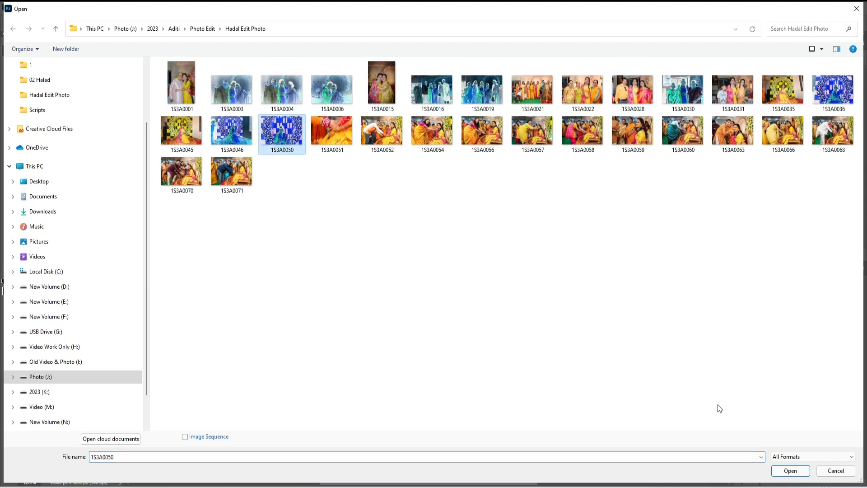
pyautogui.press('Return')
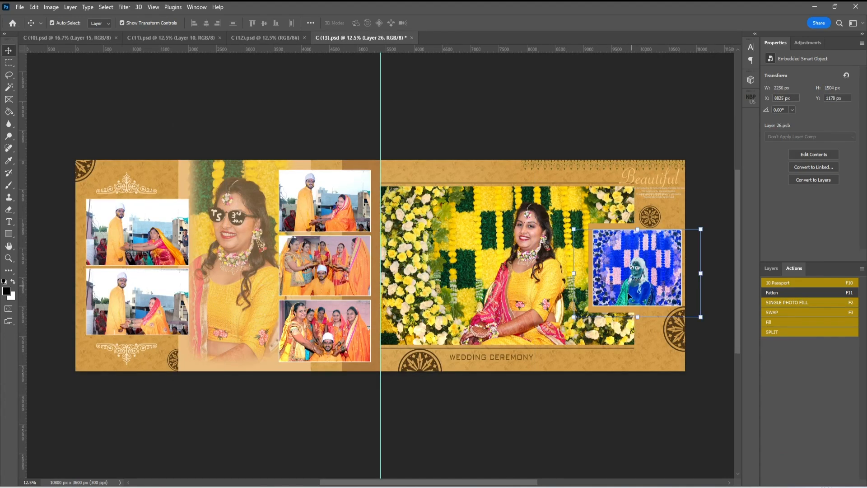
# Reposition the new photo upward in the small frame so more of the seated bride shows
pyautogui.click(9, 258)
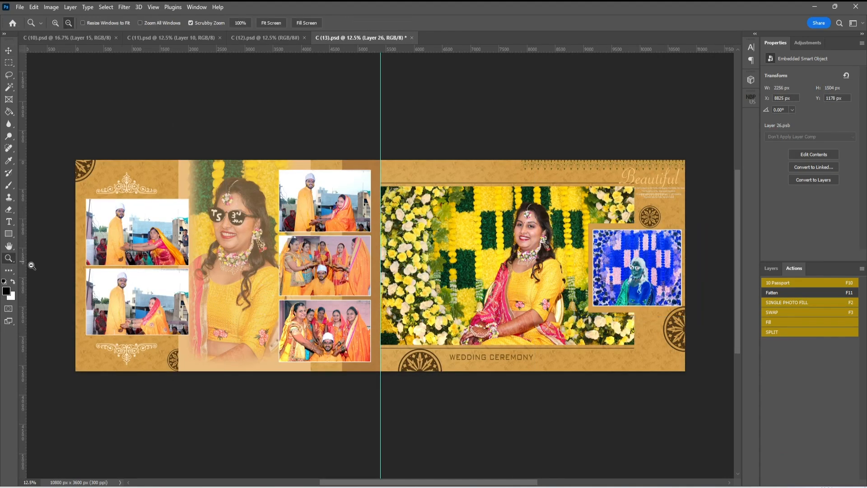
pyautogui.click(672, 302)
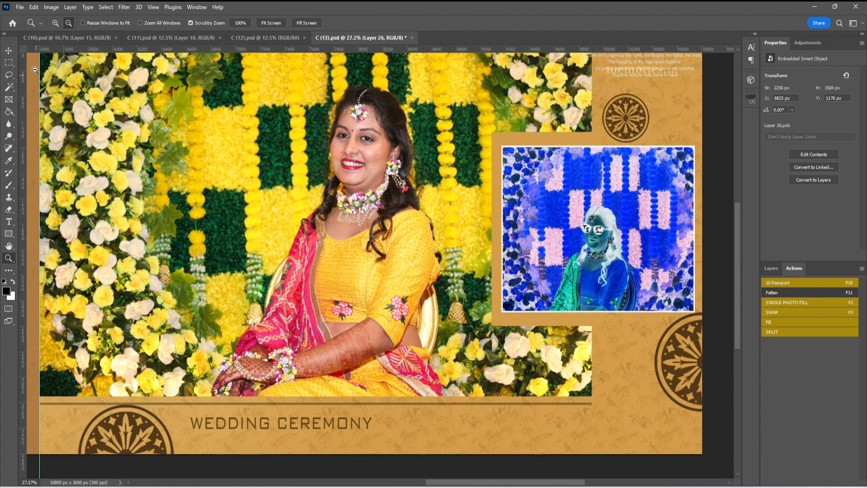
pyautogui.click(8, 52)
pyautogui.moveTo(568, 254); pyautogui.dragTo(607, 235)
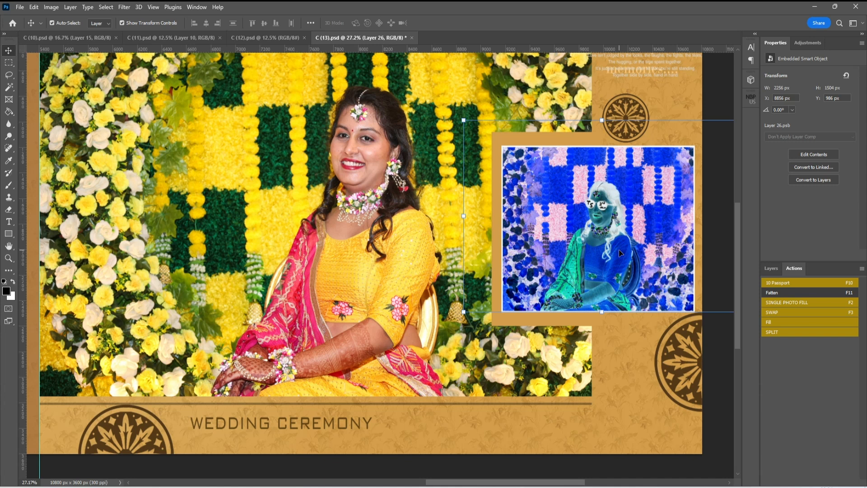
# Apply the Invert adjustment to the small framed bride photo to restore its natural colours
pyautogui.click(106, 8)
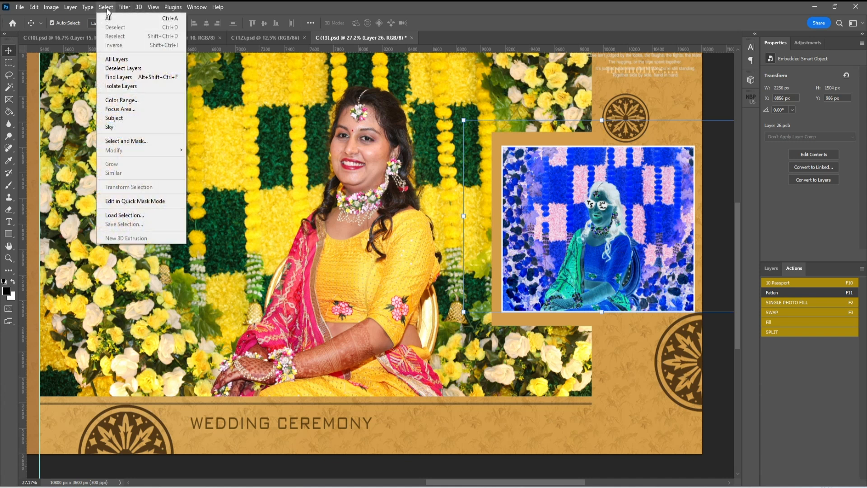
pyautogui.moveTo(87, 10)
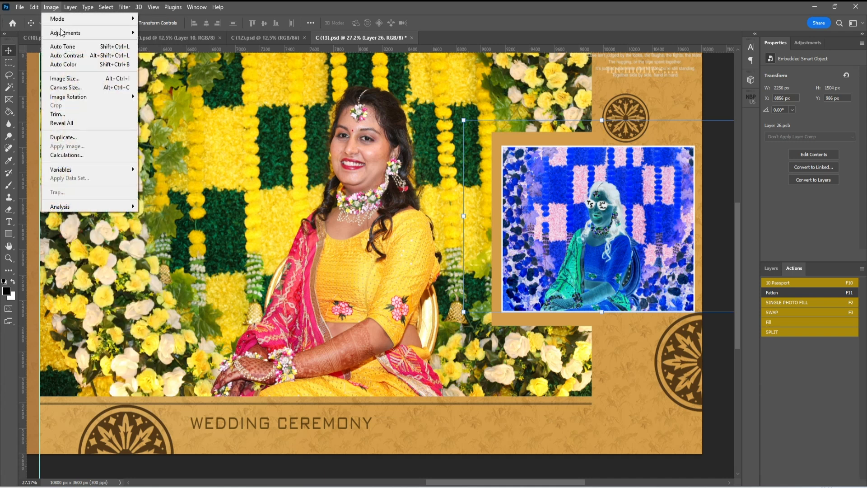
pyautogui.moveTo(64, 33)
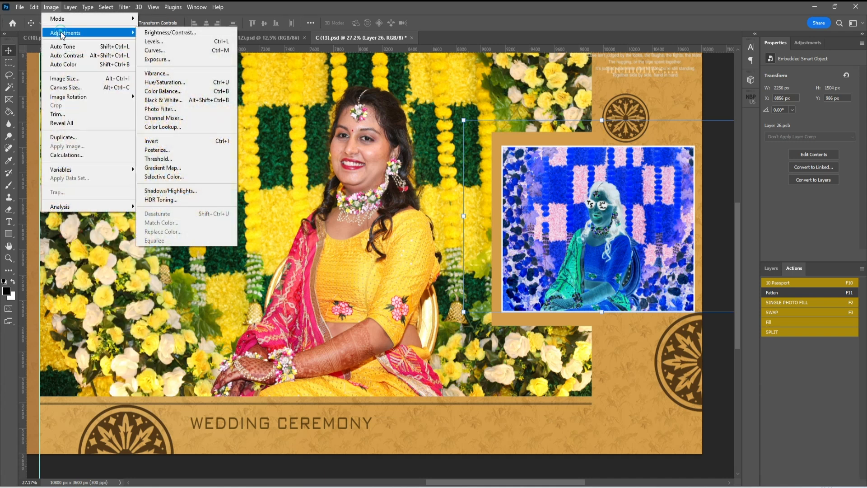
pyautogui.click(170, 143)
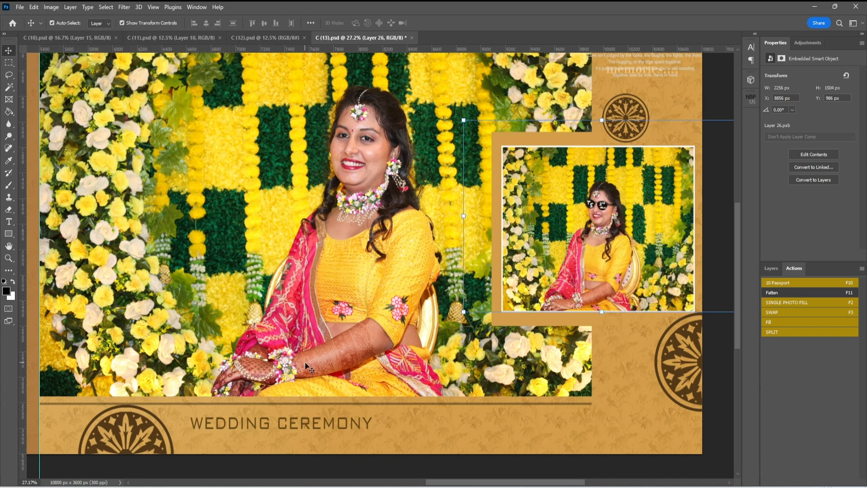
pyautogui.click(9, 258)
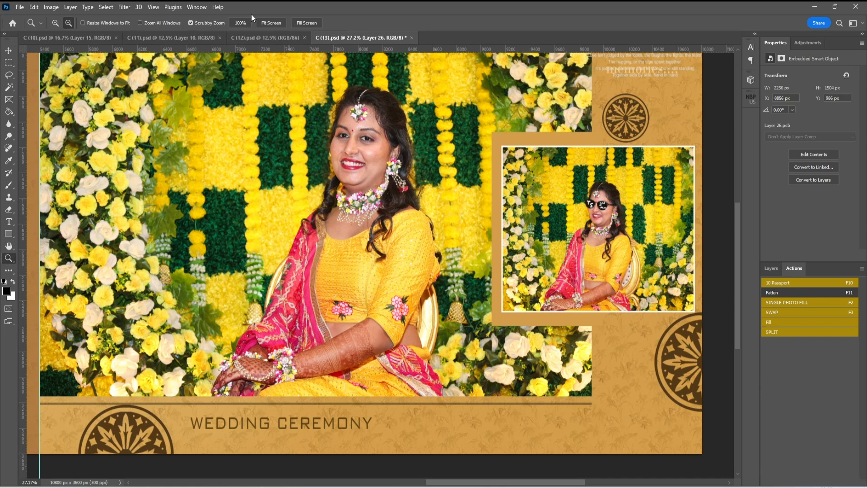
pyautogui.click(53, 7)
pyautogui.click(63, 33)
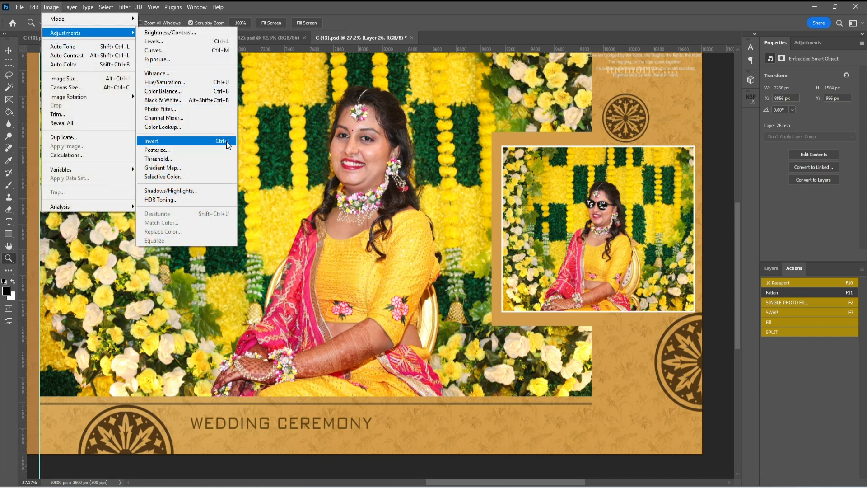
pyautogui.click(276, 22)
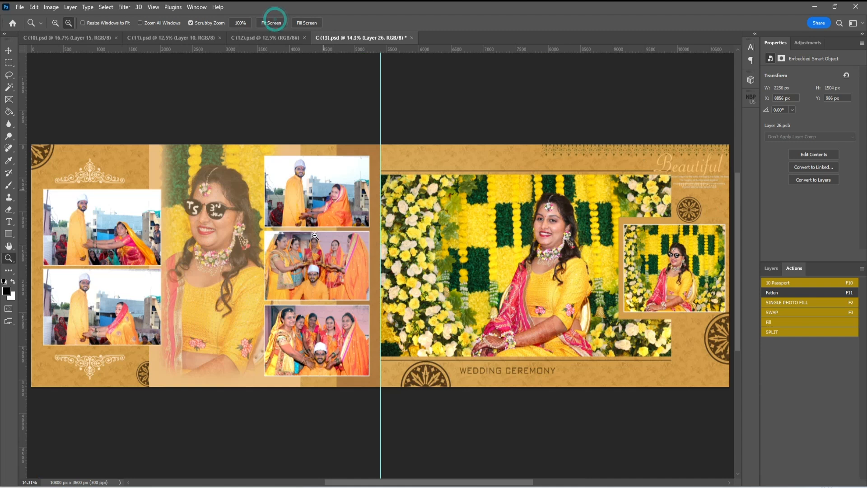
# Replace the upper outer photo on the left-hand page with 1S3A0001 using the SINGLE PHOTO FILL action, and position both faces inside the frame
pyautogui.click(9, 52)
pyautogui.click(91, 213)
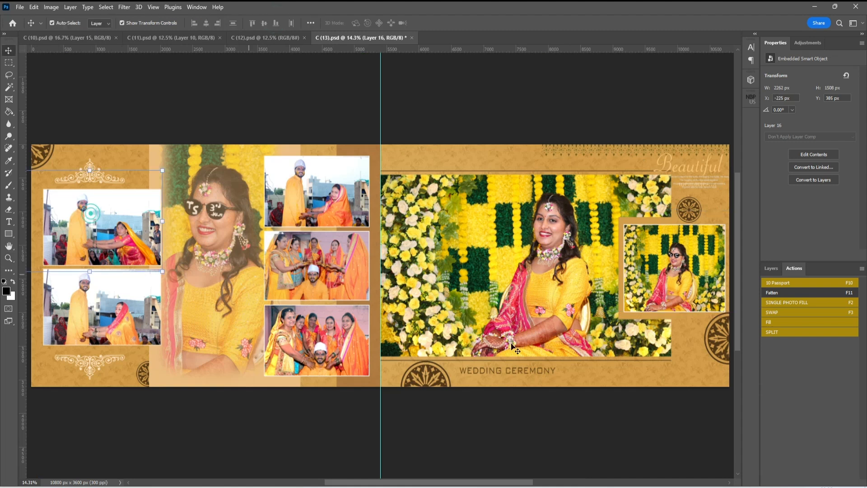
pyautogui.click(793, 303)
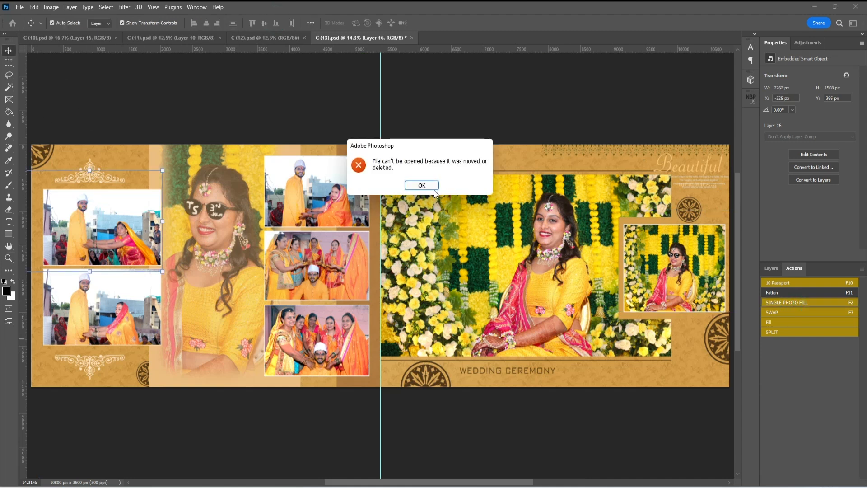
pyautogui.click(425, 183)
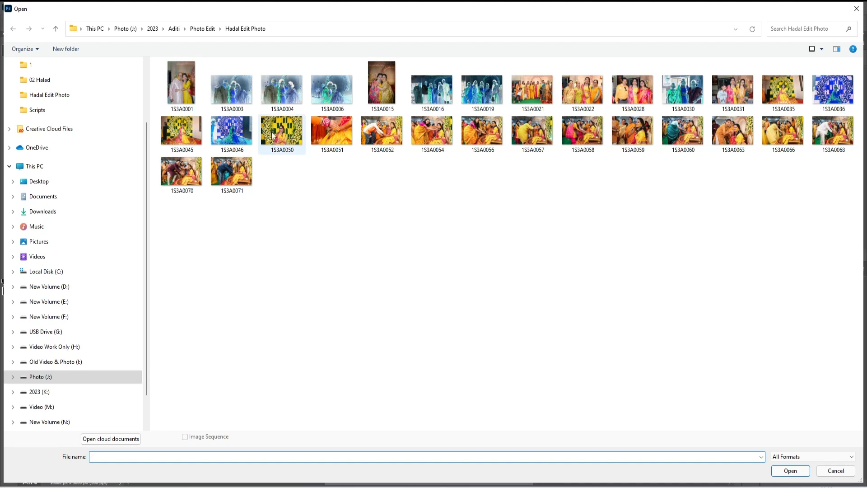
pyautogui.click(180, 92)
pyautogui.doubleClick(180, 88)
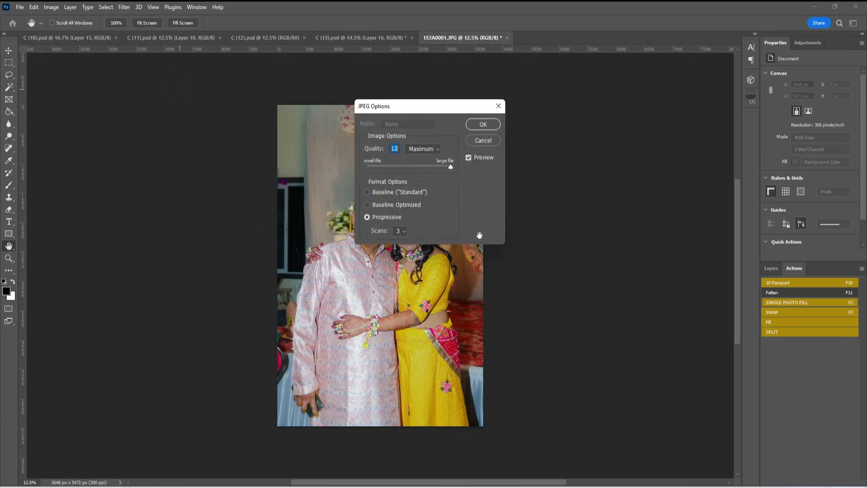
pyautogui.click(483, 124)
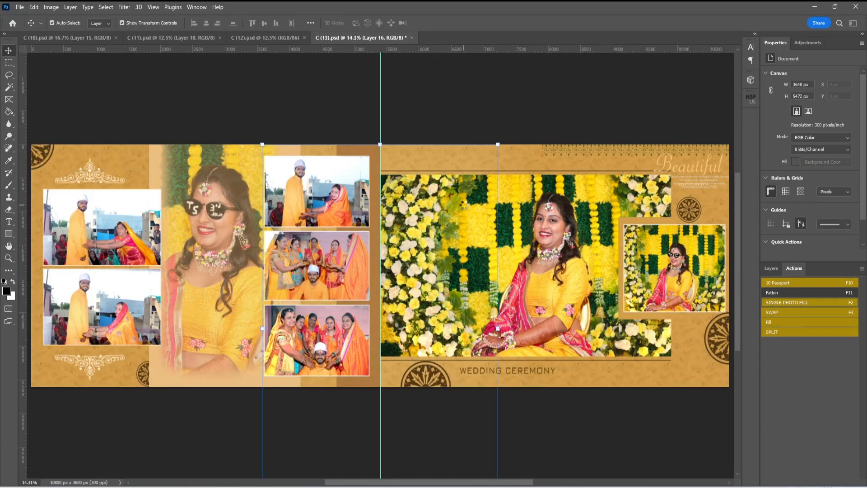
pyautogui.moveTo(115, 226); pyautogui.dragTo(128, 241)
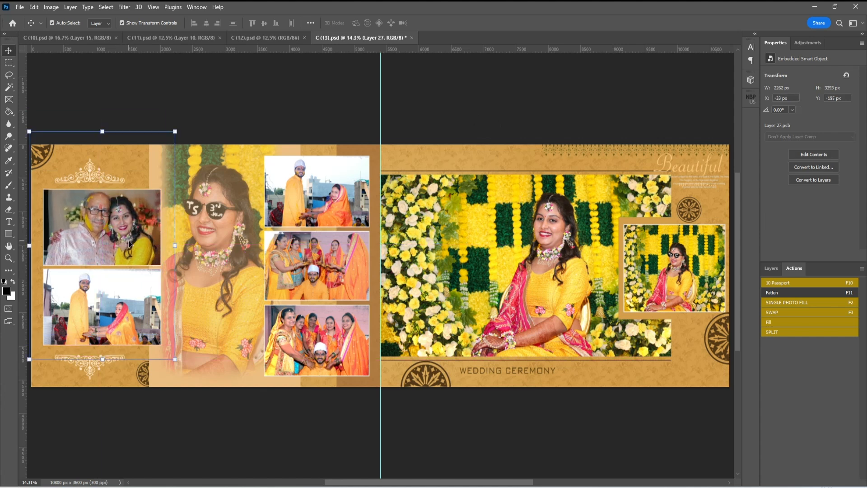
# Replace the lower outer photo on the left-hand page with 1S3A0052 using the SINGLE PHOTO FILL action, saving at quality 12
pyautogui.click(89, 311)
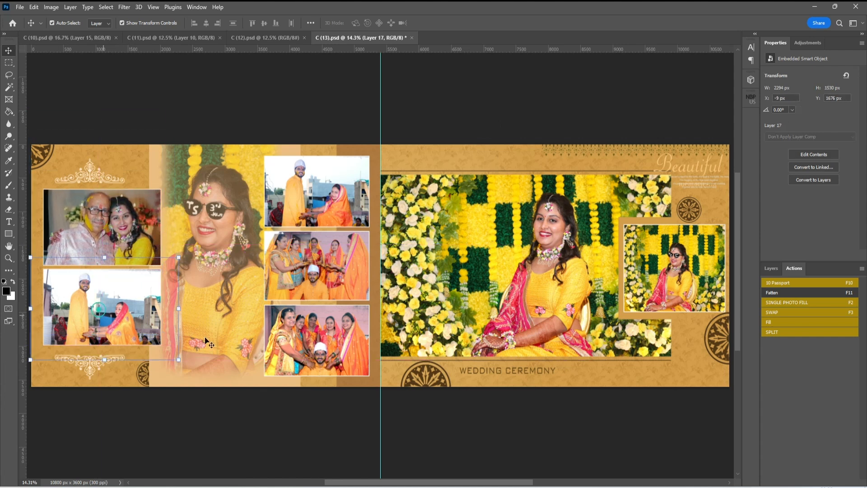
pyautogui.click(787, 302)
pyautogui.click(422, 185)
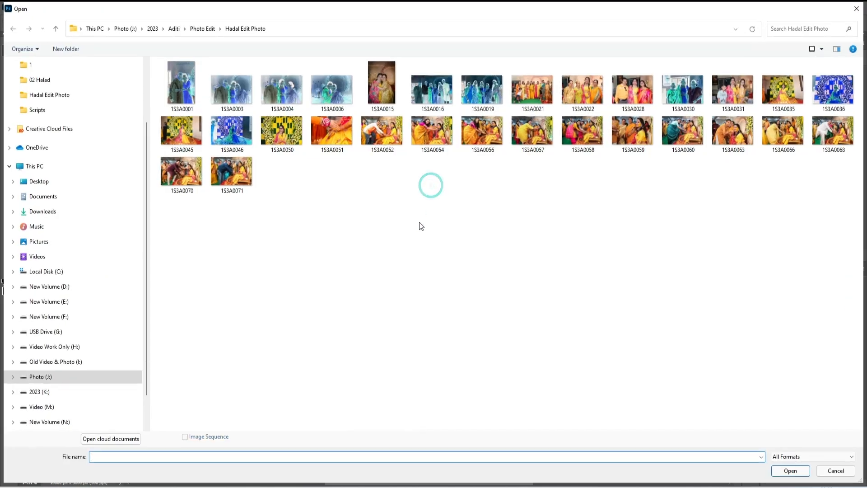
pyautogui.doubleClick(385, 137)
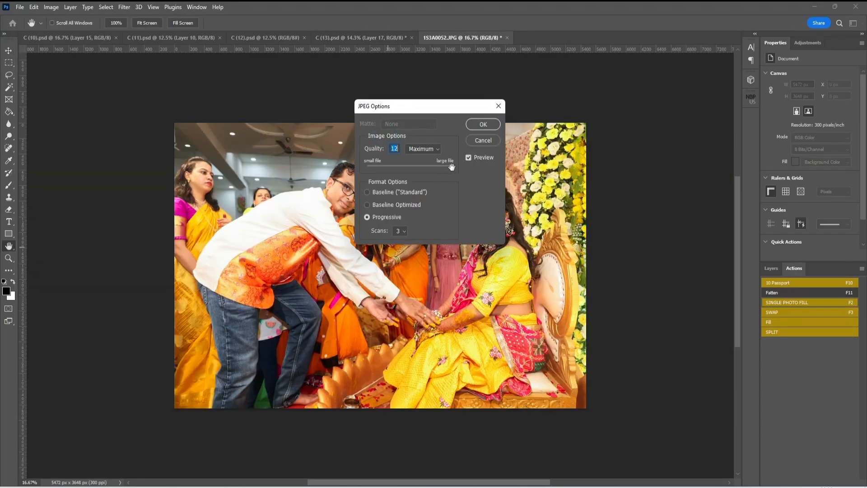
pyautogui.click(486, 127)
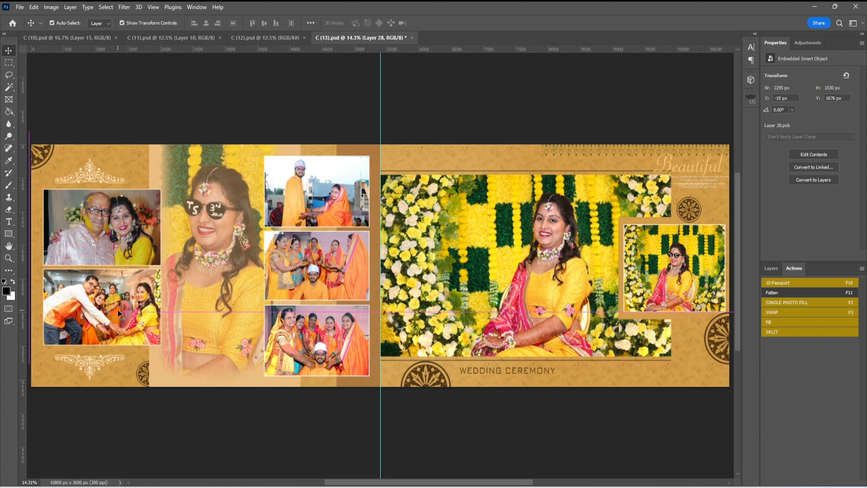
# Scale the new lower outer photo down to about 2070 × 1380 px and position it within its frame
pyautogui.moveTo(176, 311); pyautogui.dragTo(129, 309)
pyautogui.hotkey('shift', 'Left')
pyautogui.hotkey('shift', 'Left')
pyautogui.hotkey('shift', 'Left')
pyautogui.hotkey('shift', 'Left')
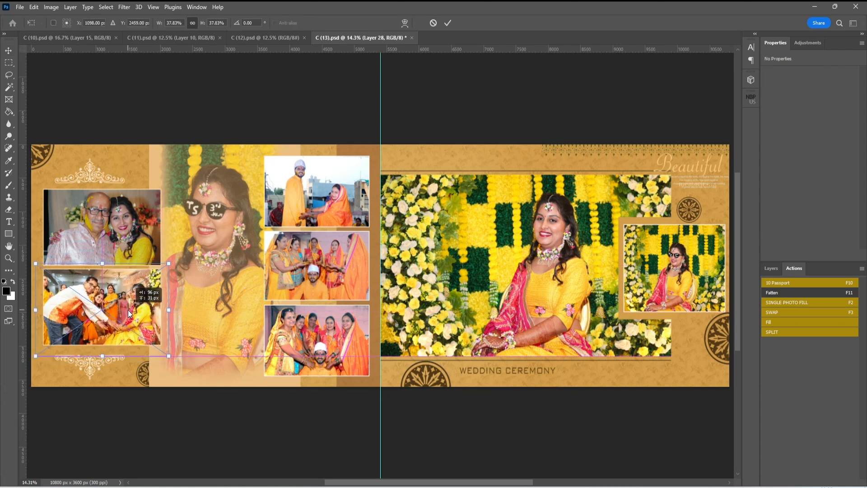
pyautogui.press('Return')
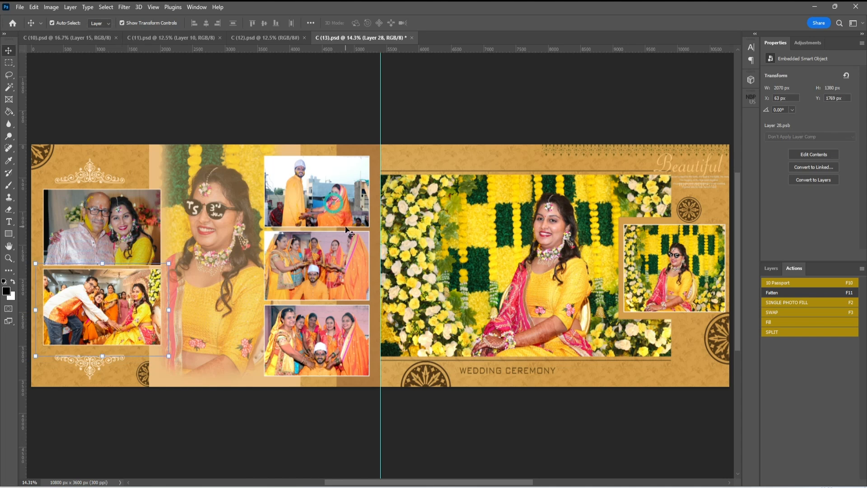
# Replace the top photo in the left-hand page's column of three with 1S3A0021 using the SINGLE PHOTO FILL action
pyautogui.click(351, 210)
pyautogui.click(826, 302)
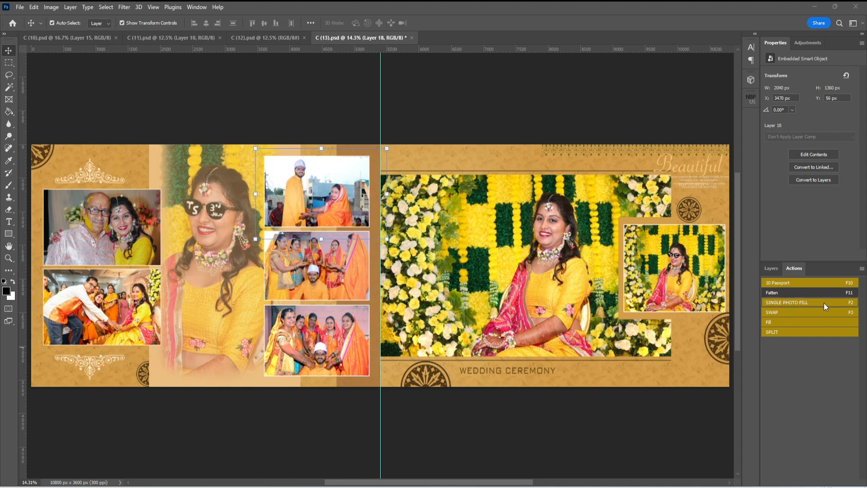
pyautogui.click(422, 185)
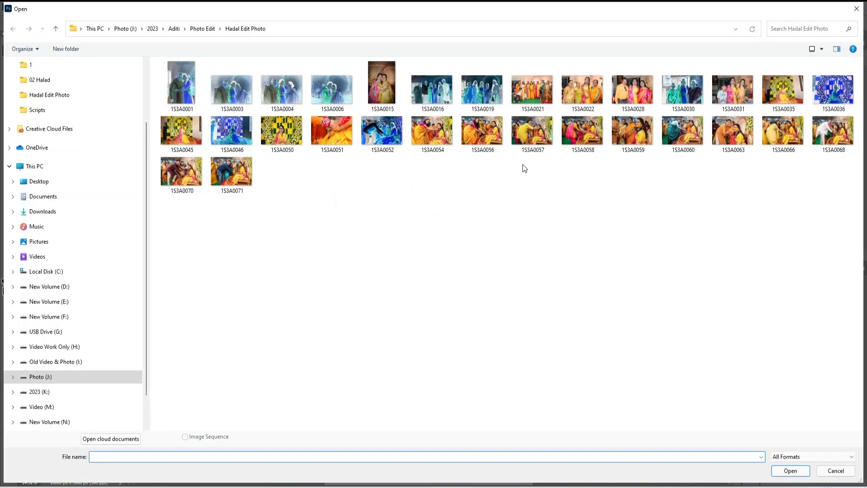
pyautogui.click(534, 98)
pyautogui.doubleClick(535, 97)
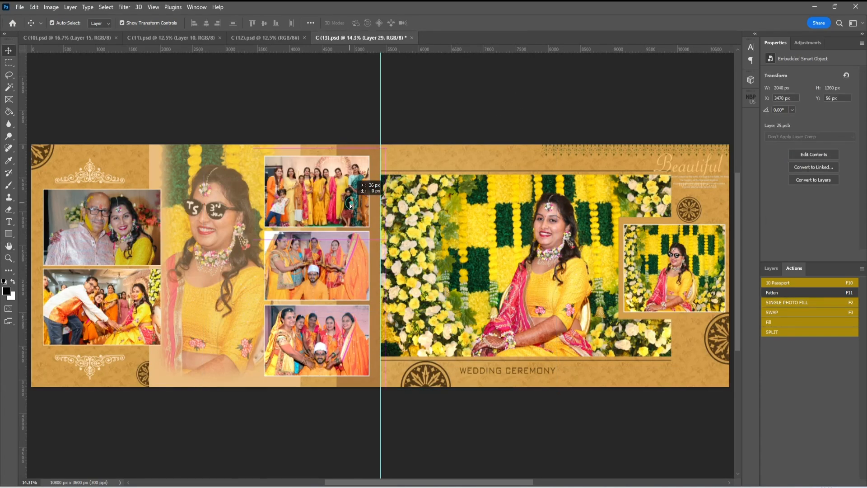
# Scale the new top group photo down to about 1764 × 1176 px so the whole group fits its frame
pyautogui.moveTo(383, 192); pyautogui.dragTo(369, 194)
pyautogui.moveTo(250, 193); pyautogui.dragTo(256, 194)
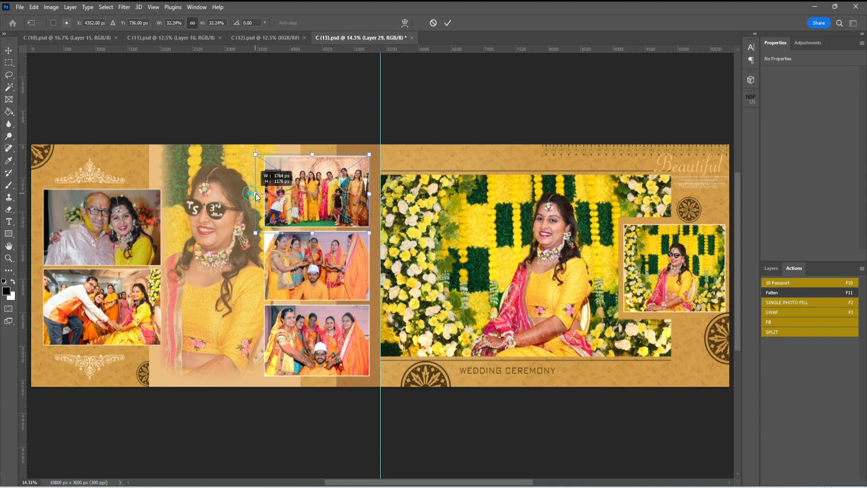
pyautogui.press('Return')
# Replace the middle photo in the column of three with 1S3A0022 using the SINGLE PHOTO FILL action, saving at quality 12
pyautogui.click(352, 264)
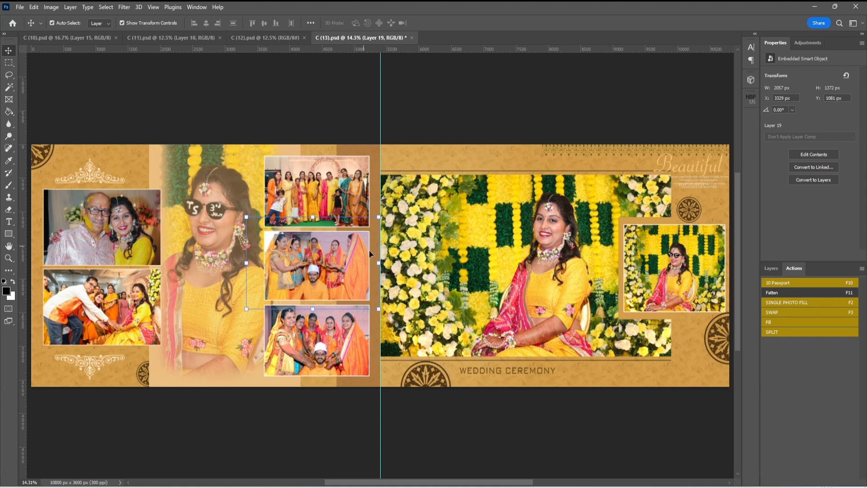
pyautogui.click(793, 300)
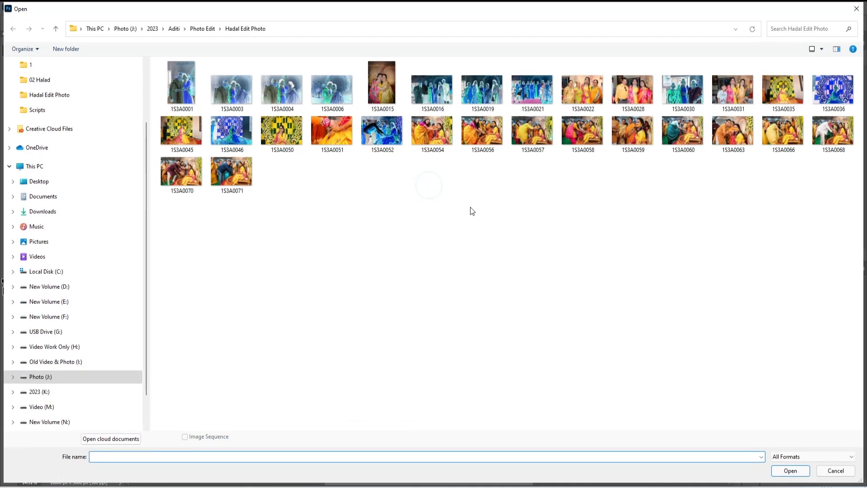
pyautogui.doubleClick(582, 89)
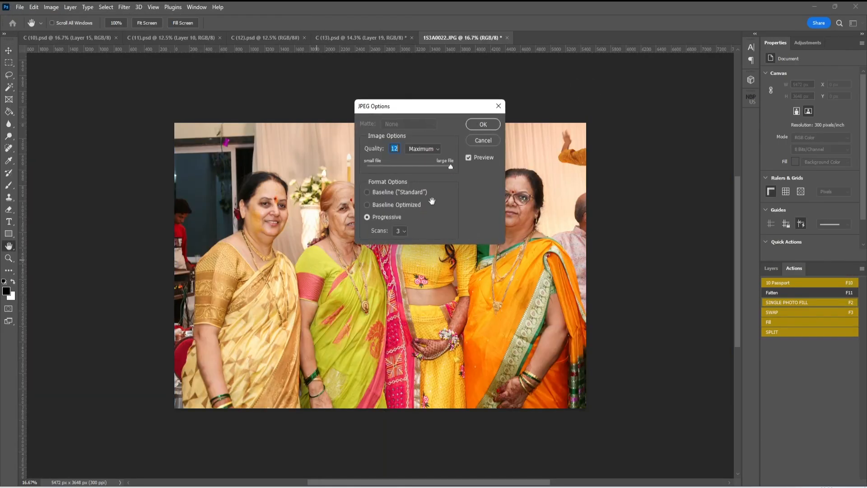
pyautogui.click(481, 125)
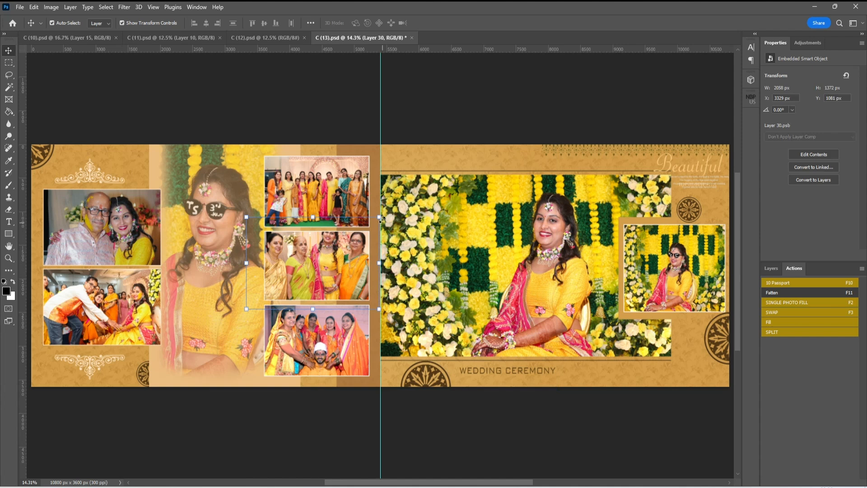
# Scale the middle group photo down to about 1781 × 1187 px and position it so all four women fit the frame
pyautogui.moveTo(381, 219); pyautogui.dragTo(366, 226)
pyautogui.moveTo(325, 269); pyautogui.dragTo(335, 269)
pyautogui.moveTo(256, 309); pyautogui.dragTo(261, 307)
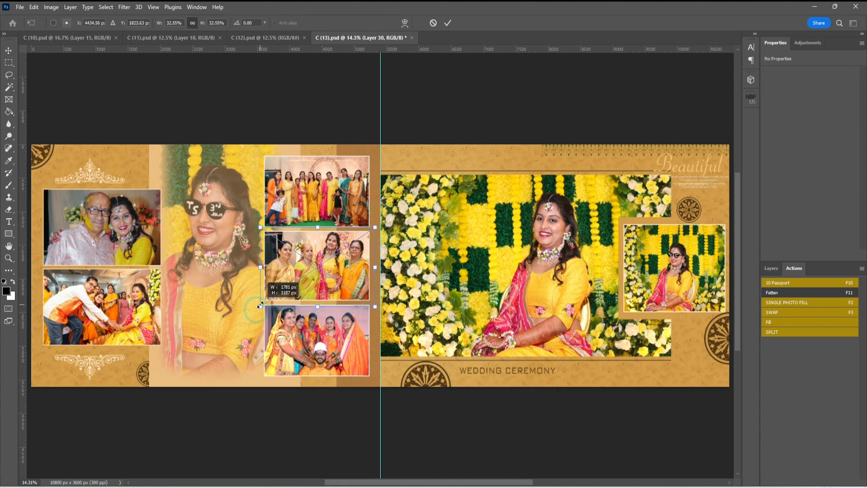
pyautogui.moveTo(329, 257); pyautogui.dragTo(329, 260)
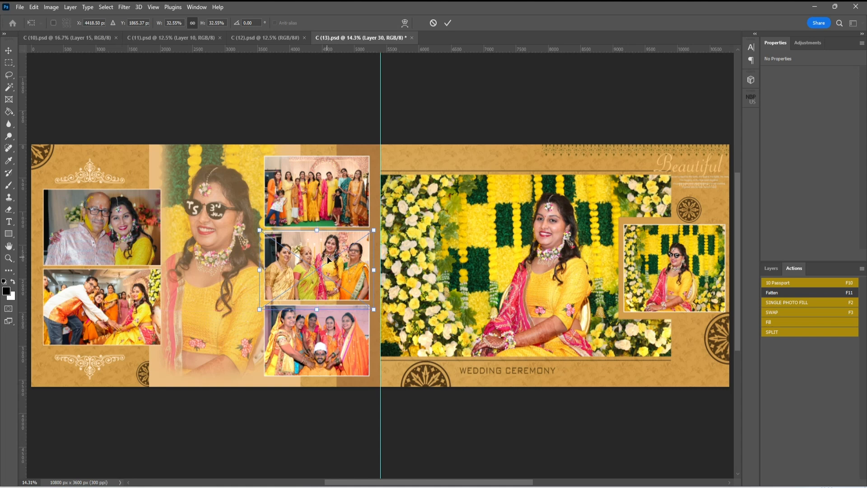
pyautogui.press('Return')
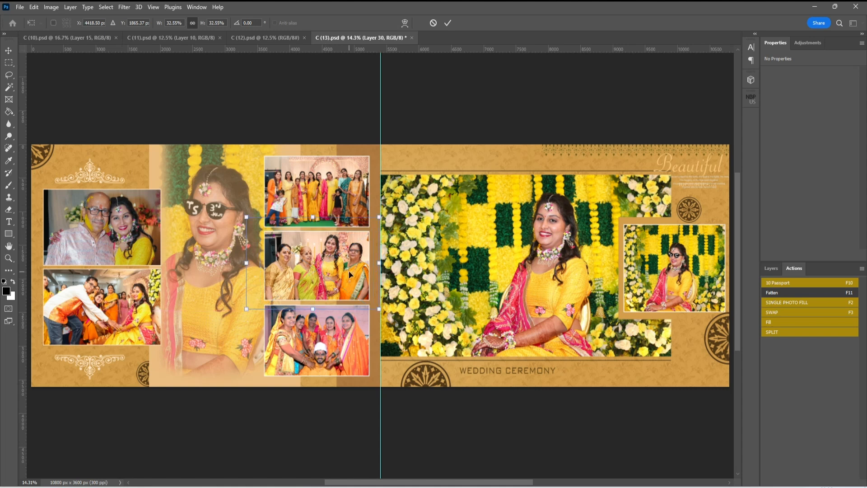
# Replace the bottom photo in the column of three with 1S3A0028 using the SINGLE PHOTO FILL action, and shift it within the frame
pyautogui.click(350, 346)
pyautogui.click(806, 302)
pyautogui.click(427, 189)
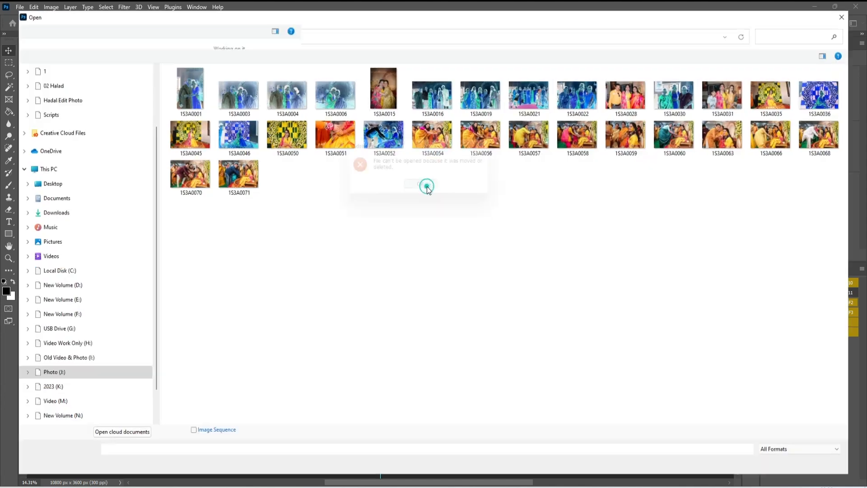
pyautogui.doubleClick(636, 94)
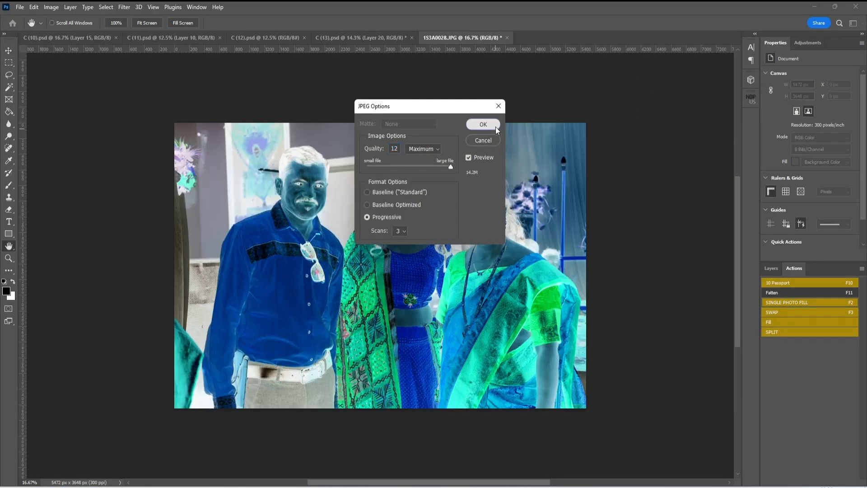
pyautogui.click(495, 127)
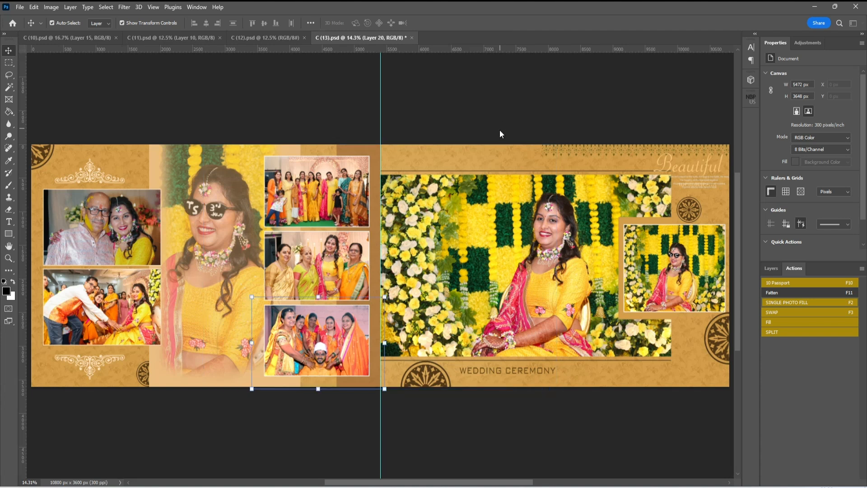
pyautogui.moveTo(343, 327); pyautogui.dragTo(341, 333)
# Examine the middle group photo, the large bride photo and the upper outer photo at 100% for image quality
pyautogui.click(9, 258)
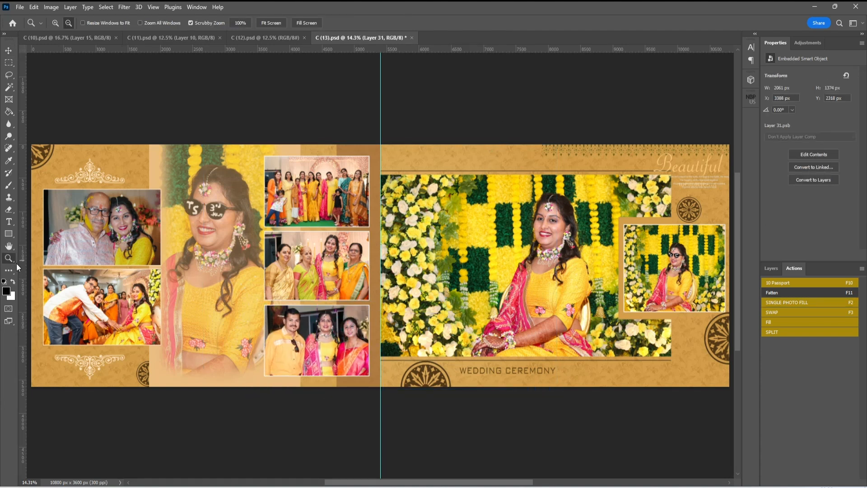
pyautogui.moveTo(307, 257); pyautogui.dragTo(408, 277)
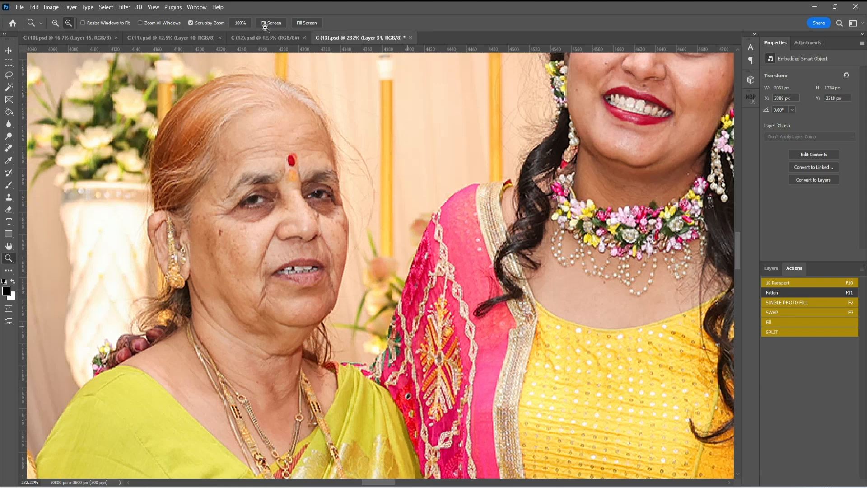
pyautogui.click(241, 24)
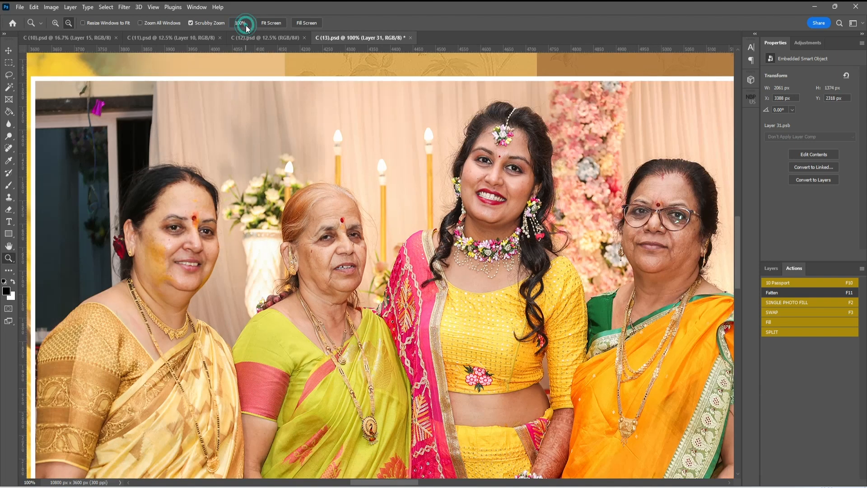
pyautogui.click(278, 24)
pyautogui.moveTo(565, 222); pyautogui.dragTo(637, 278)
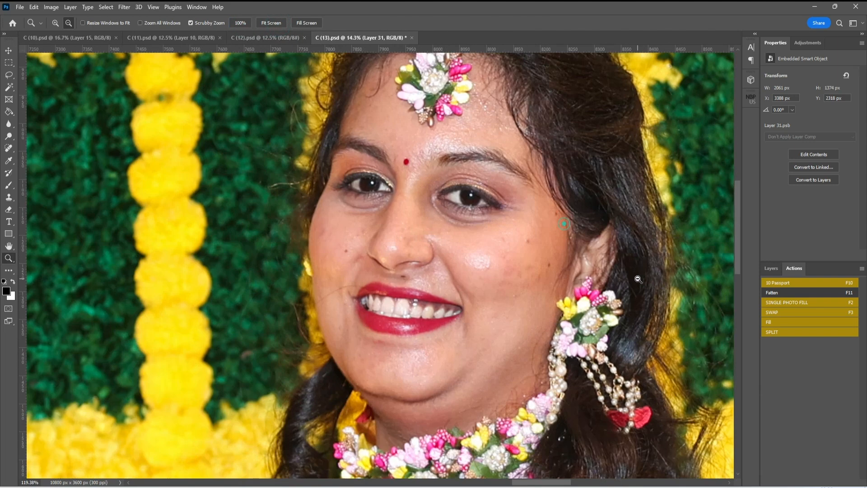
pyautogui.click(249, 24)
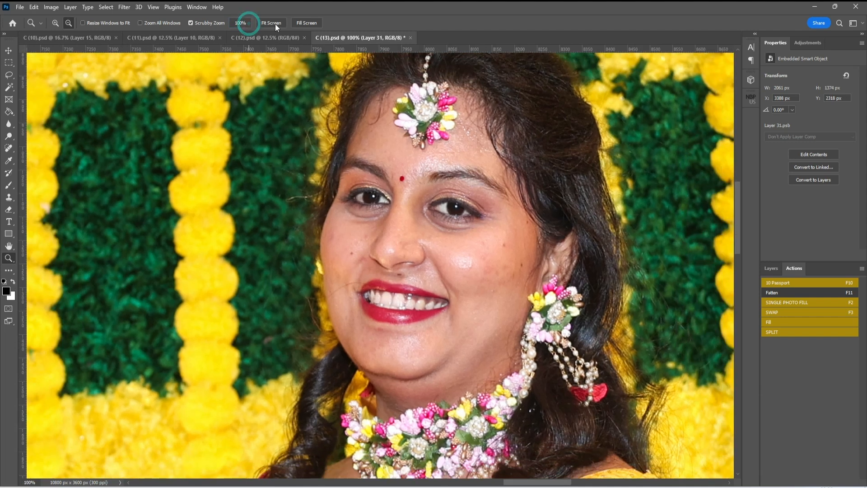
pyautogui.click(275, 24)
pyautogui.moveTo(55, 209); pyautogui.dragTo(206, 205)
pyautogui.click(247, 21)
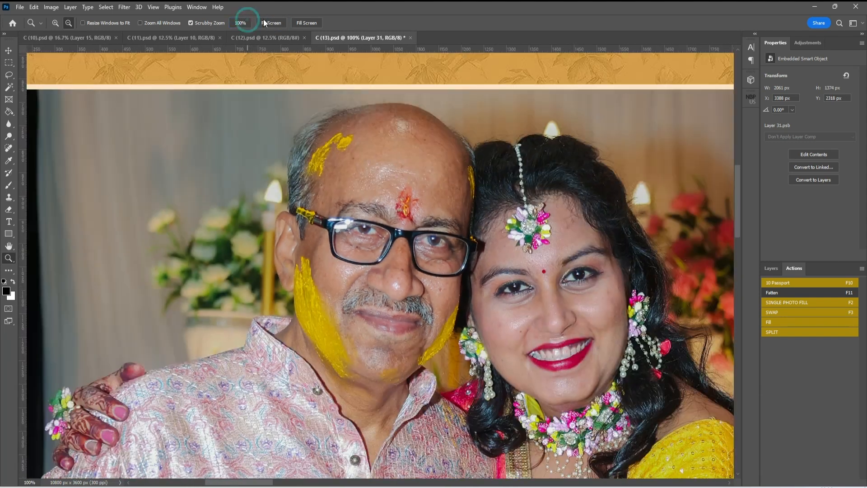
pyautogui.click(270, 23)
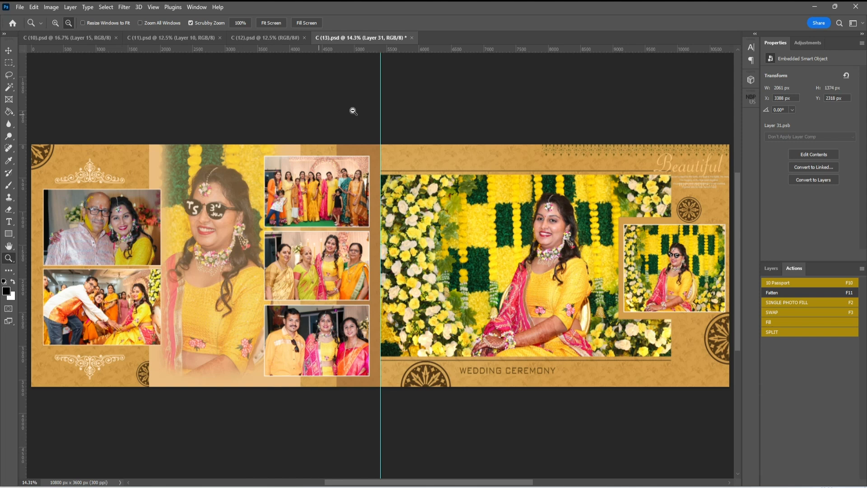
# Close C (13).psd with its changes saved, and bring up the purple album spread C (11).psd
pyautogui.click(412, 37)
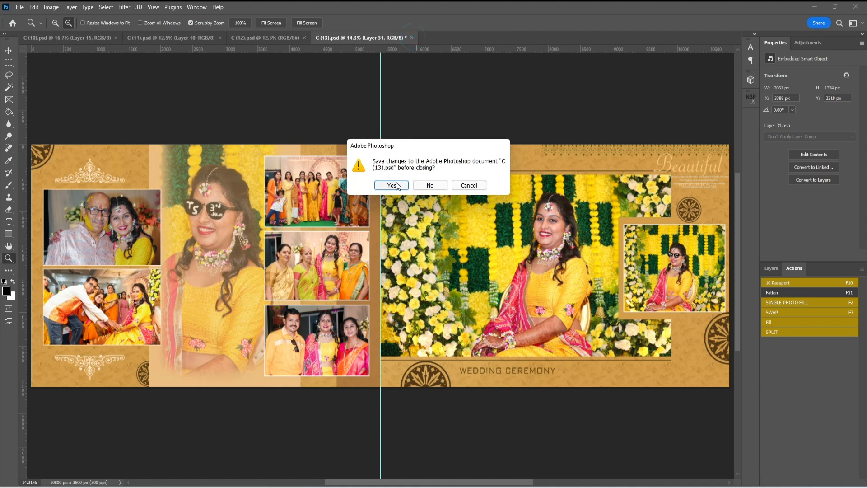
pyautogui.click(401, 186)
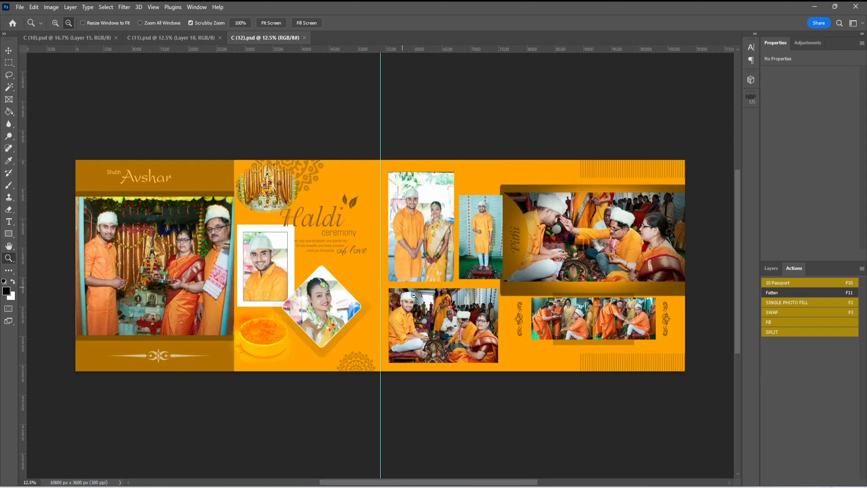
pyautogui.click(8, 51)
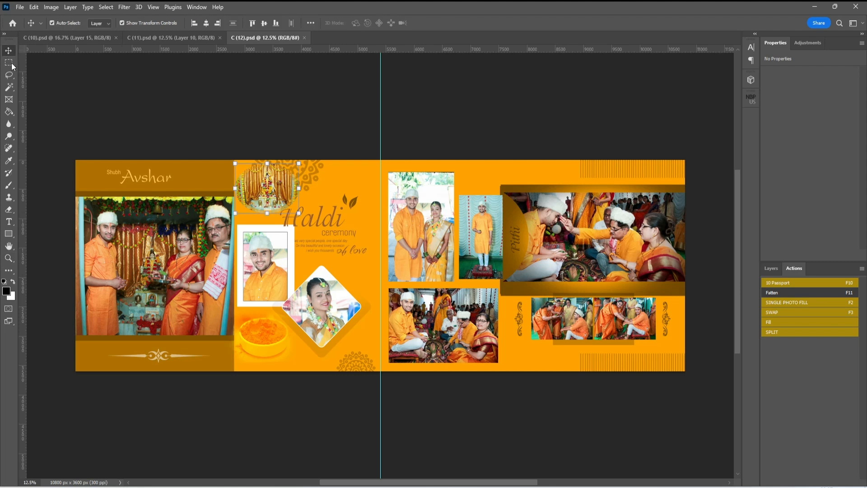
pyautogui.click(153, 262)
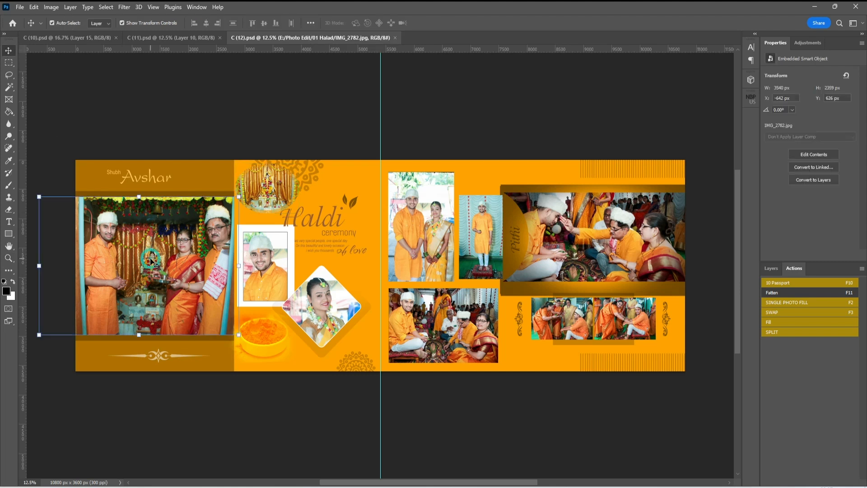
pyautogui.click(183, 37)
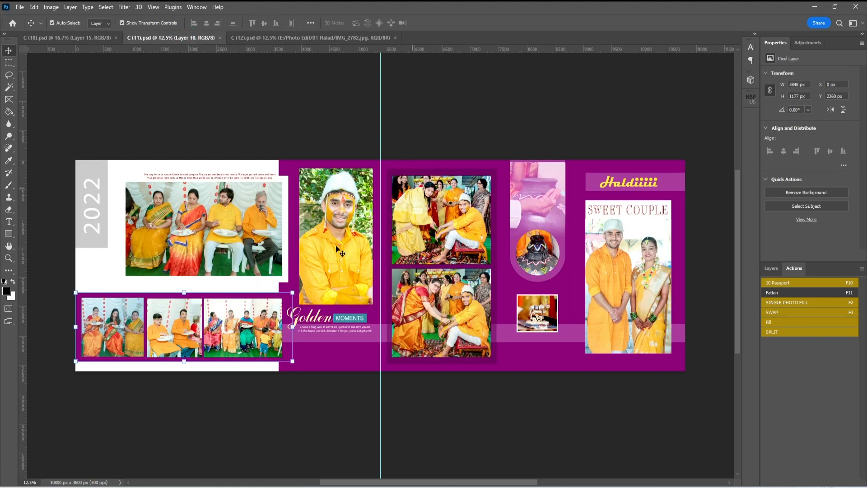
# Delete the wide seated group photo beside the 2022 label, together with the layers stacked beneath it in the frame
pyautogui.click(236, 246)
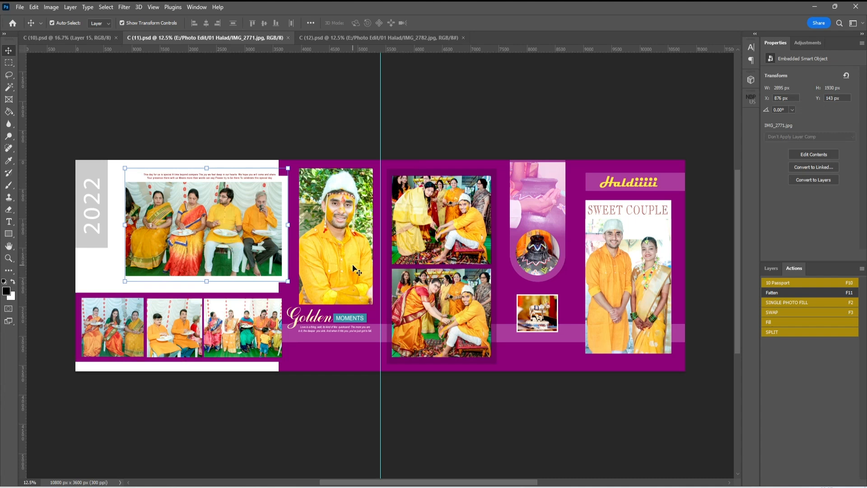
pyautogui.press('Delete')
pyautogui.click(259, 242)
pyautogui.press('Delete')
pyautogui.click(246, 236)
pyautogui.press('Delete')
pyautogui.click(249, 236)
pyautogui.press('Delete')
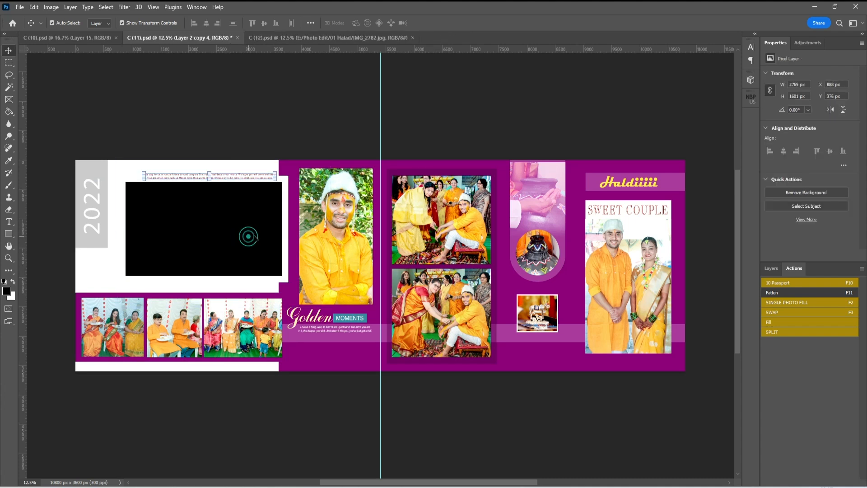
# Delete the groom's portrait above the Golden Moments title, including the layers stacked under it
pyautogui.click(325, 236)
pyautogui.press('Delete')
pyautogui.click(340, 243)
pyautogui.press('Delete')
pyautogui.click(341, 241)
pyautogui.press('Delete')
# Delete both ceremony photos on the dark purple panel along with their hidden photos and black placeholders
pyautogui.click(442, 236)
pyautogui.press('Delete')
pyautogui.click(447, 236)
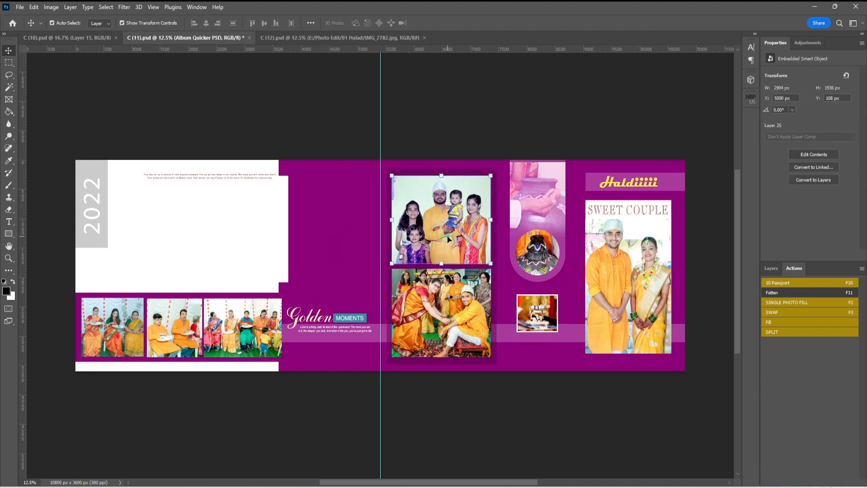
pyautogui.press('Delete')
pyautogui.click(445, 298)
pyautogui.press('Delete')
pyautogui.click(441, 231)
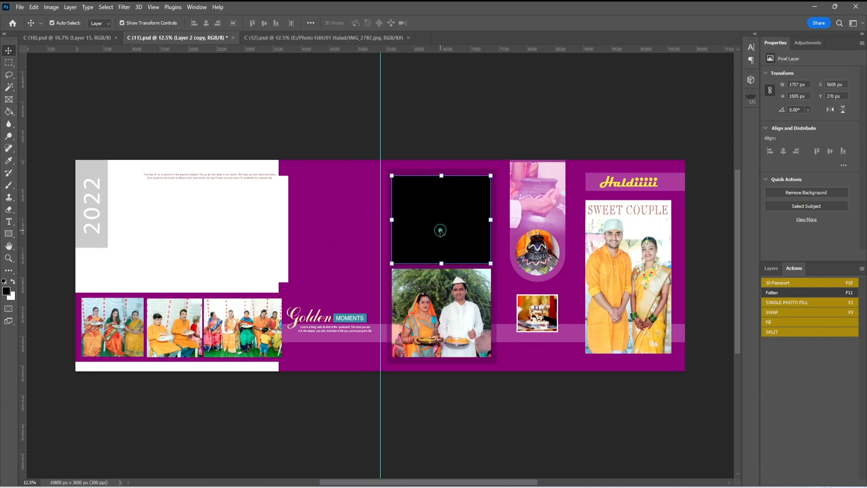
pyautogui.press('Delete')
pyautogui.press('Delete')
pyautogui.press('Delete')
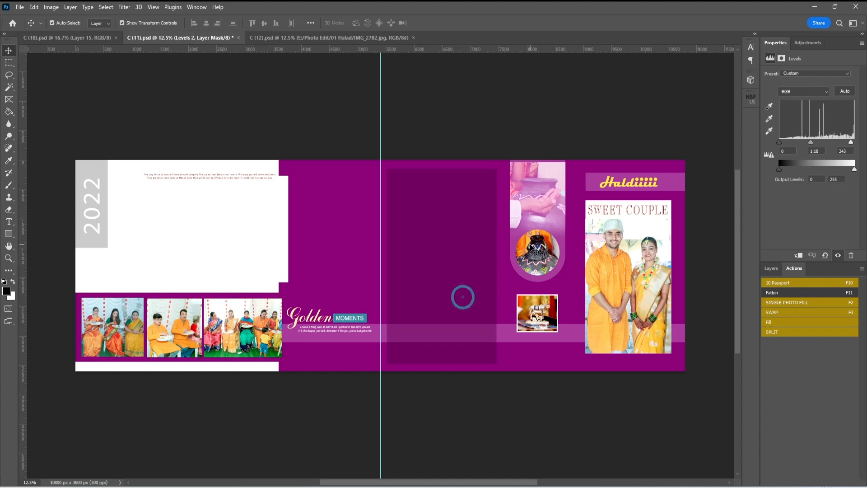
# Delete the round pot photo and the faded hands image from the rounded light purple band
pyautogui.click(536, 252)
pyautogui.press('Delete')
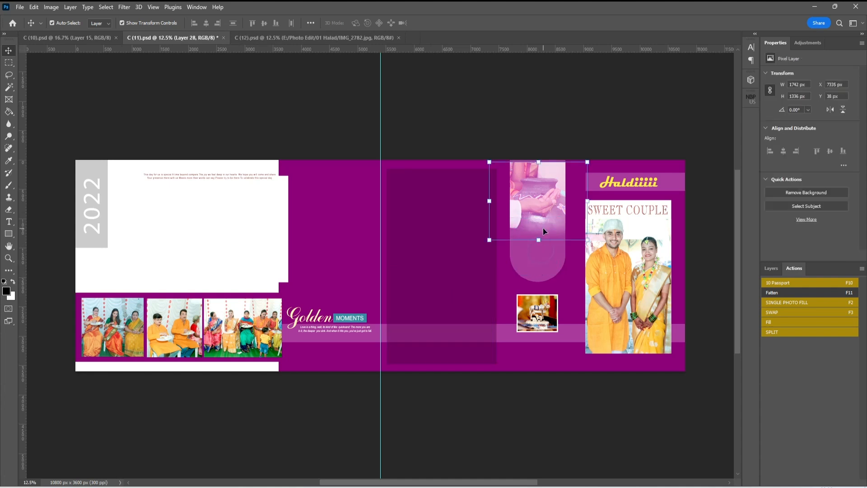
pyautogui.press('Delete')
# Delete the photos in the Sweet Couple frame and in the small square frame next to it
pyautogui.click(626, 274)
pyautogui.press('Delete')
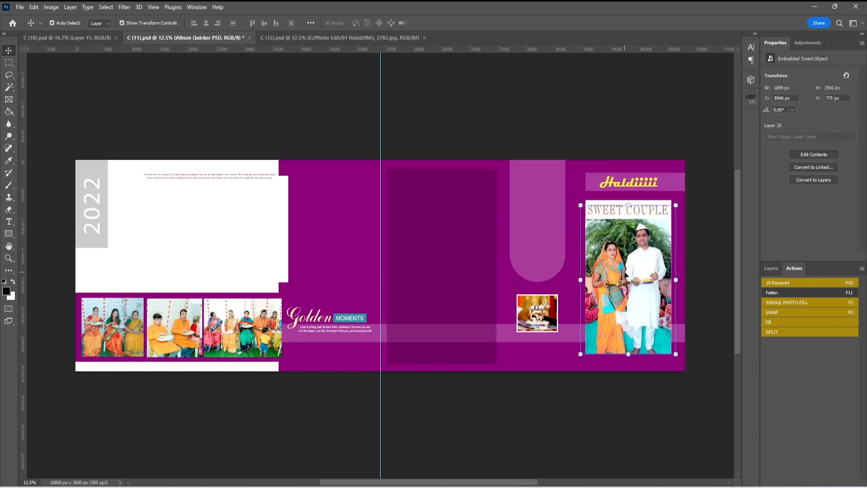
pyautogui.press('Delete')
pyautogui.click(539, 316)
pyautogui.press('Delete')
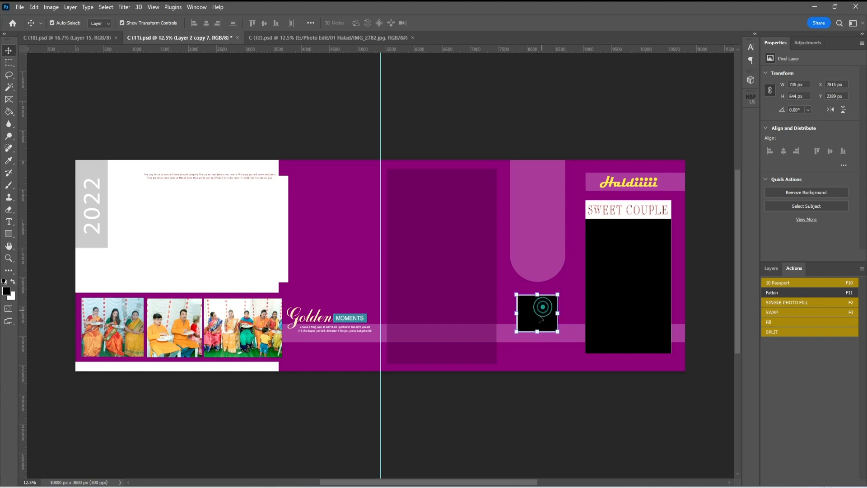
# Delete the three small photos in the lower purple strip together with their underlying images and black placeholders
pyautogui.click(235, 334)
pyautogui.press('Delete')
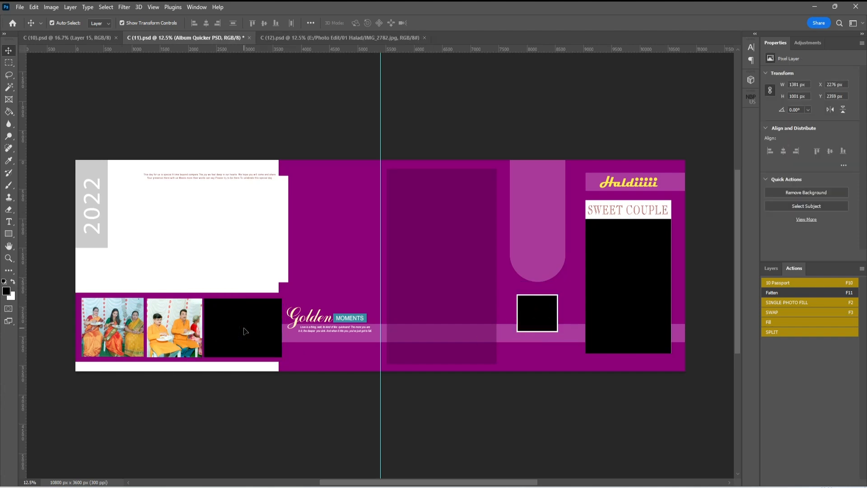
pyautogui.click(244, 331)
pyautogui.press('Delete')
pyautogui.click(183, 331)
pyautogui.press('Delete')
pyautogui.click(106, 331)
pyautogui.press('Delete')
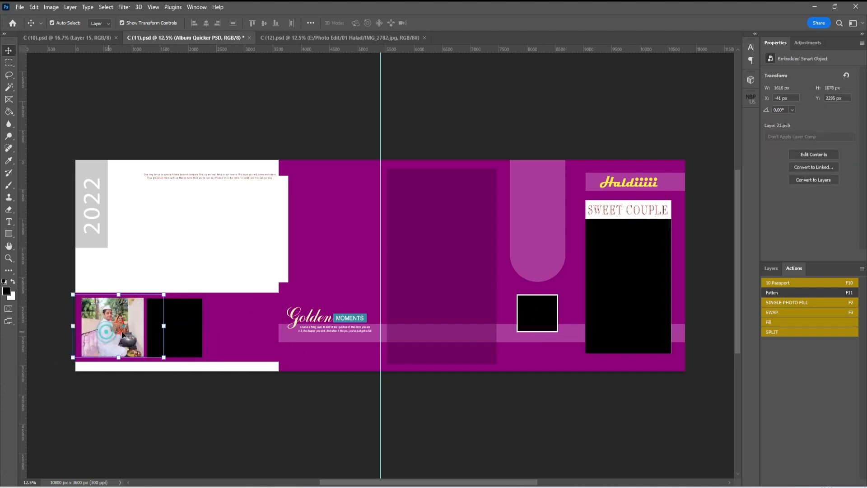
pyautogui.press('Delete')
pyautogui.click(180, 325)
pyautogui.press('Delete')
pyautogui.click(118, 334)
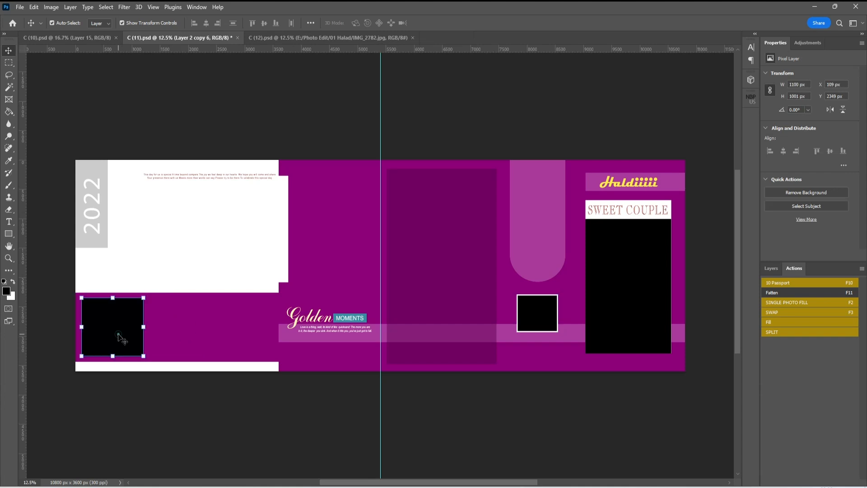
pyautogui.press('Delete')
# Delete the black placeholders of the small square frame and the Sweet Couple frame
pyautogui.click(531, 313)
pyautogui.press('Delete')
pyautogui.click(616, 303)
pyautogui.press('Delete')
# Delete the white card of the couple frame and its SWEET COUPLE heading
pyautogui.click(619, 300)
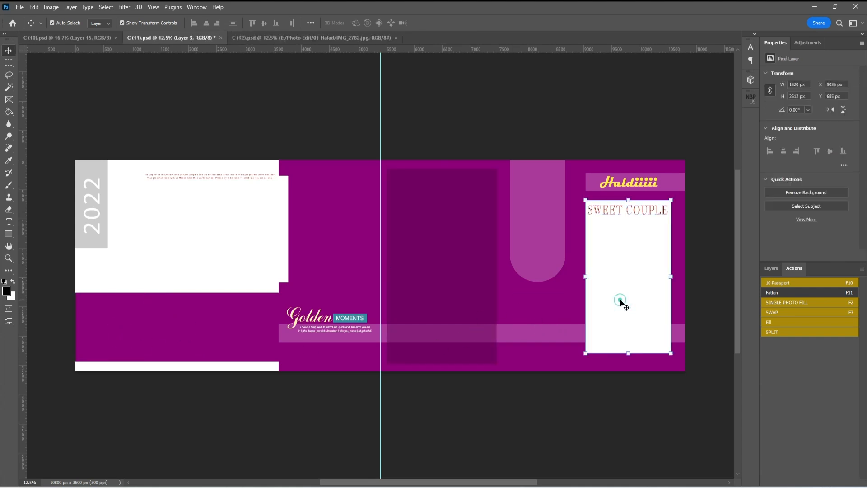
pyautogui.click(641, 210)
pyautogui.click(640, 250)
pyautogui.press('Delete')
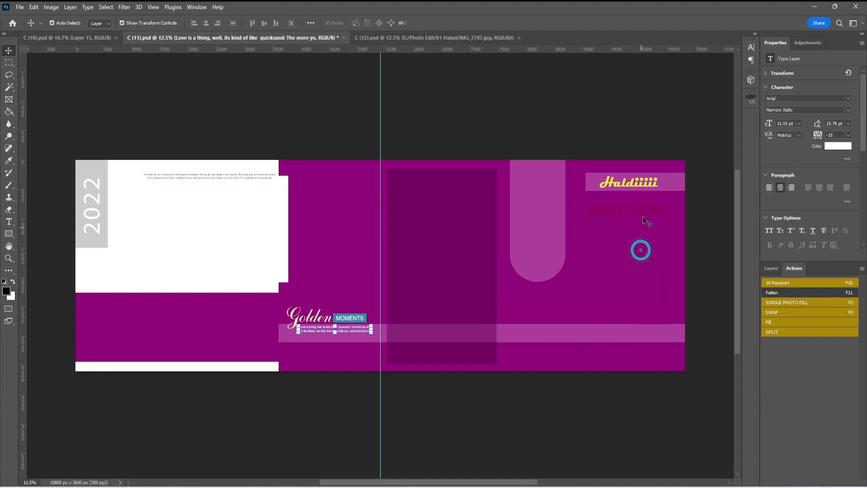
pyautogui.click(642, 214)
pyautogui.press('Delete')
# Delete the white backing rectangle that overlaps the purple area beside the 2022 block, and leave no layer selected
pyautogui.click(226, 265)
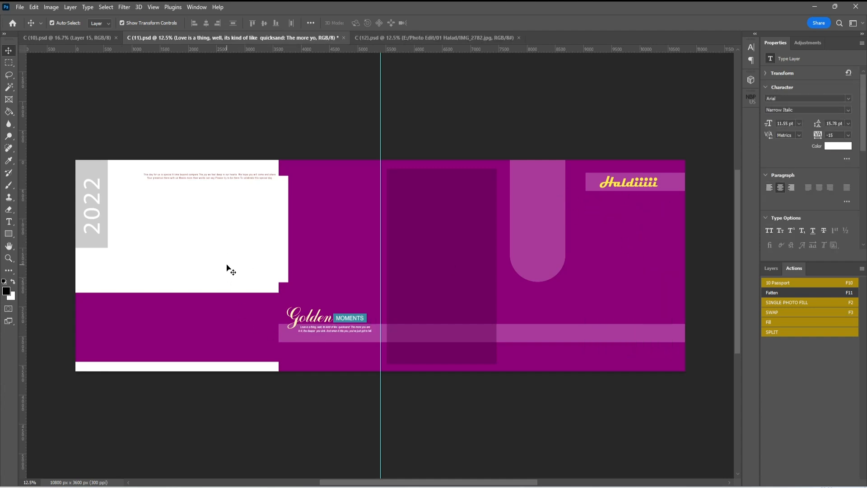
pyautogui.click(226, 266)
pyautogui.press('Delete')
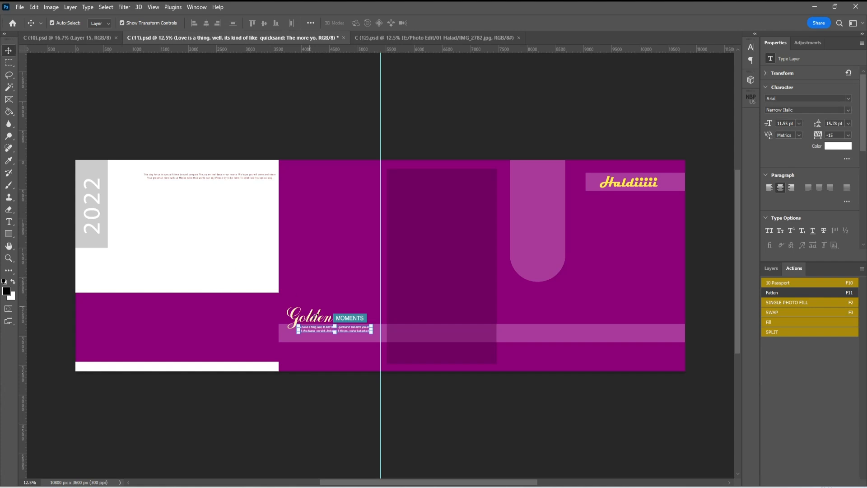
pyautogui.click(454, 288)
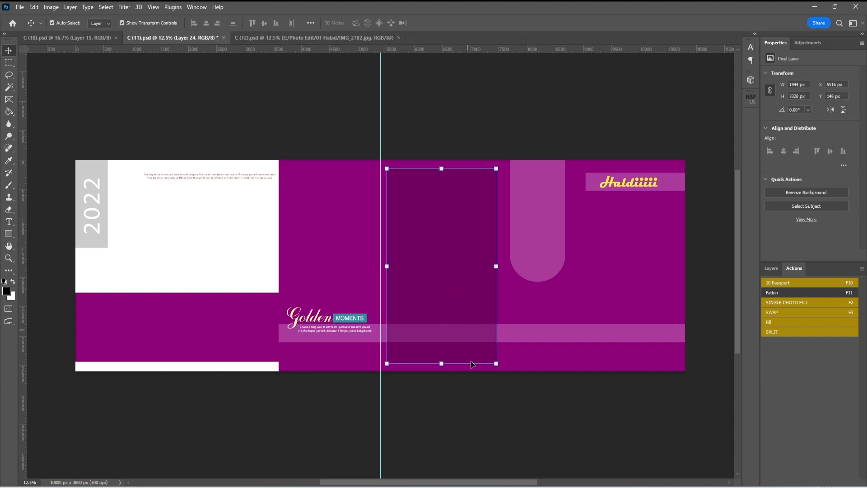
pyautogui.click(563, 401)
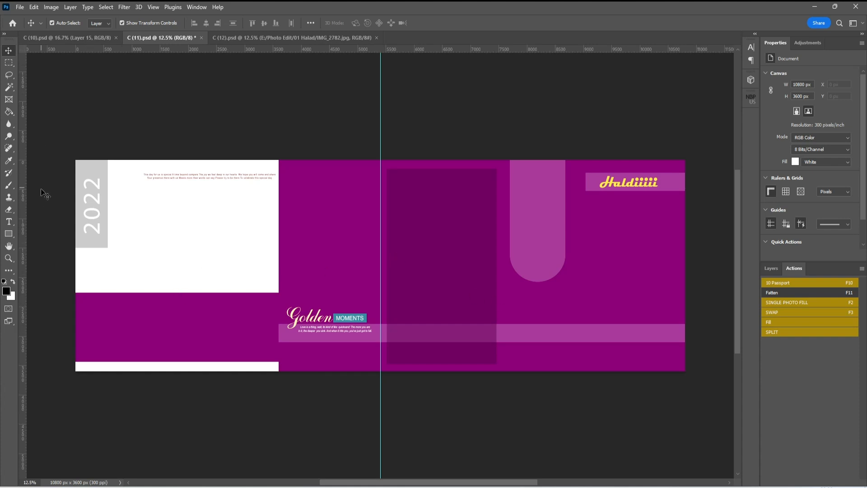
# Marquee an area of about 2624 × 1672 px beside the 2022 label and turn it into a grey placeholder with the Fill action
pyautogui.click(9, 64)
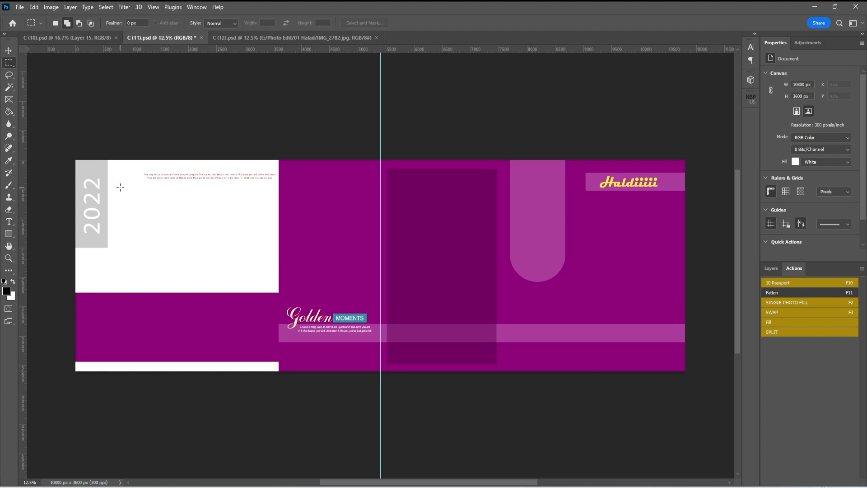
pyautogui.moveTo(120, 187); pyautogui.dragTo(268, 285)
pyautogui.click(780, 322)
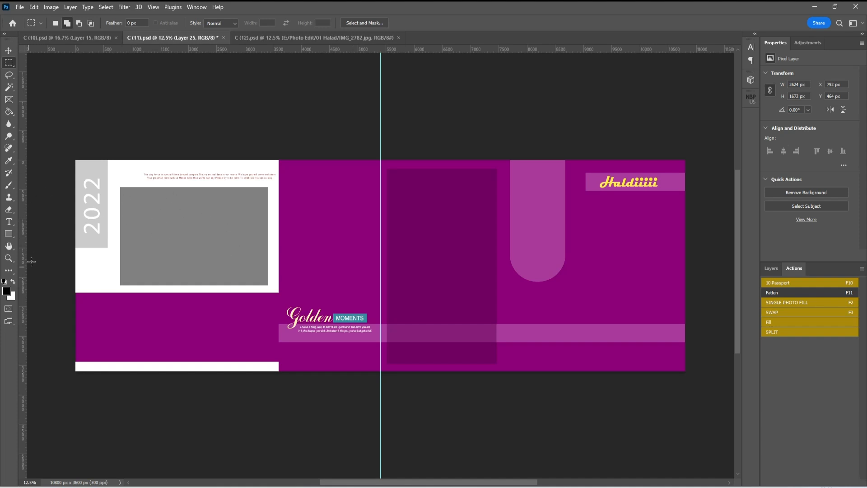
# Draw a black rectangle shape of about 1424 × 2248 px above the Golden Moments title with the Rectangle tool
pyautogui.click(9, 234)
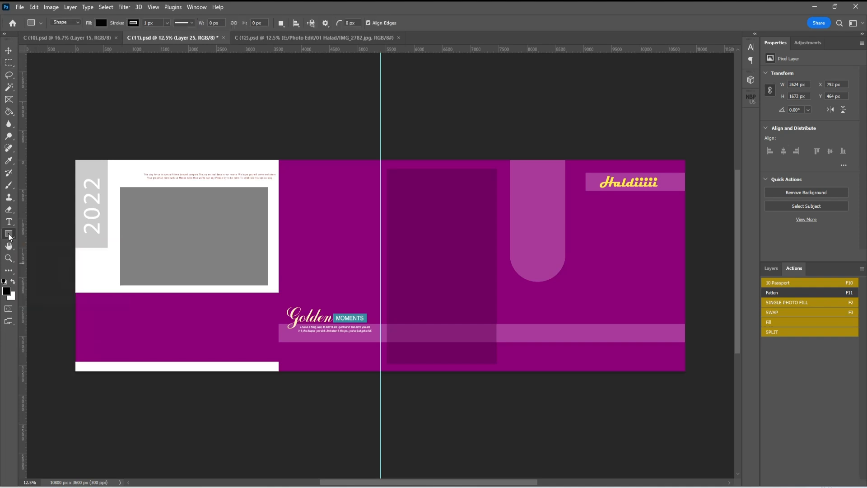
pyautogui.click(9, 234)
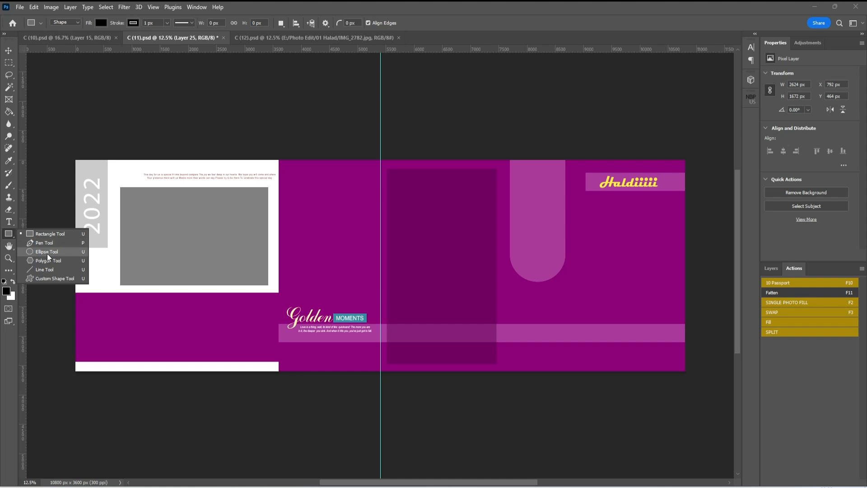
pyautogui.click(46, 234)
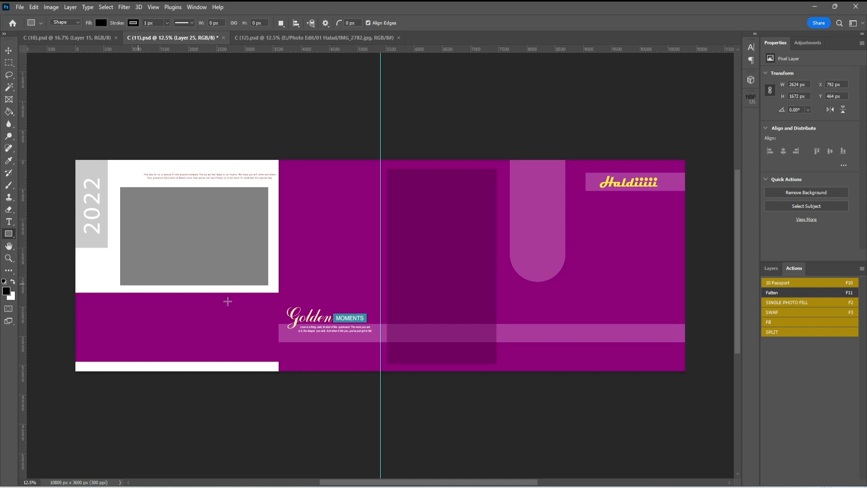
pyautogui.moveTo(290, 169)
pyautogui.mouseDown()
pyautogui.moveTo(350, 224)
pyautogui.moveTo(371, 301)
pyautogui.mouseUp()
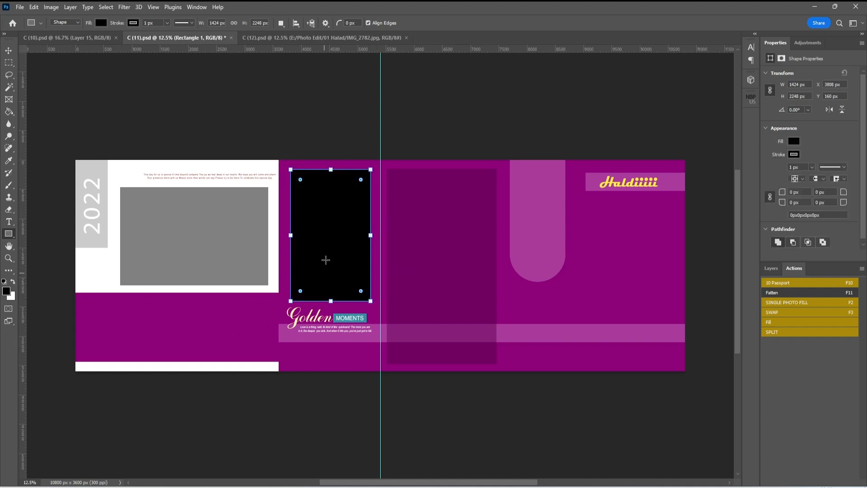
# Marquee three adjacent areas in the lower purple strip and convert them into separate grey placeholders with the SPLIT action
pyautogui.click(8, 64)
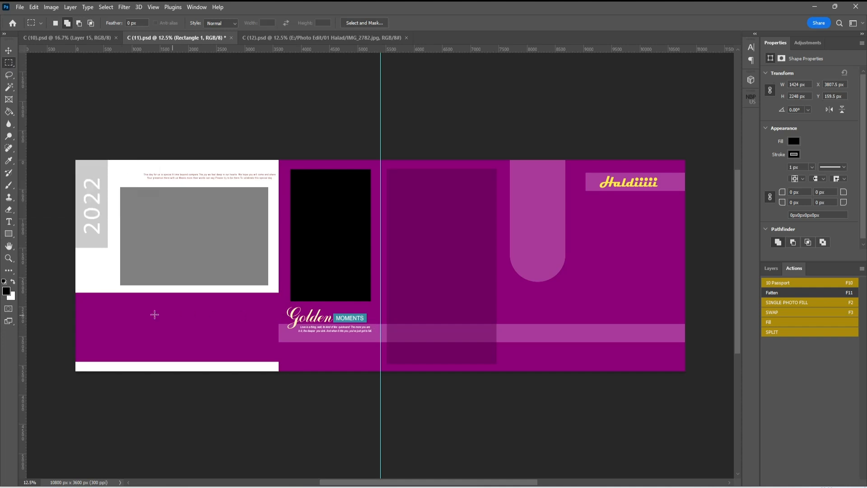
pyautogui.moveTo(83, 297); pyautogui.dragTo(148, 357)
pyautogui.moveTo(148, 358); pyautogui.dragTo(148, 357)
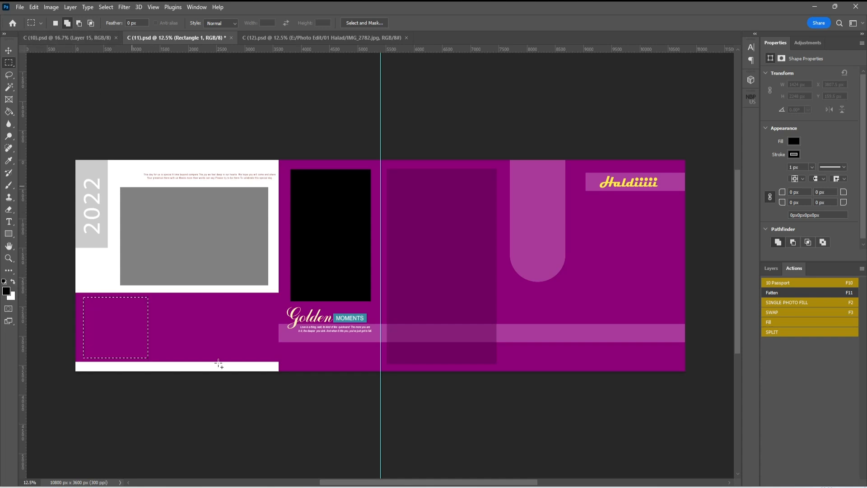
pyautogui.moveTo(153, 297); pyautogui.dragTo(203, 358)
pyautogui.moveTo(206, 296); pyautogui.dragTo(273, 359)
pyautogui.click(784, 332)
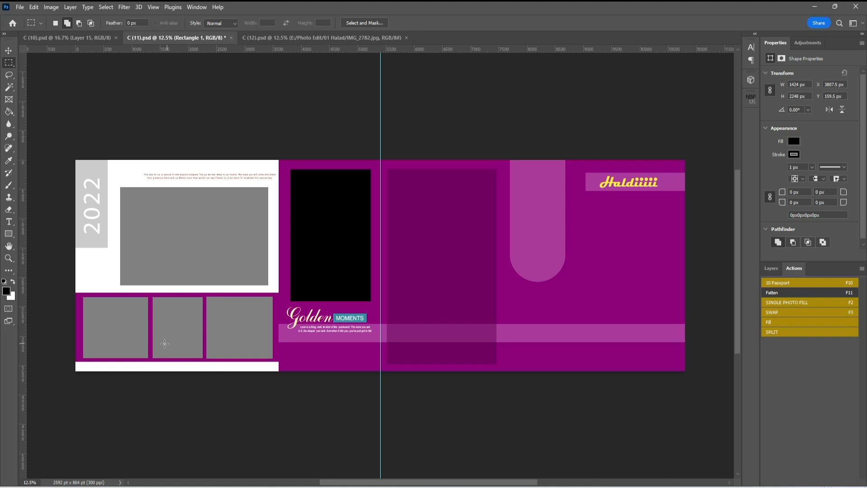
# Make an elliptical selection of about 784 × 824 px in the rounded band's lower end and fill it using the Fill action
pyautogui.rightClick(6, 65)
pyautogui.click(30, 71)
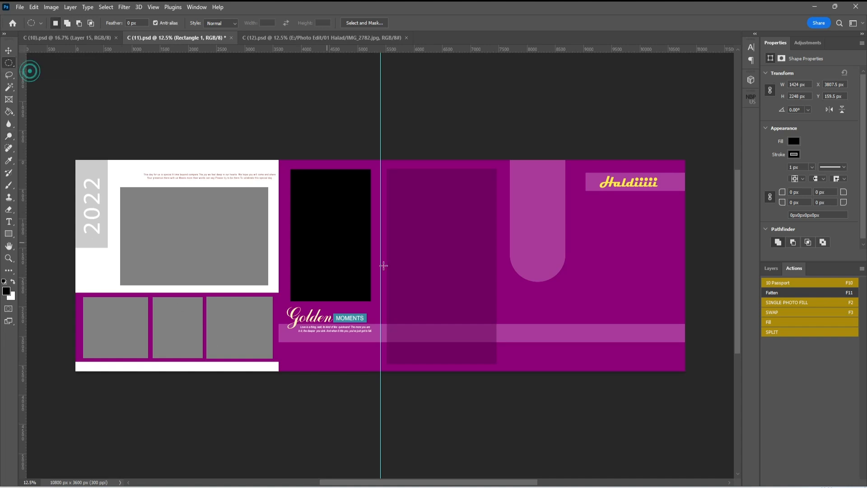
pyautogui.moveTo(517, 228); pyautogui.dragTo(560, 276)
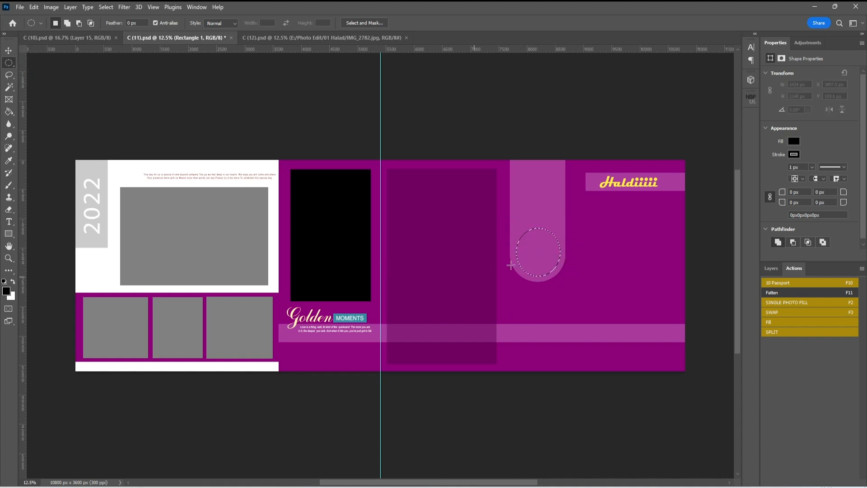
pyautogui.click(789, 321)
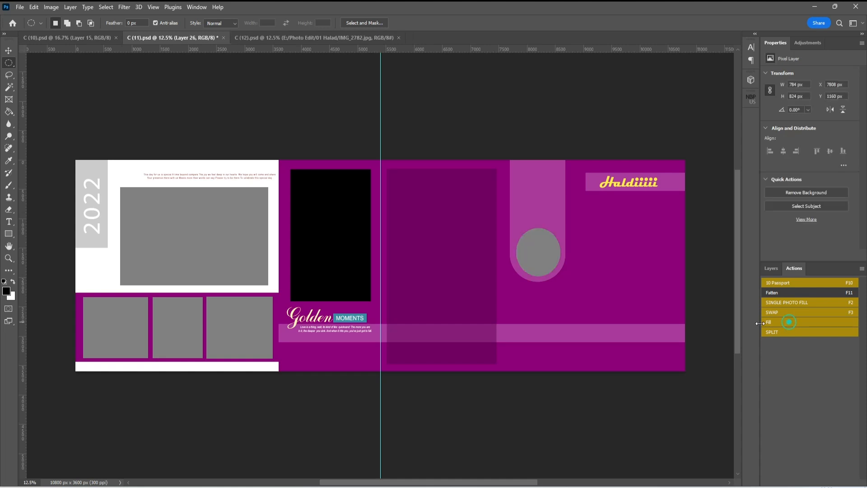
pyautogui.click(8, 52)
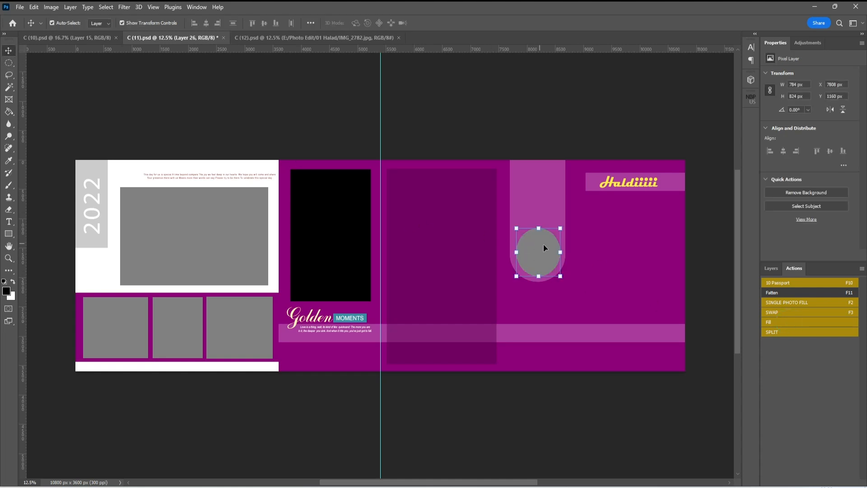
# Reposition the round grey placeholder to X 7789 px, Y 1144 px within the rounded band's lower end
pyautogui.moveTo(544, 248); pyautogui.dragTo(543, 253)
pyautogui.press('Up')
pyautogui.press('Up')
pyautogui.click(568, 296)
pyautogui.click(568, 296)
pyautogui.click(531, 253)
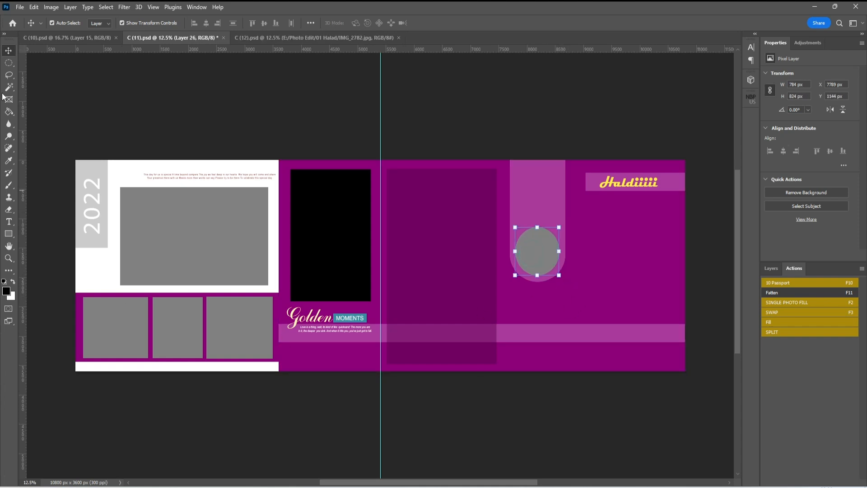
# Marquee a rectangle of about 1560 × 2784 px below the Haldiiiii title and turn it into a placeholder with the Fill action
pyautogui.click(9, 63)
pyautogui.moveTo(577, 200); pyautogui.dragTo(654, 241)
pyautogui.hotkey('ctrl', 'd')
pyautogui.rightClick(10, 62)
pyautogui.click(29, 66)
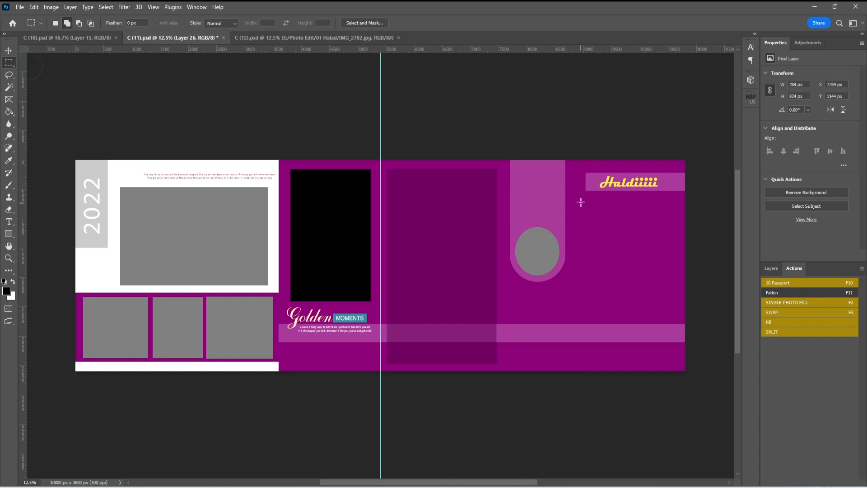
pyautogui.moveTo(586, 199); pyautogui.dragTo(674, 362)
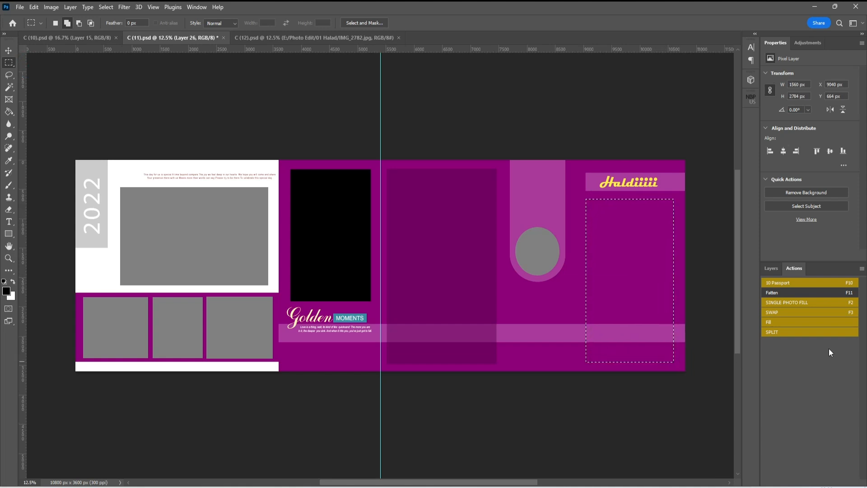
pyautogui.click(785, 323)
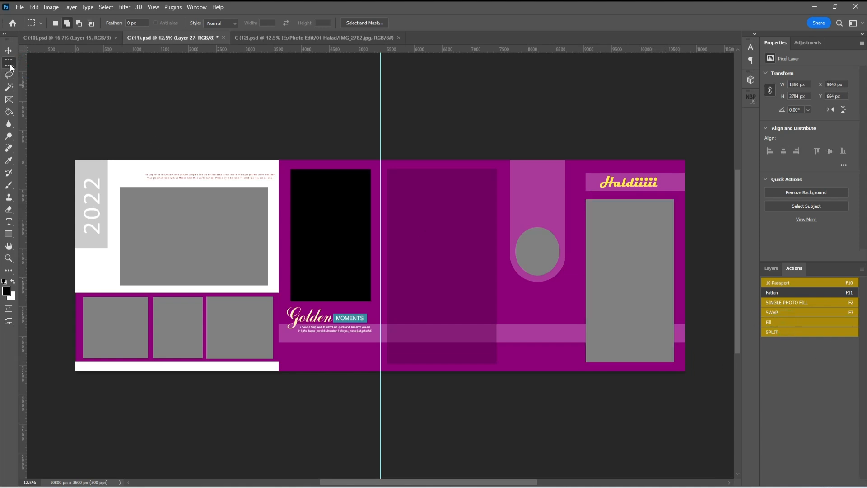
# Add a second Fill placeholder of about 1472 × 2392 px inside the tall one below the Haldiiiii title and nudge it to X 9080 px
pyautogui.moveTo(588, 215); pyautogui.dragTo(672, 356)
pyautogui.click(778, 320)
pyautogui.click(13, 51)
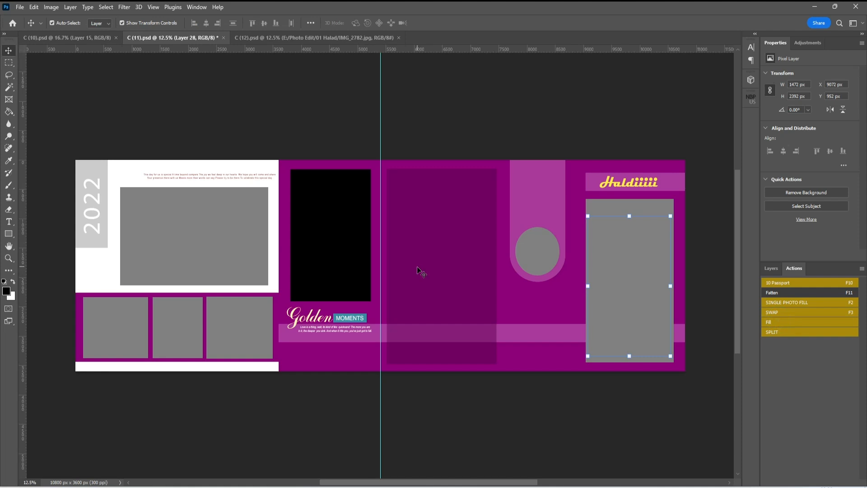
pyautogui.press('Right')
pyautogui.press('Right')
pyautogui.click(644, 264)
# Draw a black ellipse shape of about 1624 × 3208 px over the dark purple panel with the Ellipse tool
pyautogui.click(9, 64)
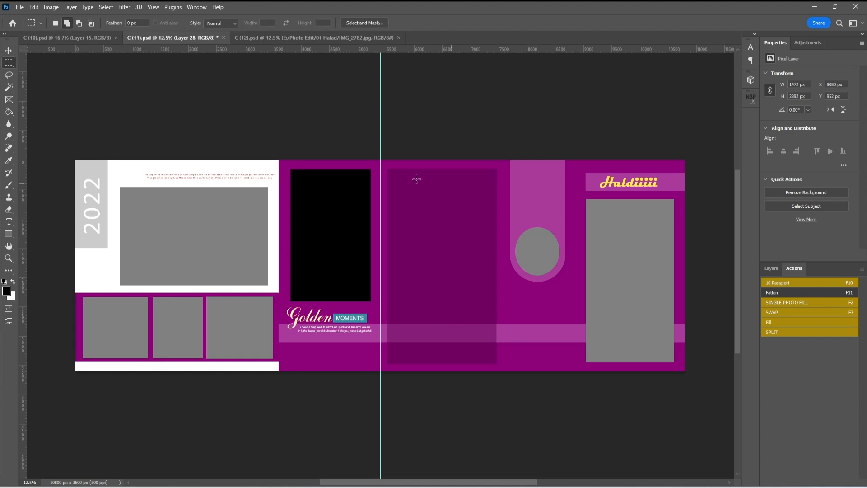
pyautogui.click(9, 234)
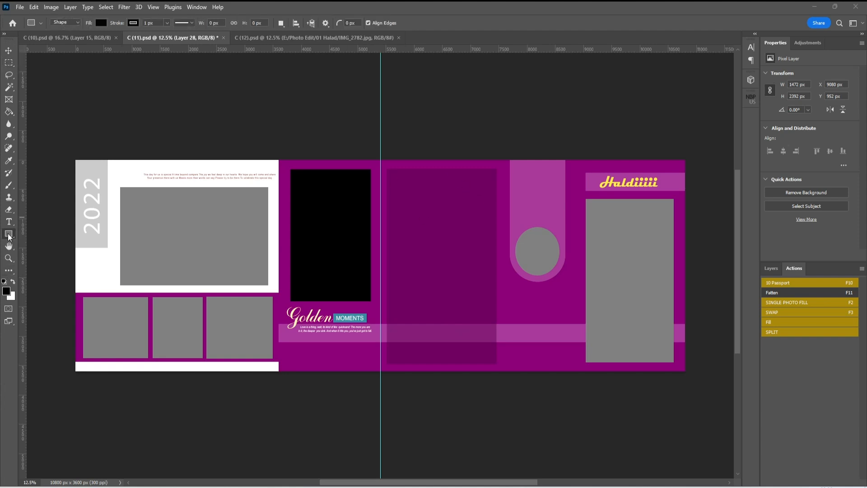
pyautogui.rightClick(8, 233)
pyautogui.click(47, 251)
pyautogui.moveTo(393, 175); pyautogui.dragTo(485, 362)
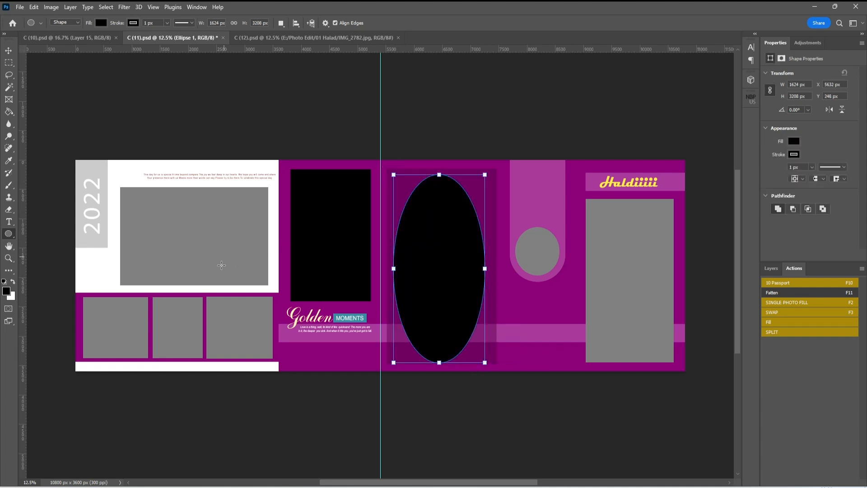
# Marquee an area of about 1088 × 1040 px beneath the rounded band and fill it as a placeholder with the Fill action
pyautogui.click(9, 63)
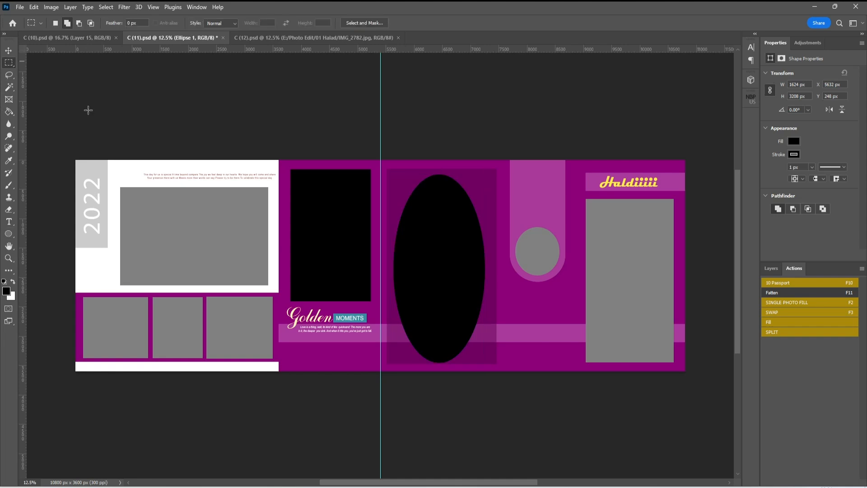
pyautogui.moveTo(512, 292); pyautogui.dragTo(573, 352)
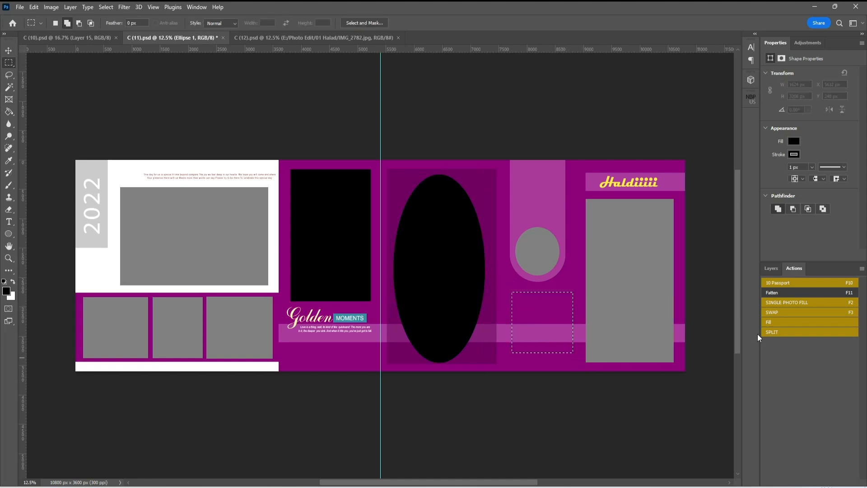
pyautogui.click(779, 321)
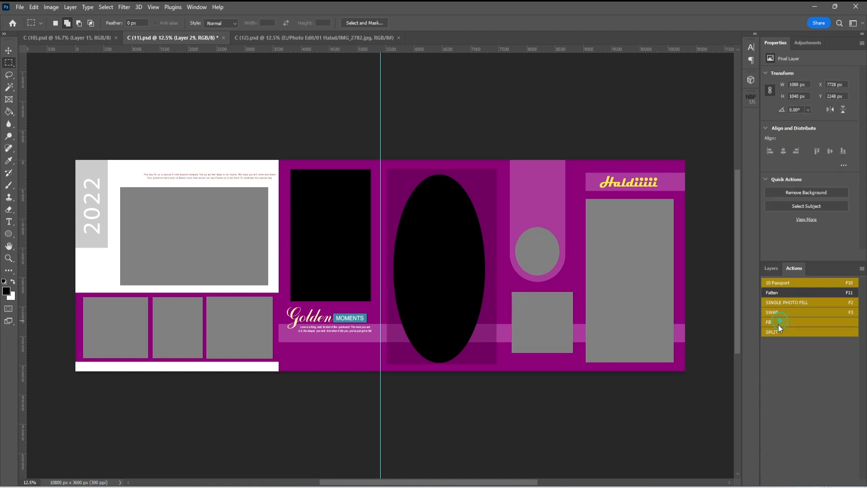
# Fill the large placeholder beside the 2022 label with photo 1S3A0031 using the SINGLE PHOTO FILL action, accepting JPEG quality 12
pyautogui.click(8, 51)
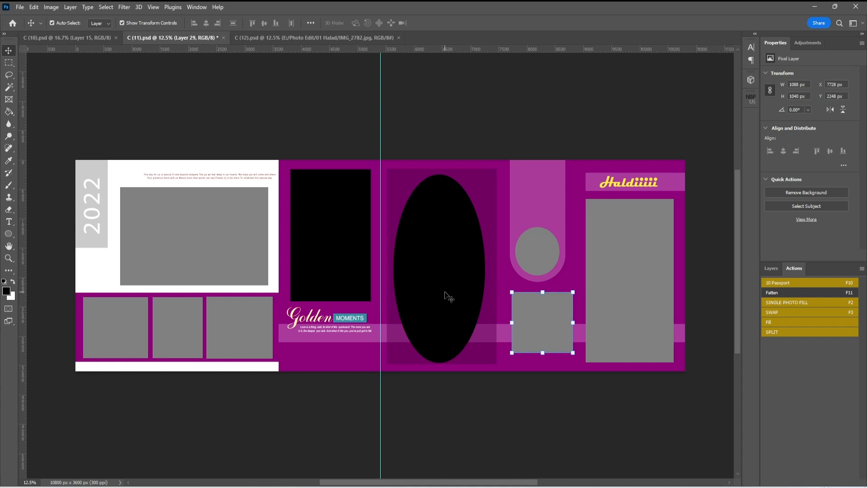
pyautogui.click(205, 239)
pyautogui.click(466, 267)
pyautogui.click(165, 209)
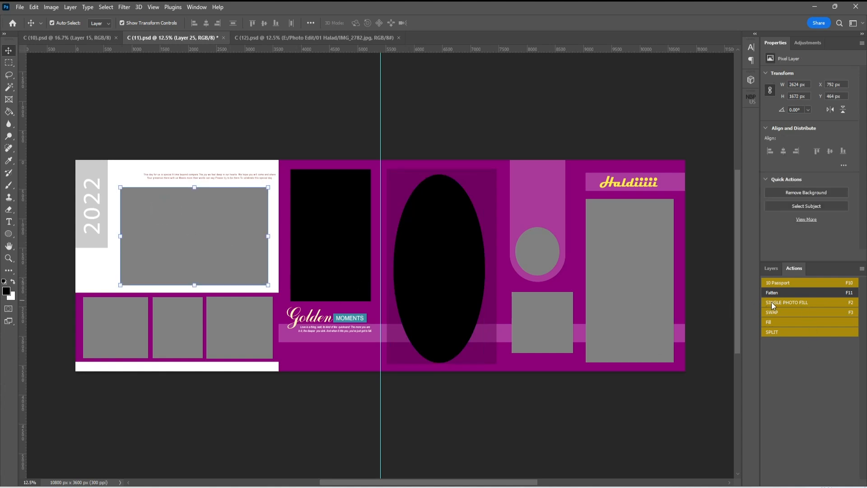
pyautogui.click(790, 307)
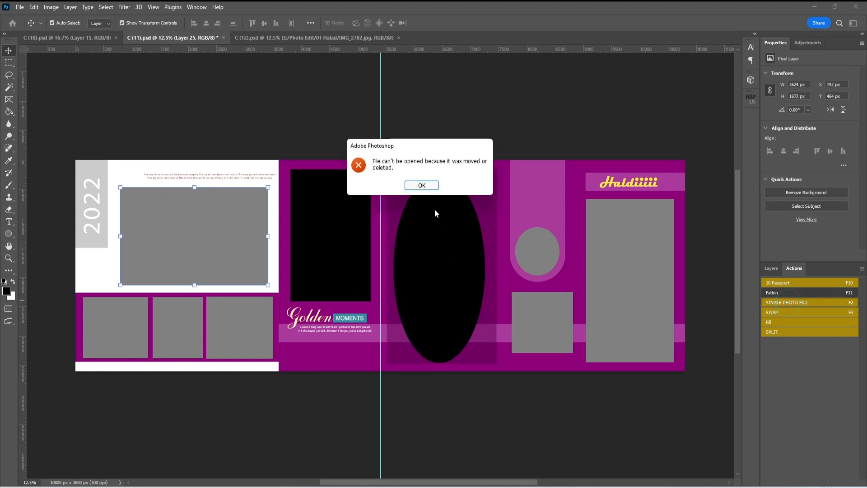
pyautogui.click(422, 186)
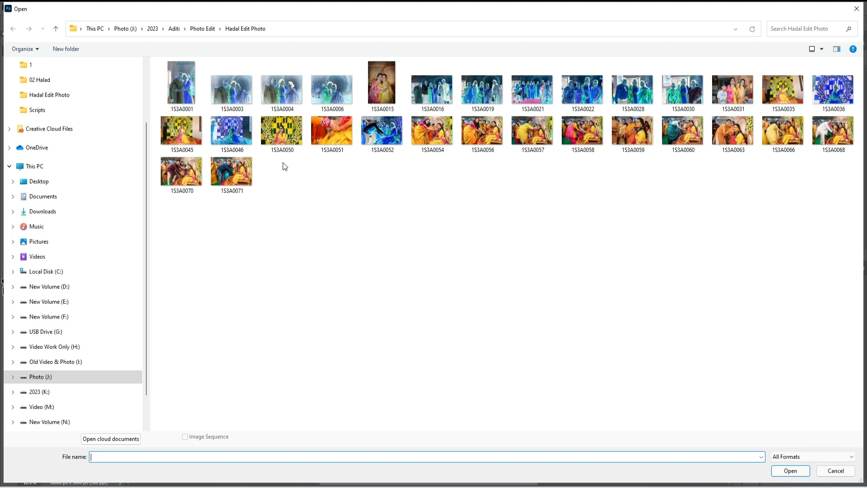
pyautogui.doubleClick(733, 99)
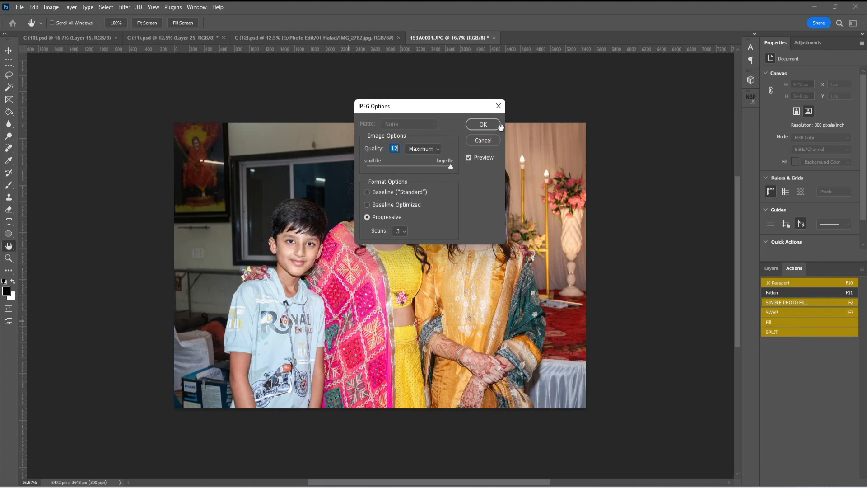
pyautogui.click(499, 125)
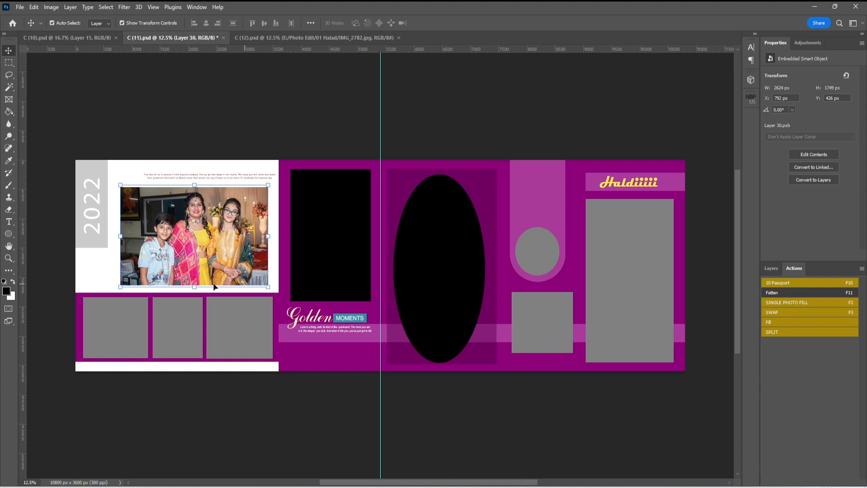
# Enlarge the group photo beside the 2022 label to about 2904 × 1936 px and reposition it within its frame
pyautogui.moveTo(118, 237); pyautogui.dragTo(108, 237)
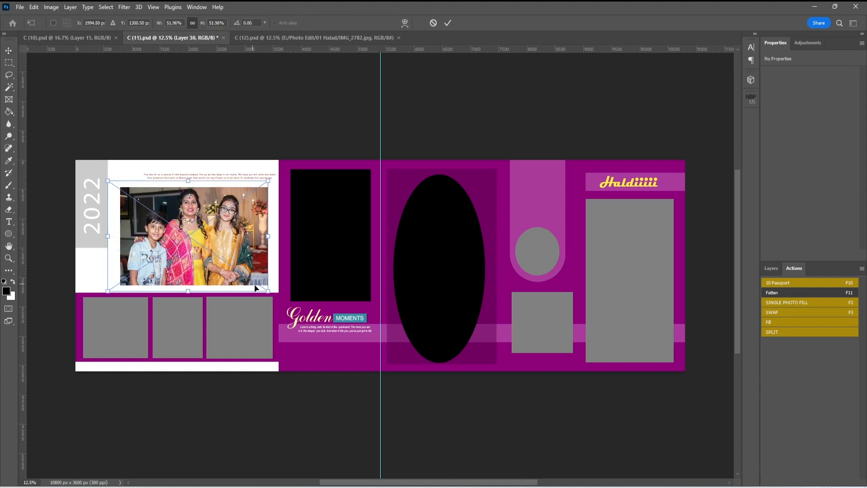
pyautogui.moveTo(268, 291); pyautogui.dragTo(271, 294)
pyautogui.doubleClick(245, 248)
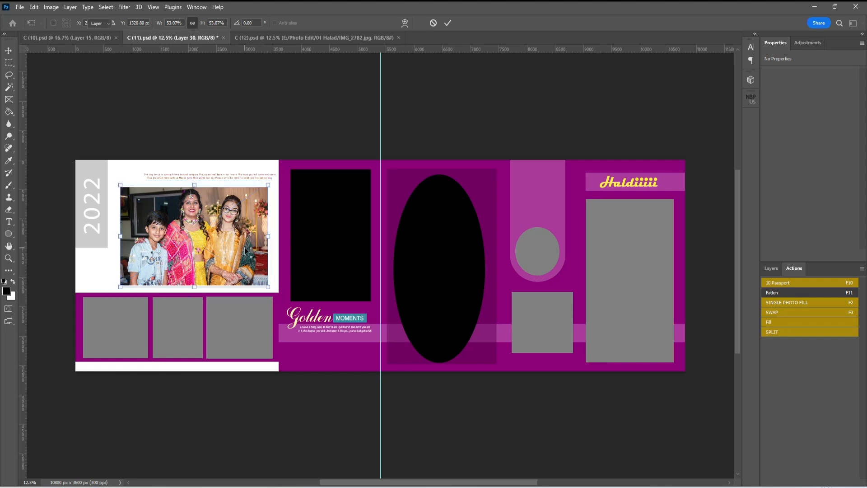
pyautogui.moveTo(225, 239); pyautogui.dragTo(224, 242)
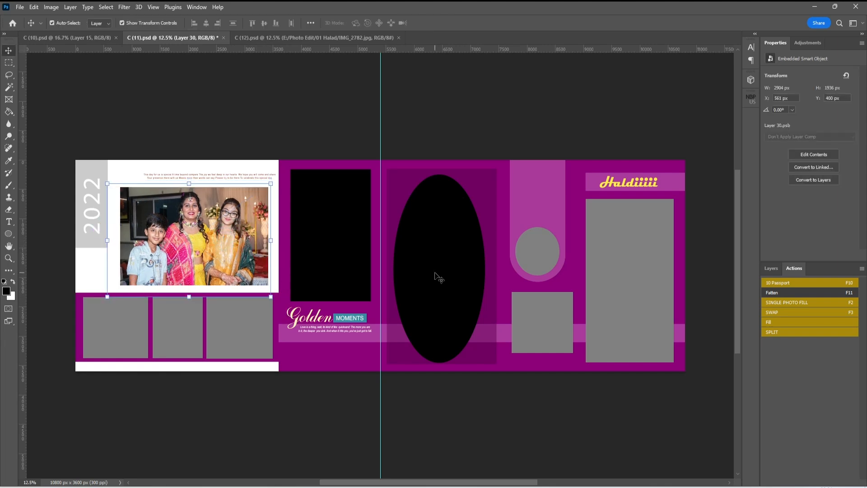
# Run SINGLE PHOTO FILL on the black ellipse with photo 1S3A0045, accepting JPEG quality 12
pyautogui.click(439, 233)
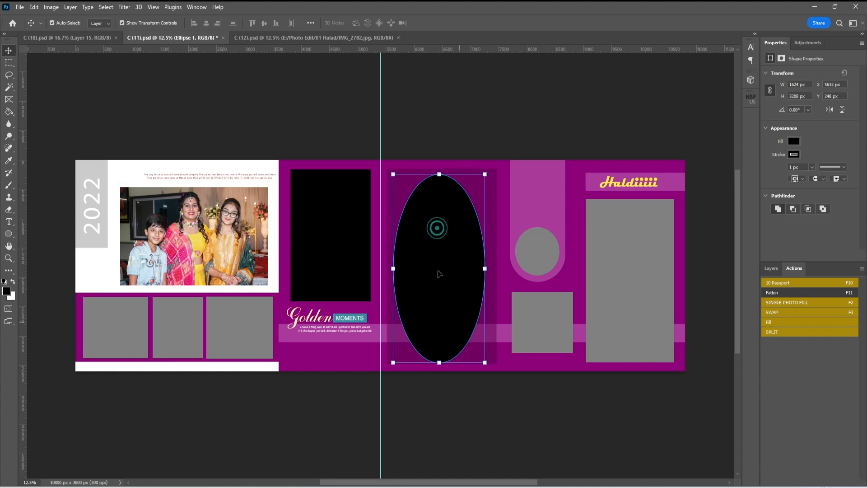
pyautogui.click(815, 308)
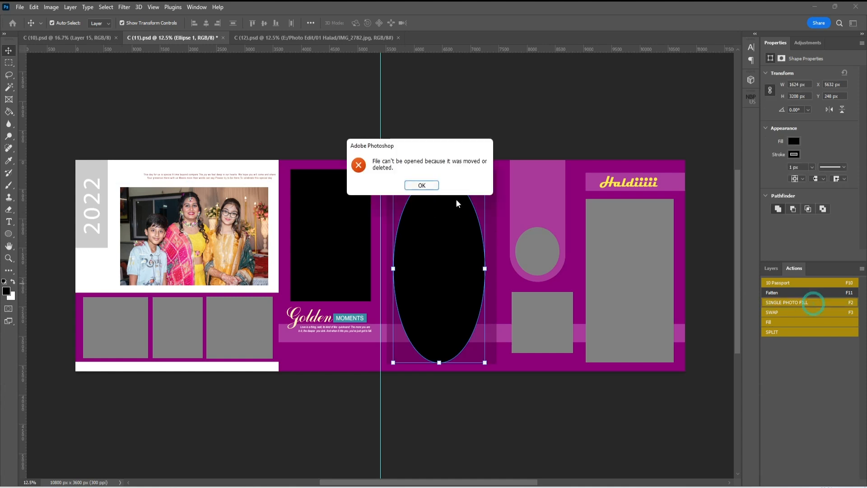
pyautogui.click(430, 187)
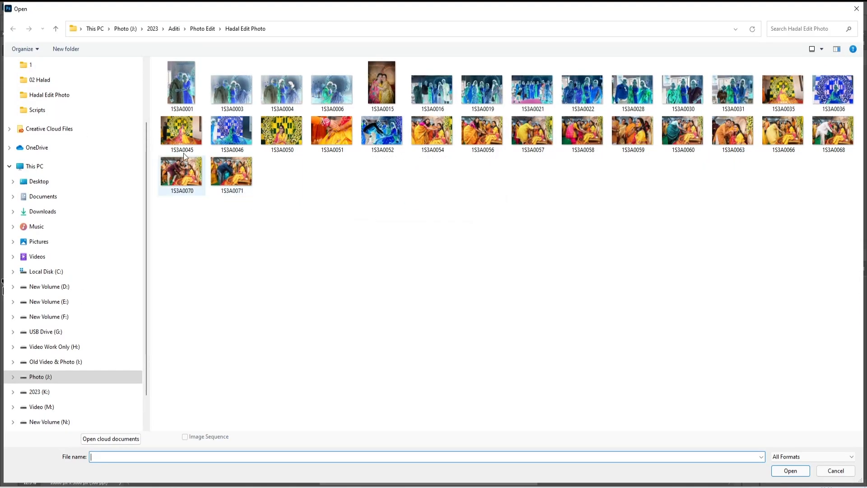
pyautogui.doubleClick(181, 130)
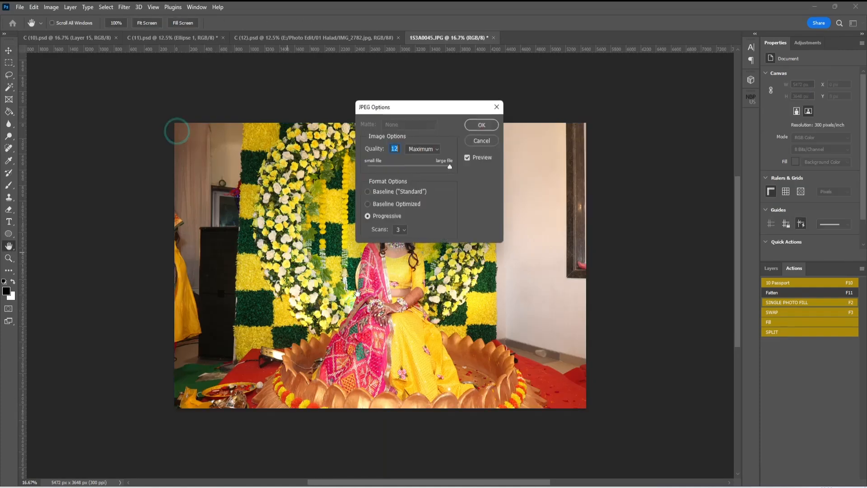
pyautogui.click(483, 125)
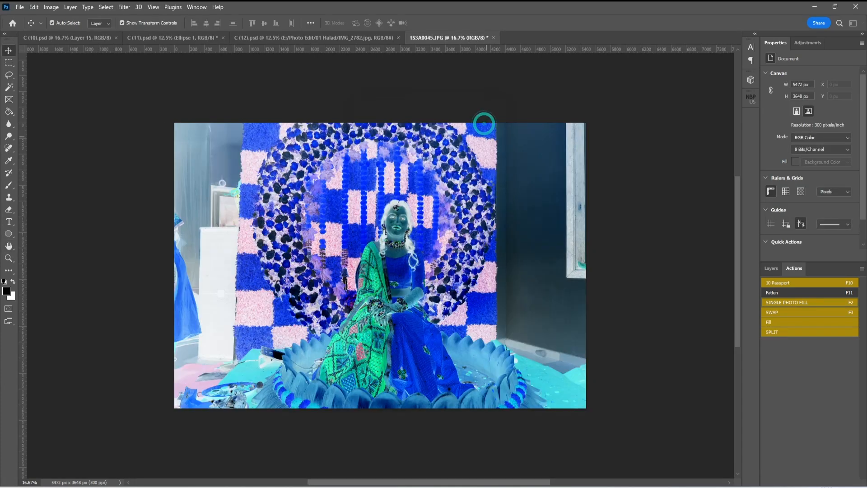
# Scale the photo in the ellipse to about 5725 × 3817 px and position the seated woman inside the oval
pyautogui.moveTo(460, 279)
pyautogui.mouseDown()
pyautogui.moveTo(470, 272)
pyautogui.moveTo(453, 274)
pyautogui.mouseUp()
pyautogui.moveTo(563, 176); pyautogui.dragTo(587, 131)
pyautogui.moveTo(293, 365); pyautogui.dragTo(266, 380)
pyautogui.moveTo(429, 297); pyautogui.dragTo(431, 286)
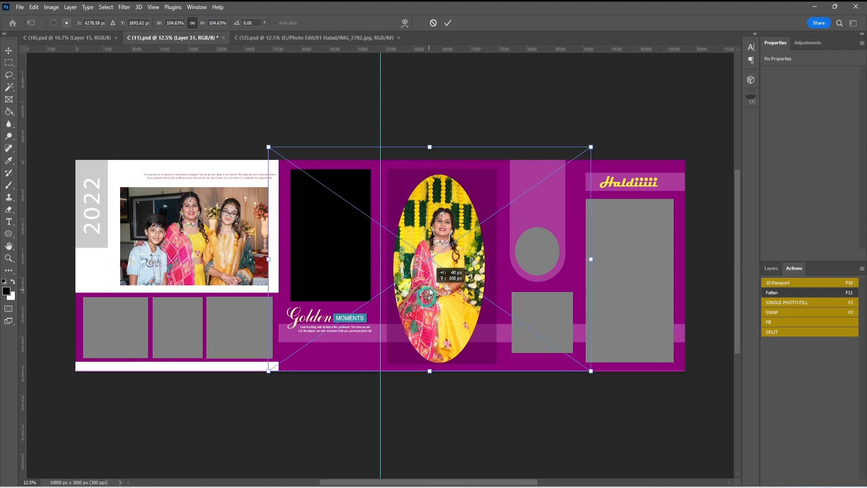
pyautogui.press('Return')
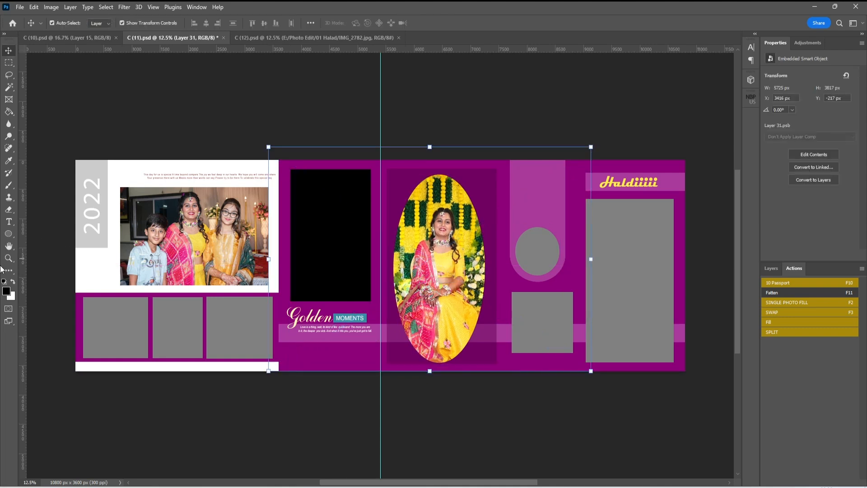
# Fill the black rectangle above the Golden Moments title with photo 1S3A0050 using the SINGLE PHOTO FILL action
pyautogui.click(8, 259)
pyautogui.moveTo(445, 207); pyautogui.dragTo(496, 302)
pyautogui.click(273, 23)
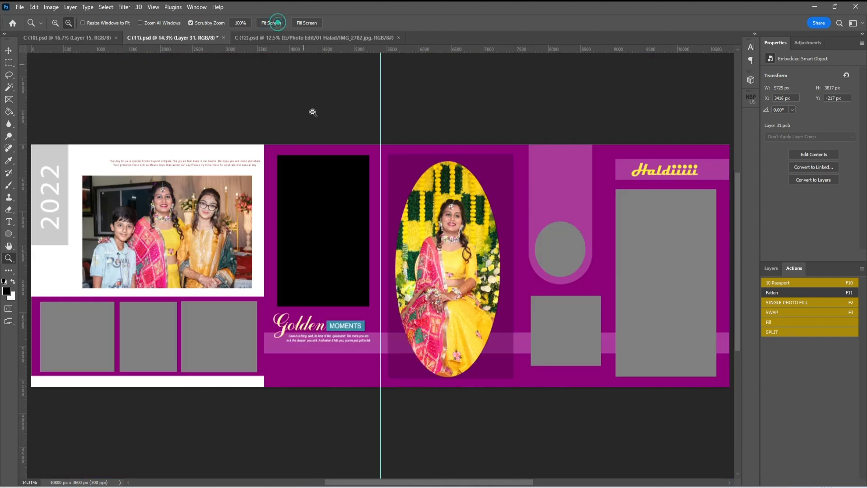
pyautogui.click(8, 51)
pyautogui.click(306, 249)
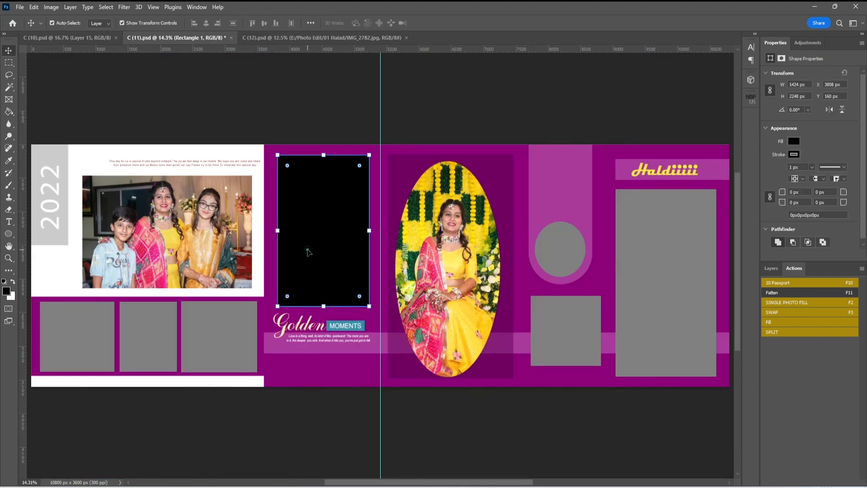
pyautogui.click(809, 303)
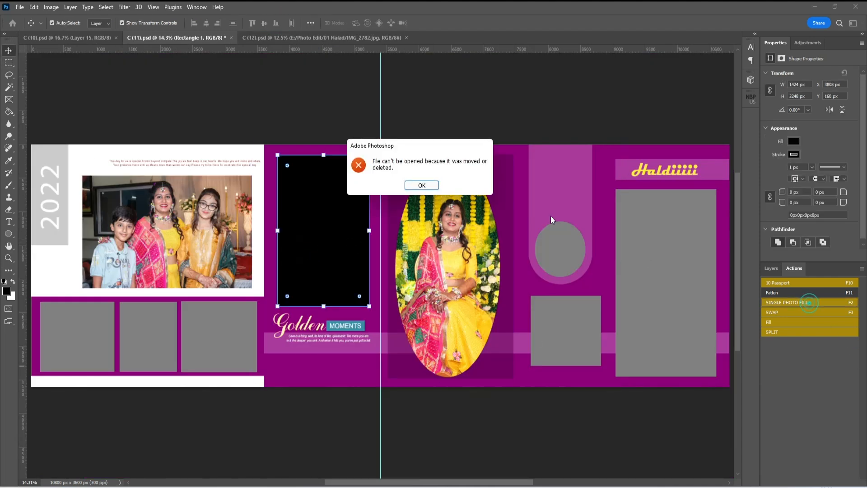
pyautogui.click(422, 186)
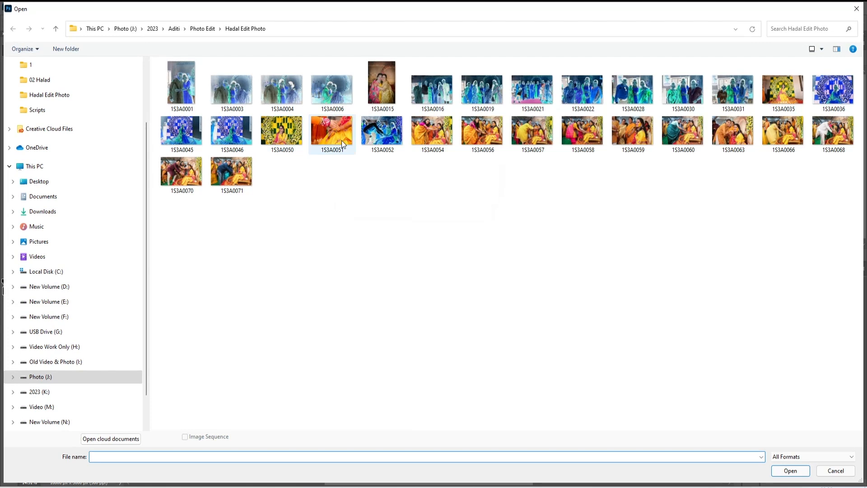
pyautogui.doubleClick(287, 146)
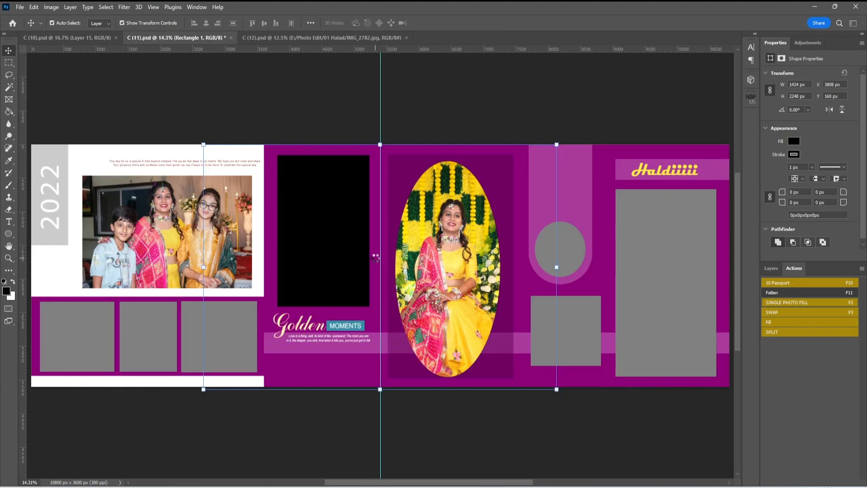
# Enlarge the photo above the Golden Moments title to about 6614 × 4409 px and position it as a close-up portrait
pyautogui.moveTo(319, 151); pyautogui.dragTo(329, 37)
pyautogui.moveTo(327, 277); pyautogui.dragTo(330, 331)
pyautogui.press('Return')
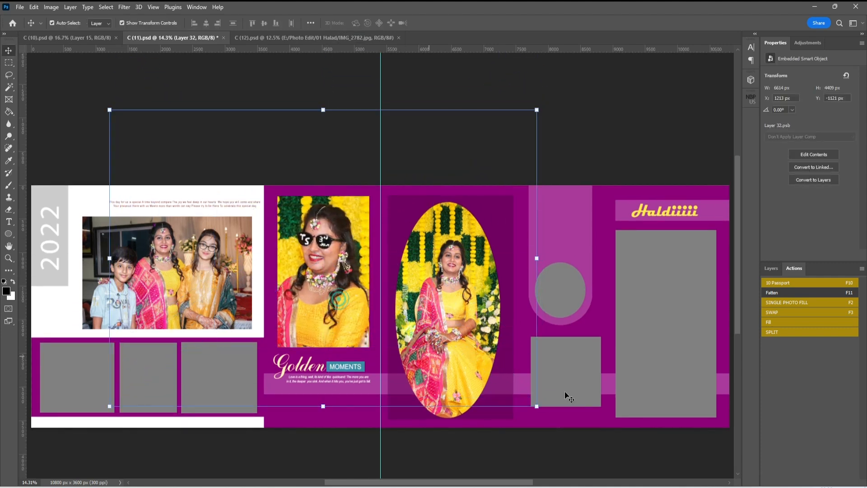
# Fill the first grey frame in the row below the group photo with photo 1S3A0054 using the SINGLE PHOTO FILL action
pyautogui.click(89, 379)
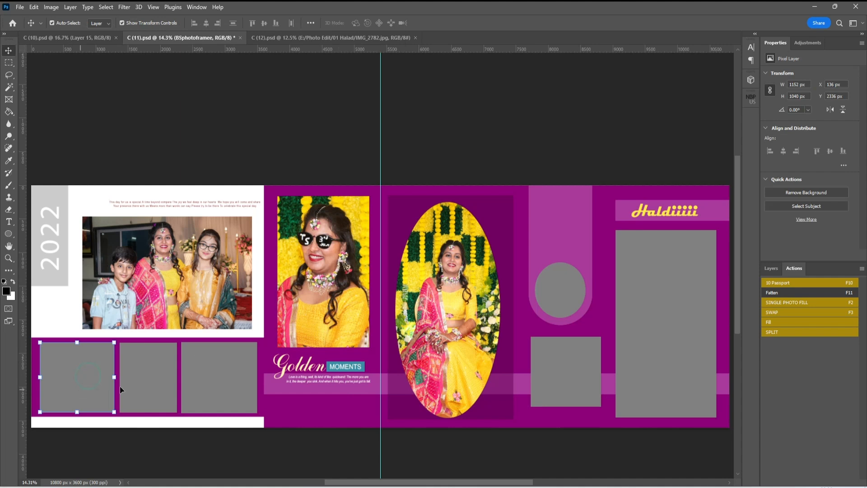
pyautogui.click(801, 303)
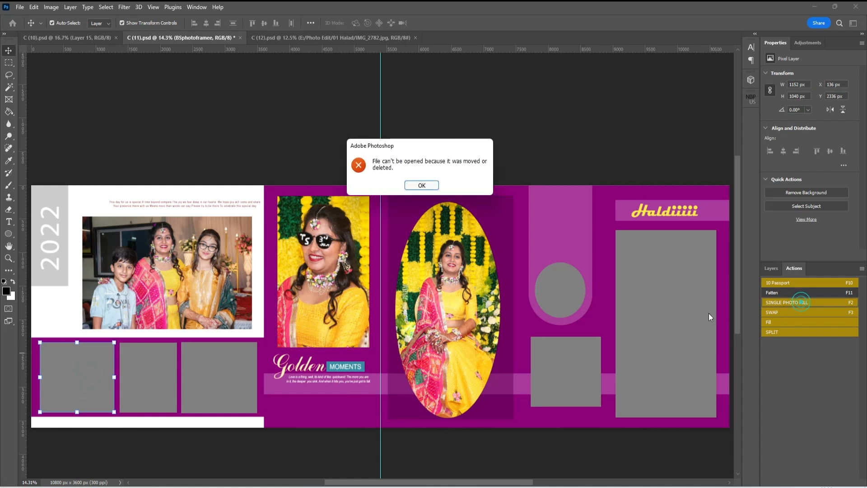
pyautogui.click(432, 185)
pyautogui.doubleClick(431, 131)
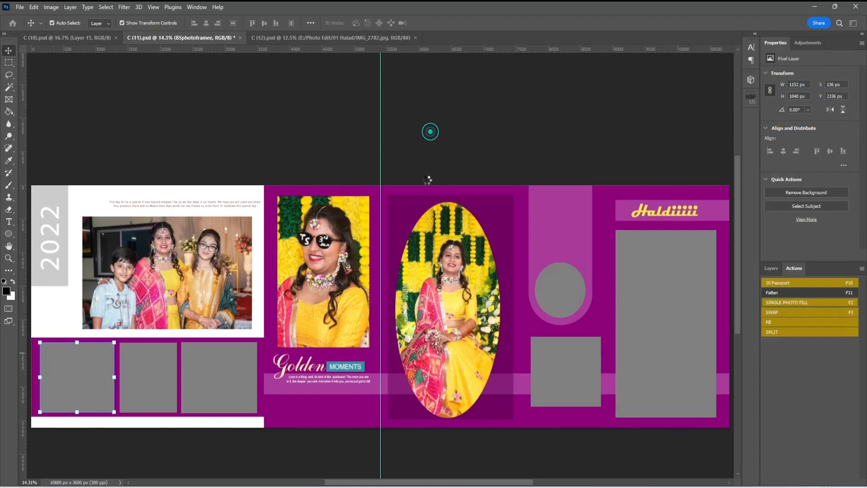
pyautogui.click(482, 125)
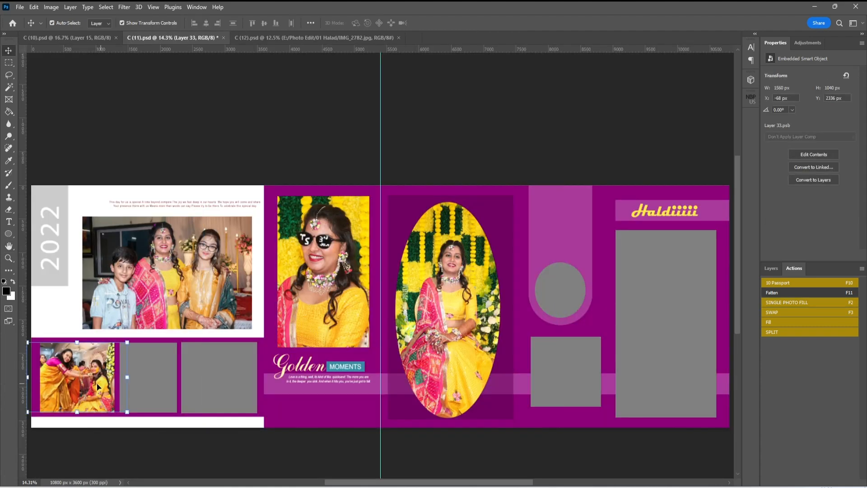
pyautogui.moveTo(97, 383); pyautogui.dragTo(97, 381)
# Fill the middle grey frame of the lower row with photo 1S3A0056 using SINGLE PHOTO FILL and shift the photo slightly right
pyautogui.click(149, 367)
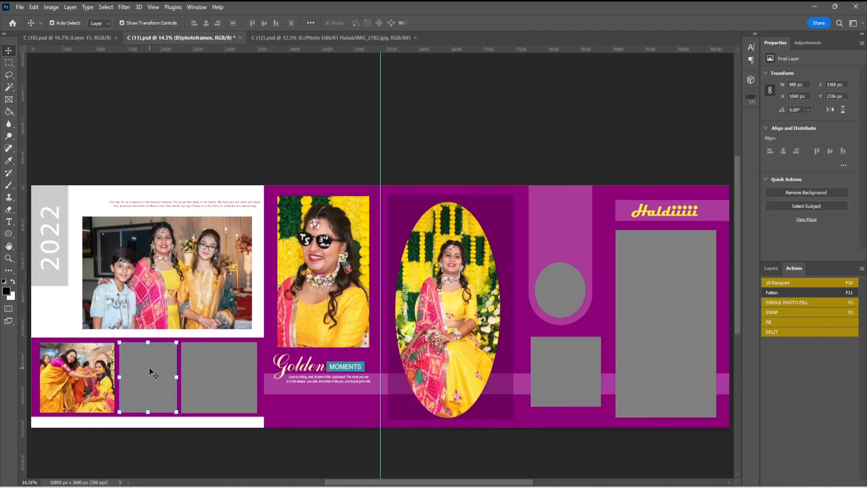
pyautogui.click(784, 302)
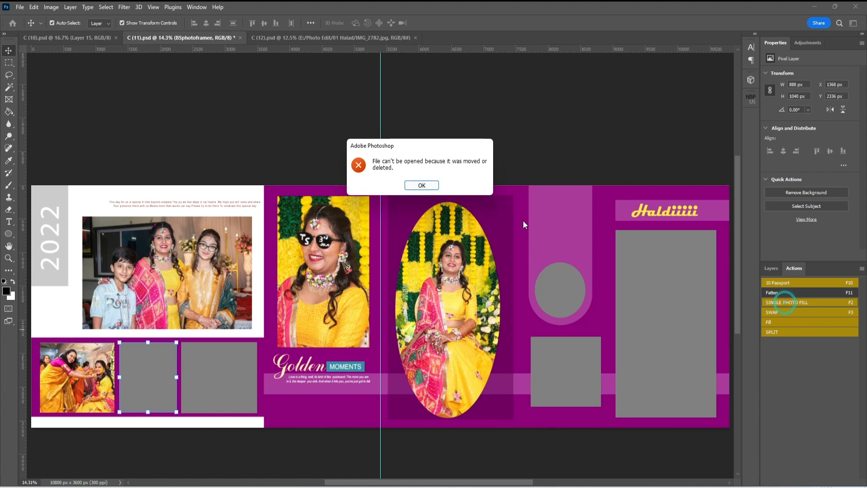
pyautogui.click(420, 184)
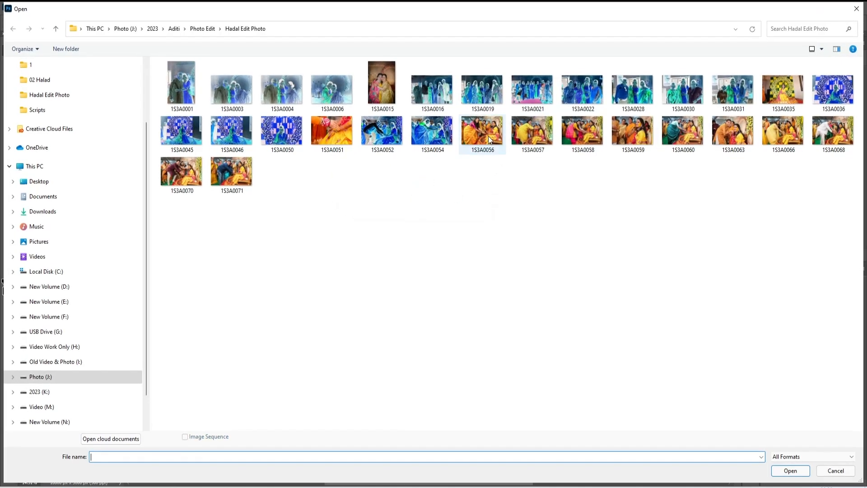
pyautogui.doubleClick(487, 136)
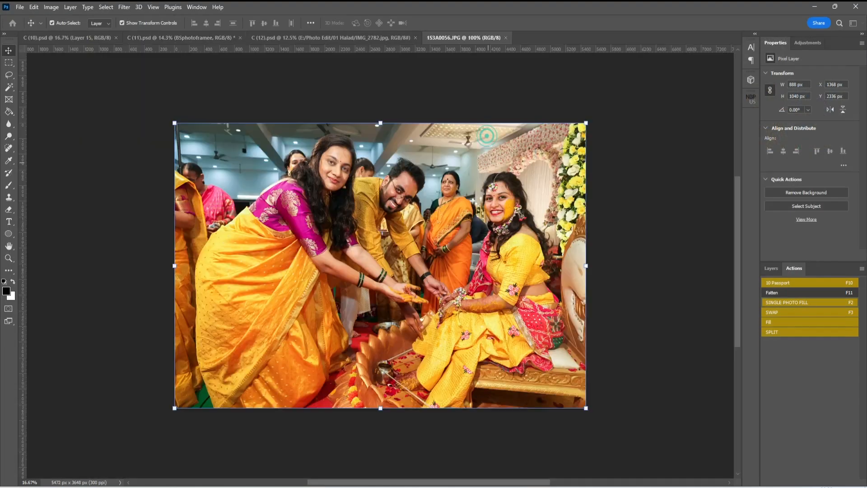
pyautogui.click(487, 125)
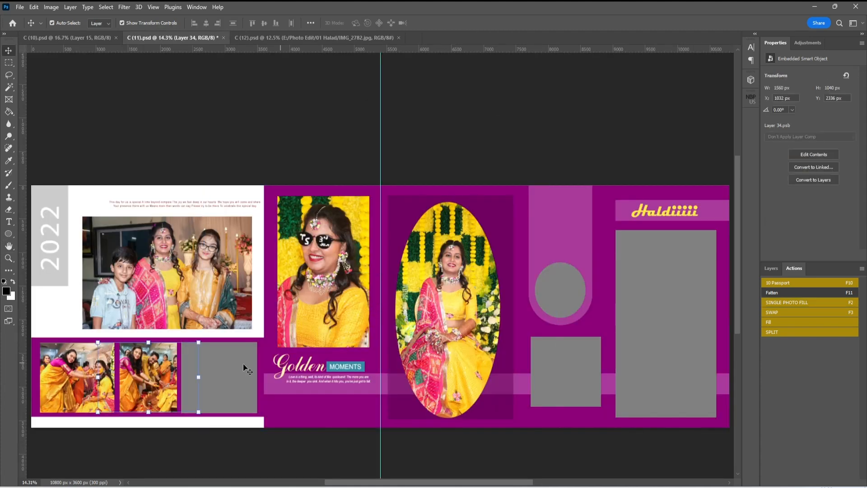
pyautogui.moveTo(158, 370); pyautogui.dragTo(165, 370)
# Run SINGLE PHOTO FILL on the third grey frame of the lower row with photo 1S3A0057, accepting JPEG quality 12
pyautogui.click(224, 381)
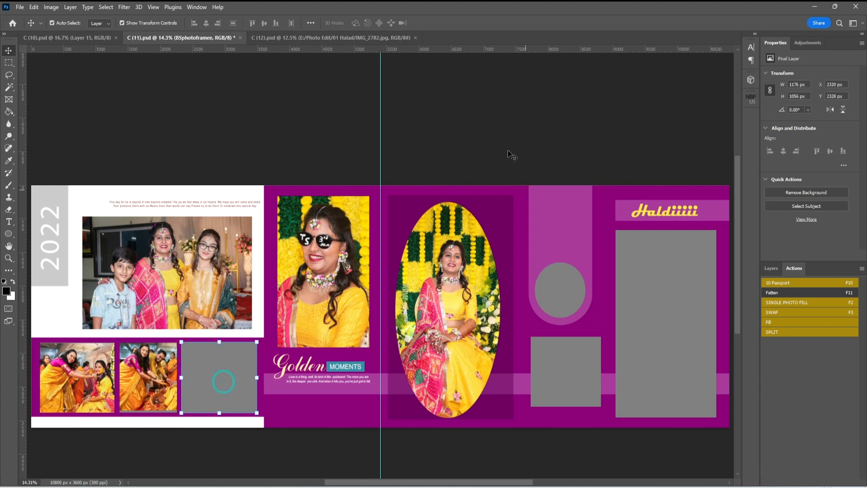
pyautogui.click(801, 302)
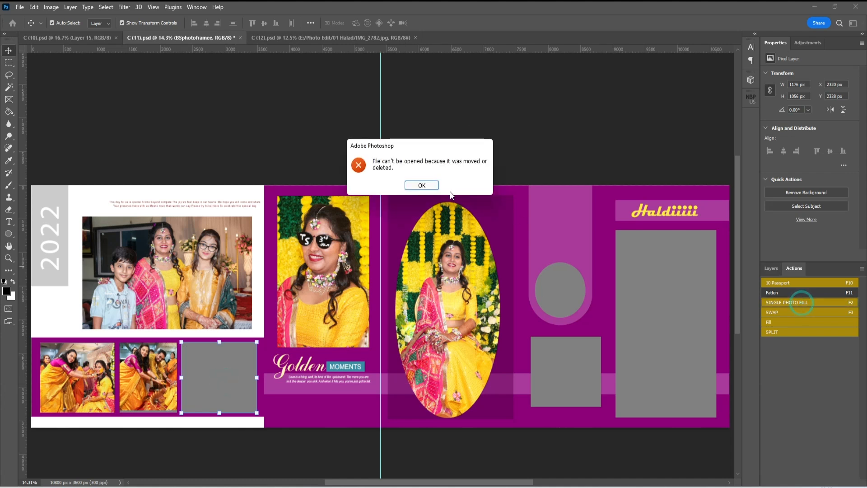
pyautogui.click(426, 186)
pyautogui.click(545, 131)
pyautogui.doubleClick(545, 130)
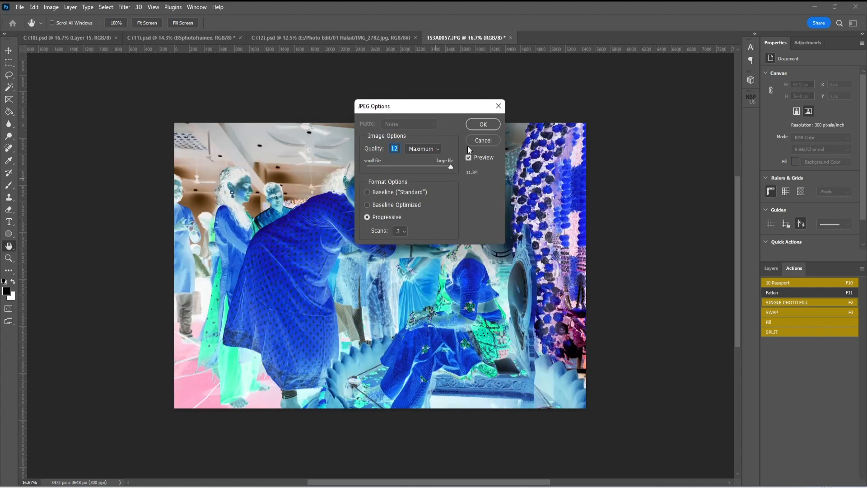
pyautogui.click(474, 127)
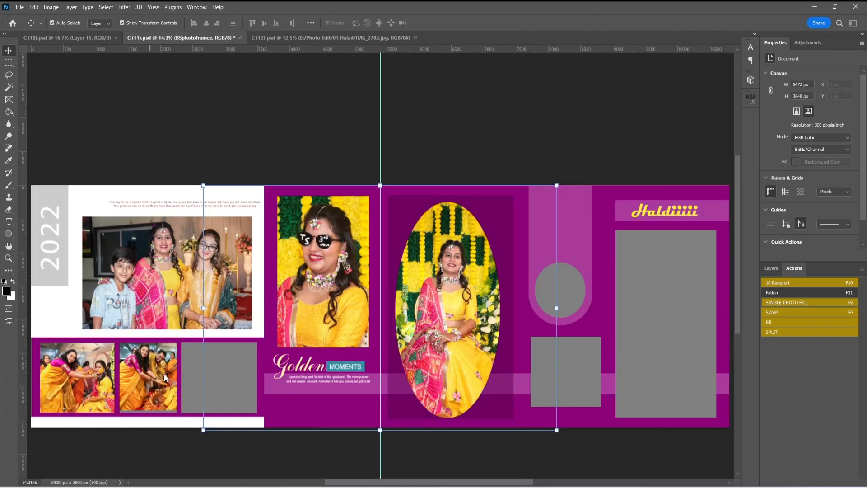
pyautogui.click(237, 396)
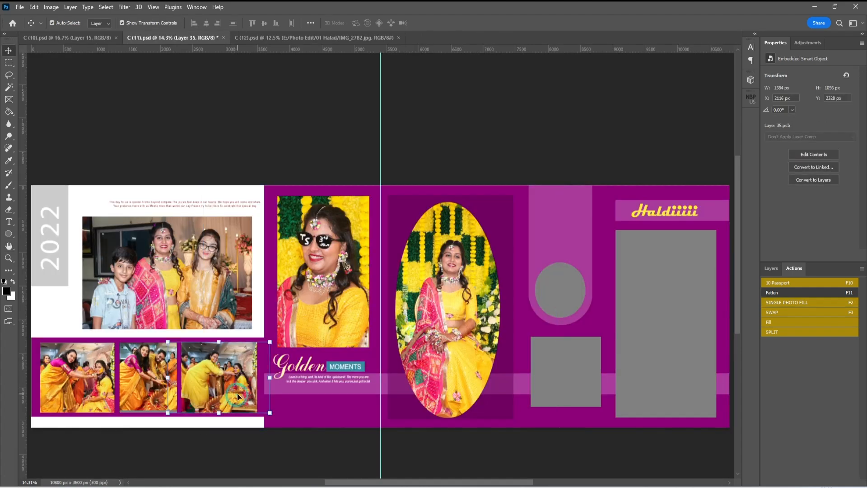
# Fill the grey circle beside the large oval with photo 1S3A0035 using SINGLE PHOTO FILL and check the result up close
pyautogui.click(565, 303)
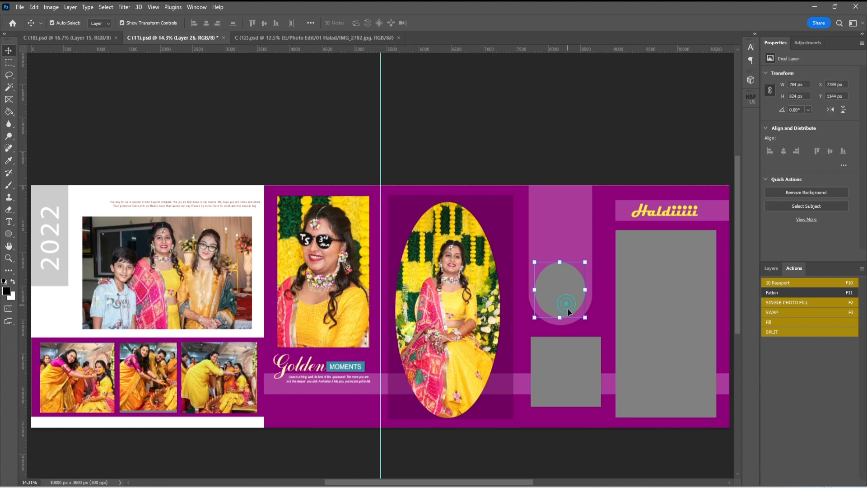
pyautogui.click(779, 303)
pyautogui.click(423, 183)
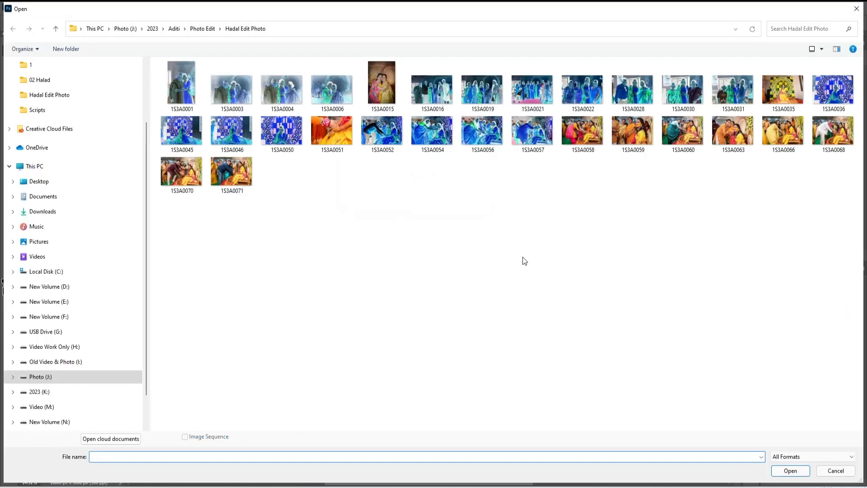
pyautogui.doubleClick(783, 90)
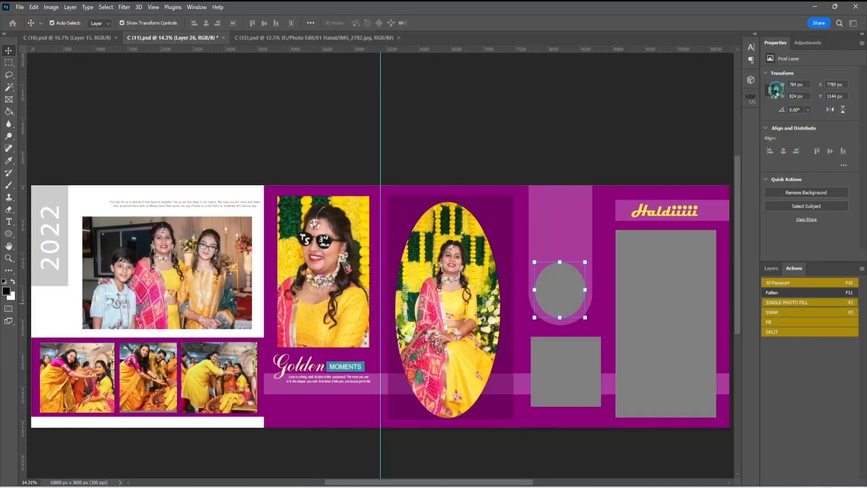
pyautogui.click(492, 125)
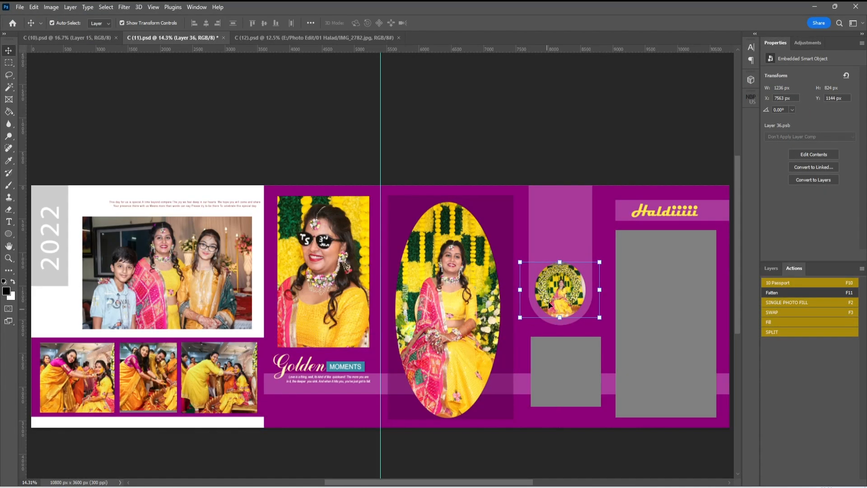
pyautogui.click(8, 258)
pyautogui.moveTo(572, 297); pyautogui.dragTo(481, 278)
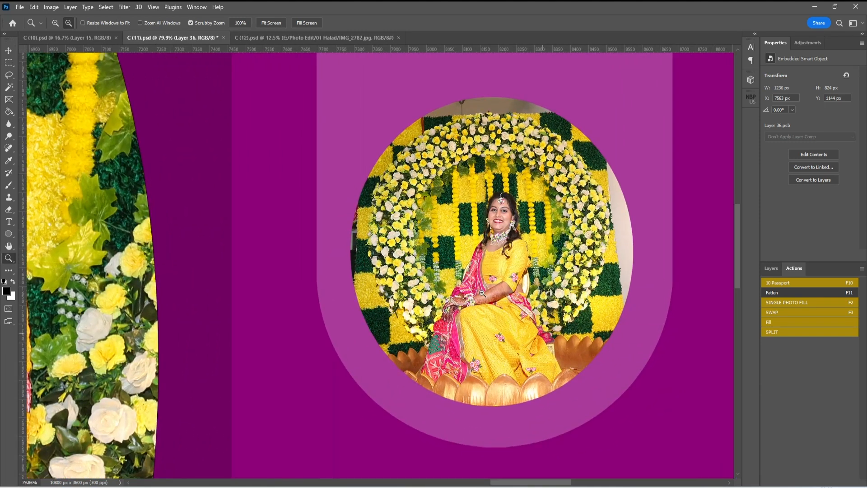
pyautogui.click(280, 22)
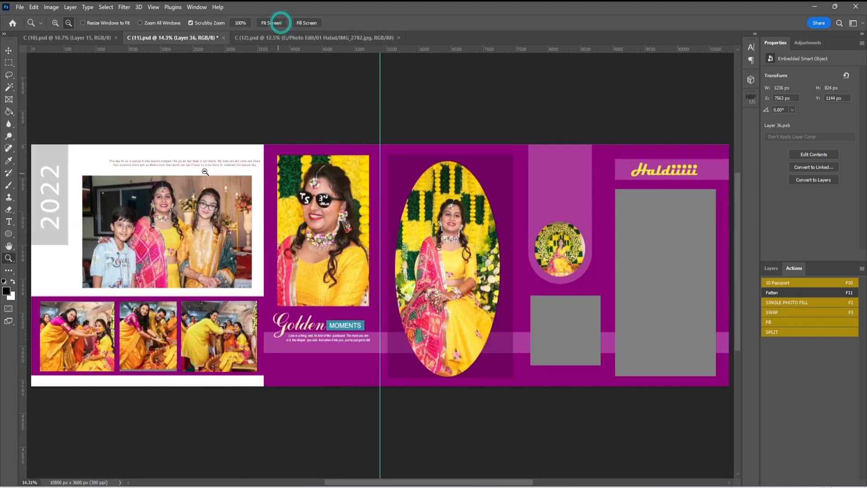
# Run SINGLE PHOTO FILL on the tall grey frame below the Haldiiiii title with photo 1S3A0059, accepting JPEG quality 12
pyautogui.click(9, 51)
pyautogui.click(680, 244)
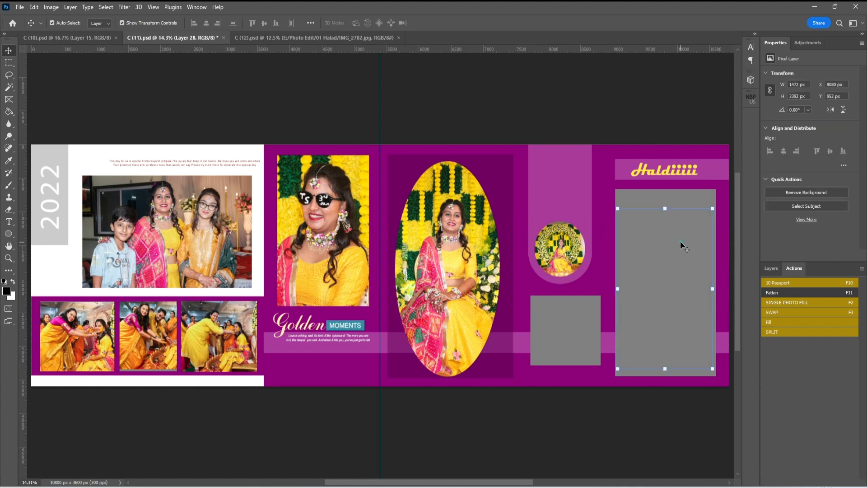
pyautogui.click(802, 304)
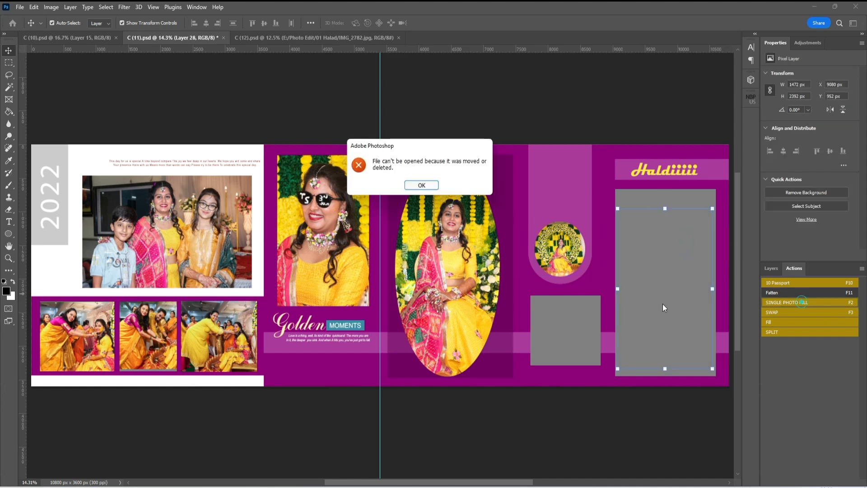
pyautogui.click(421, 185)
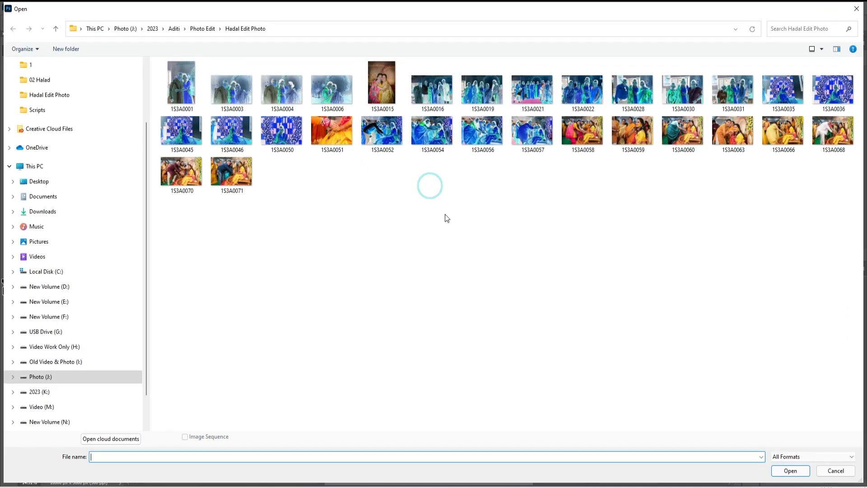
pyautogui.doubleClick(644, 132)
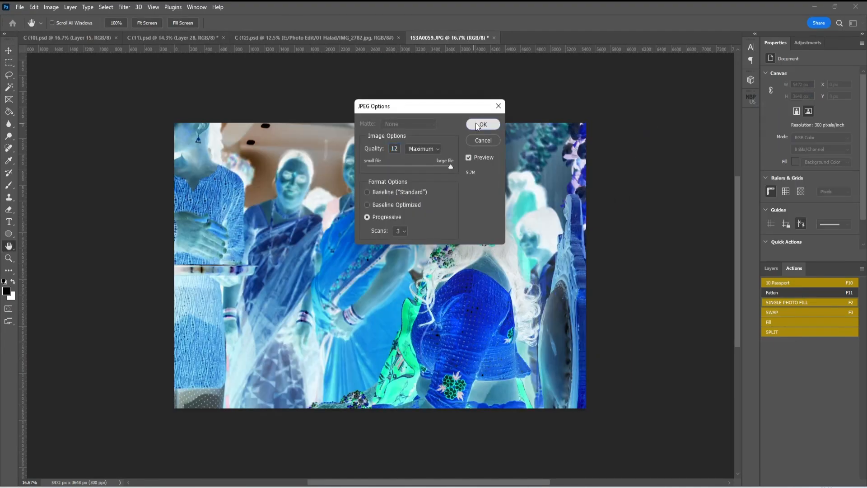
pyautogui.click(483, 124)
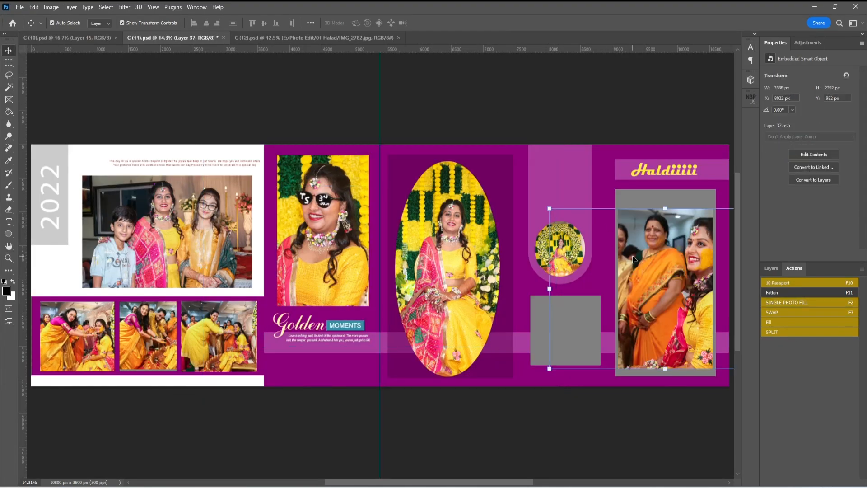
# Enlarge the photo below the Haldiiiii title to about 4410 × 2940 px and position the woman with haldi on her cheek inside the frame
pyautogui.moveTo(688, 264); pyautogui.dragTo(661, 251)
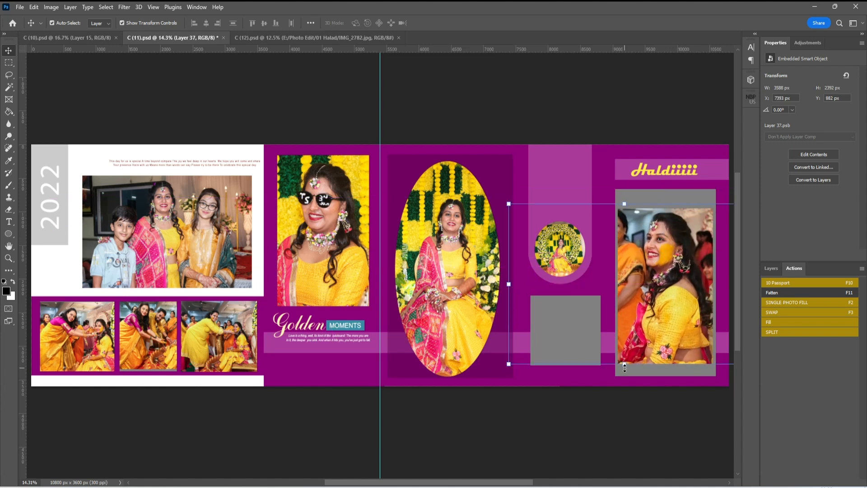
pyautogui.moveTo(624, 368); pyautogui.dragTo(622, 392)
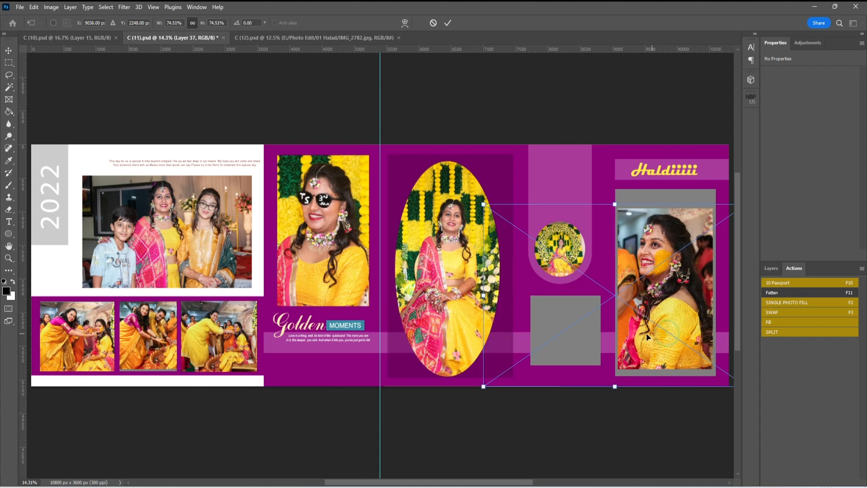
pyautogui.moveTo(484, 388); pyautogui.dragTo(462, 400)
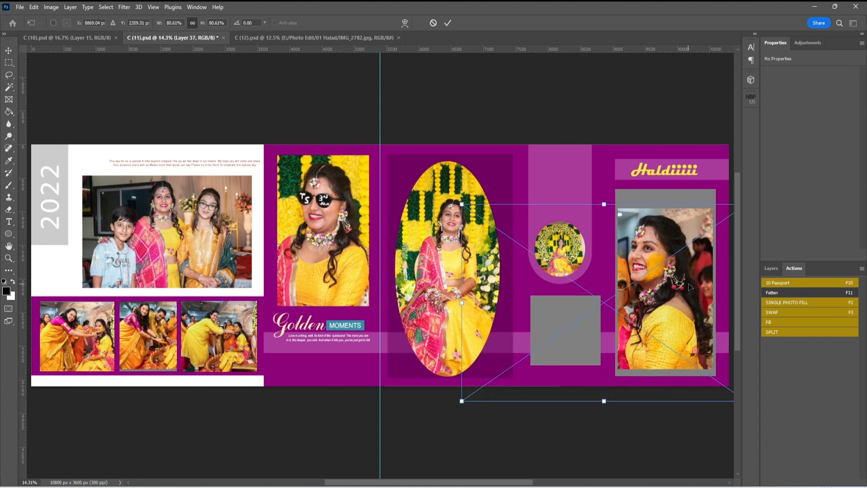
pyautogui.moveTo(687, 284); pyautogui.dragTo(690, 283)
pyautogui.press('Return')
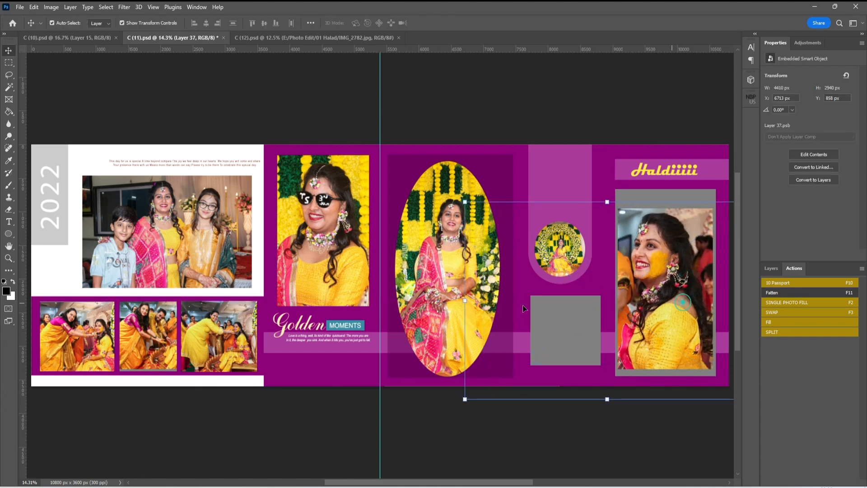
pyautogui.click(7, 259)
pyautogui.moveTo(650, 239); pyautogui.dragTo(650, 248)
pyautogui.moveTo(653, 306); pyautogui.dragTo(667, 320)
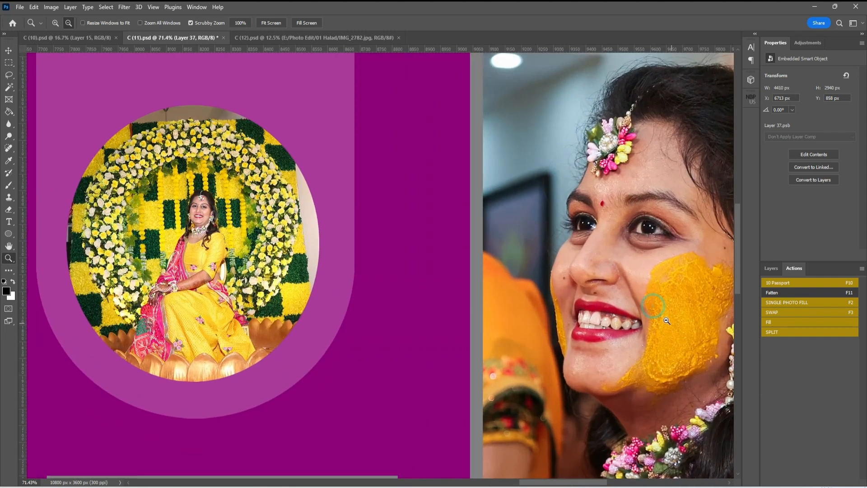
pyautogui.click(272, 23)
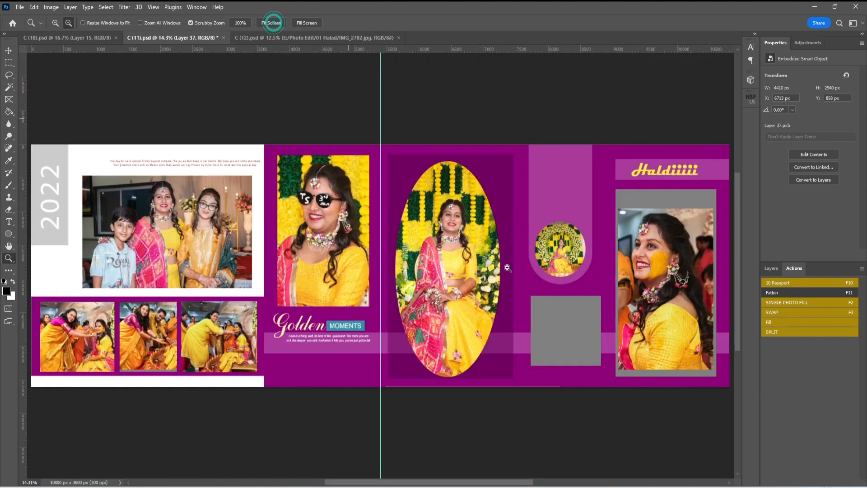
# Fill the grey square below the circular photo with photo 1S3A0051 using SINGLE PHOTO FILL, accepting JPEG quality 12
pyautogui.press('v')
pyautogui.click(563, 328)
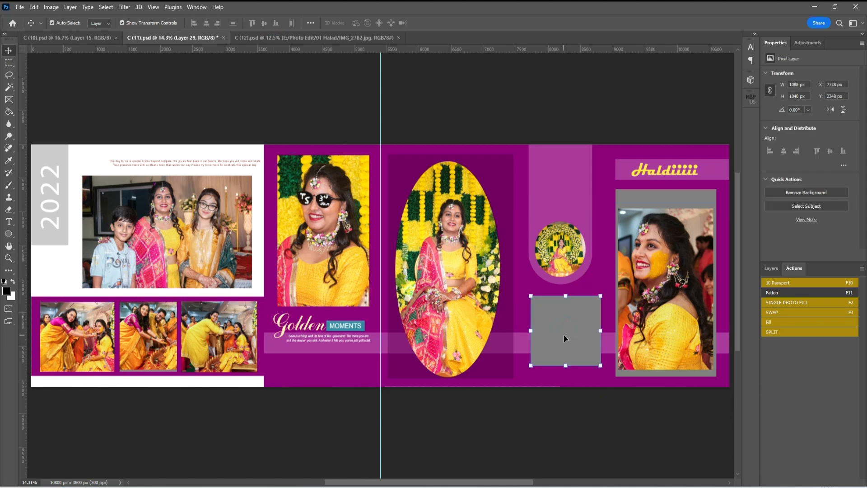
pyautogui.click(781, 302)
pyautogui.click(419, 184)
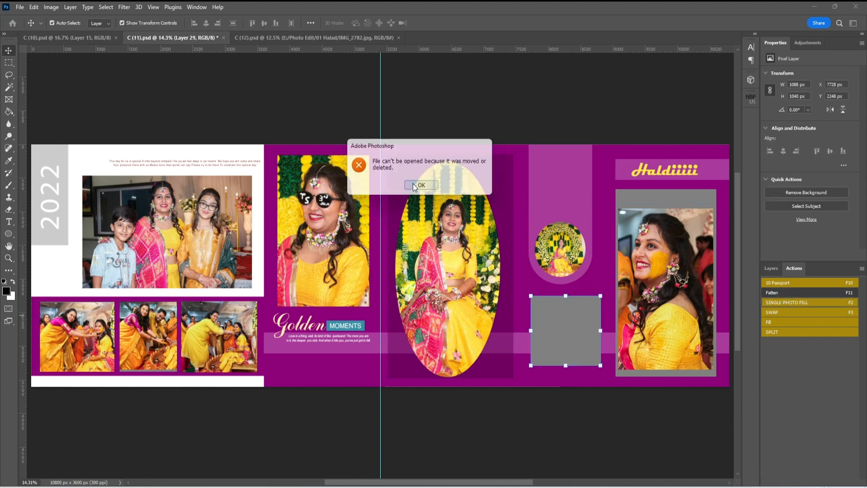
pyautogui.doubleClick(335, 129)
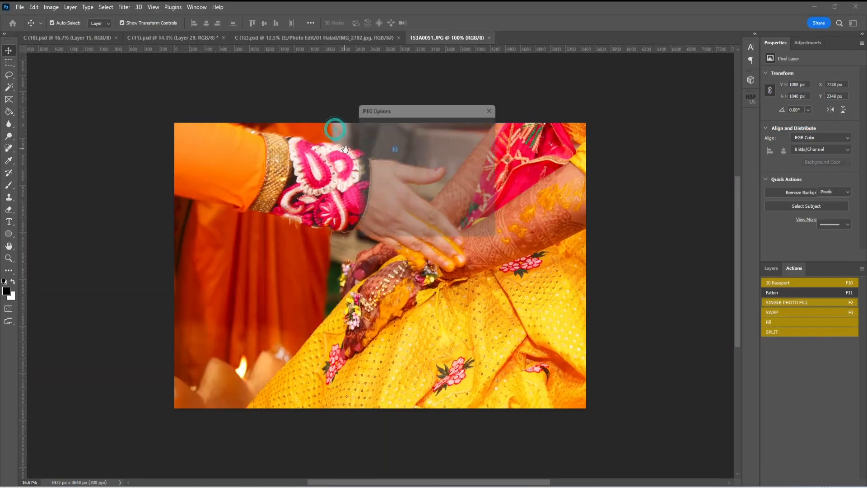
pyautogui.click(483, 125)
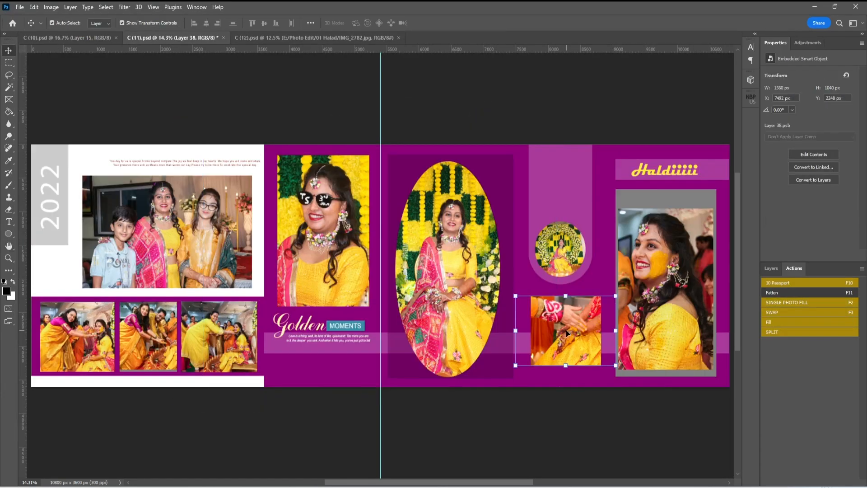
# Shift the hands photo in the square frame below the circle to X 7460 px and select the purple background layer
pyautogui.moveTo(566, 330); pyautogui.dragTo(586, 349)
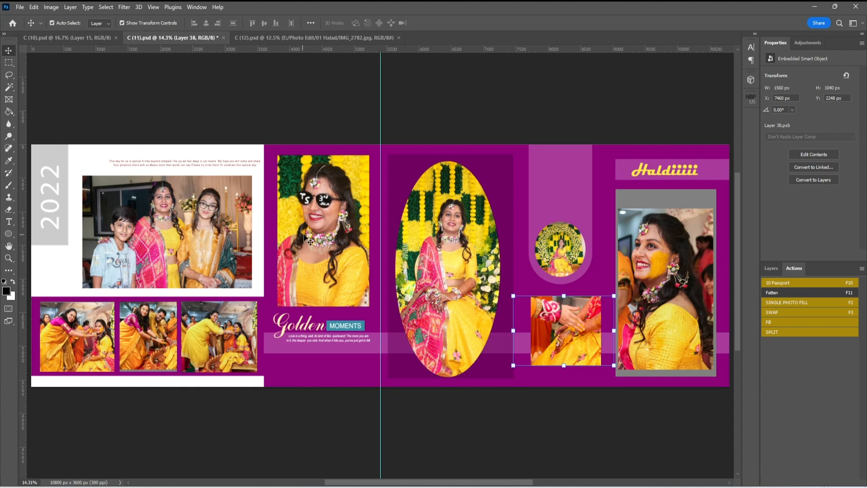
pyautogui.click(522, 185)
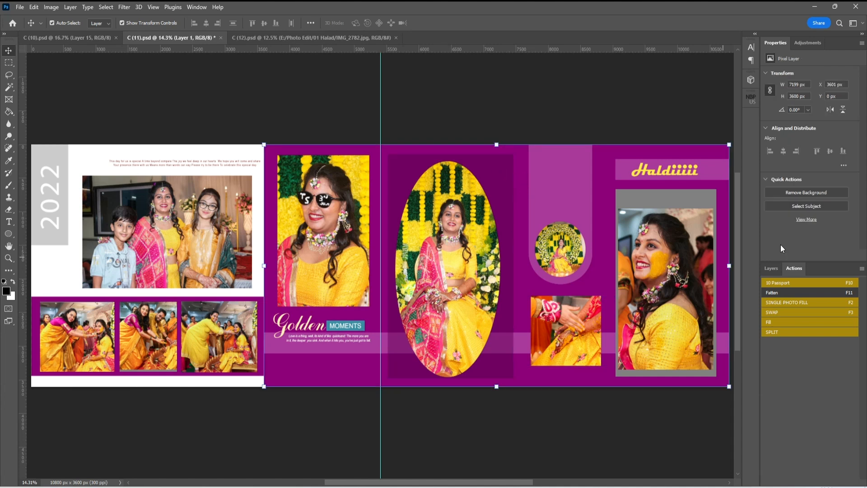
# Hide Layer 1, Layer 14, Layer 10, the Background, the Haldiiiii text, Layer 6 and Layer 6 copy
pyautogui.click(769, 269)
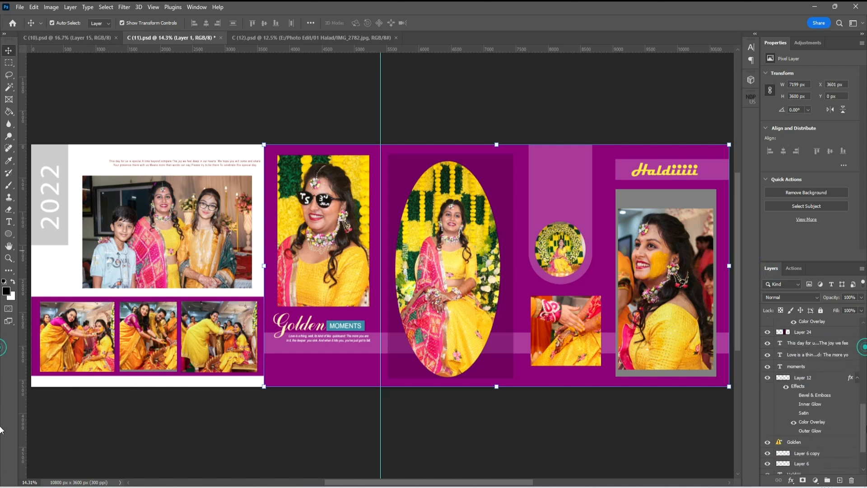
pyautogui.click(767, 449)
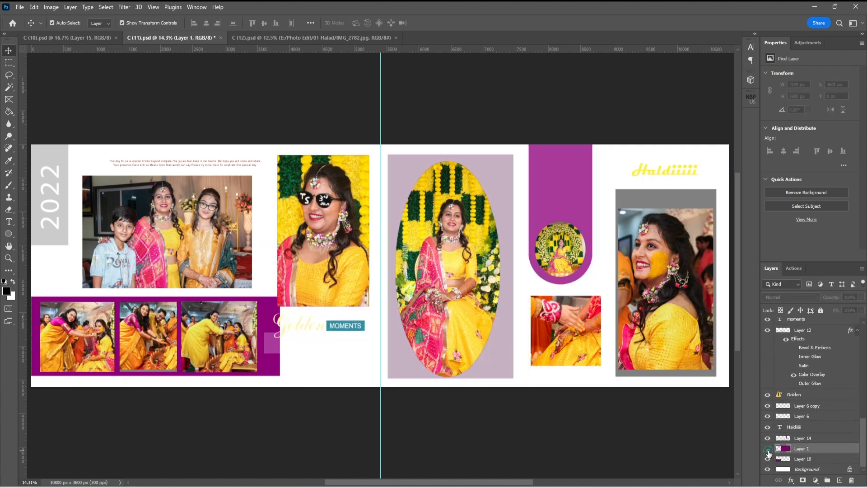
pyautogui.click(768, 438)
pyautogui.click(768, 459)
pyautogui.click(767, 469)
pyautogui.click(768, 428)
pyautogui.click(768, 416)
pyautogui.click(769, 406)
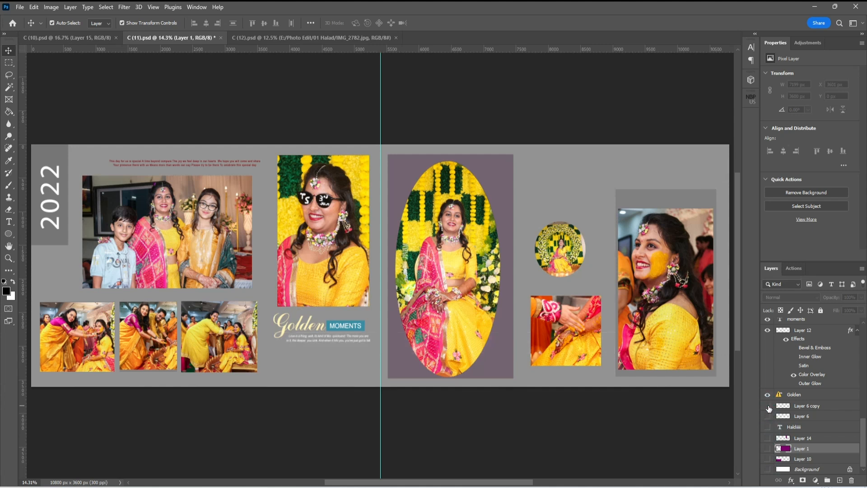
# Show the seven hidden layers from Layer 6 copy down to the Background again
pyautogui.click(768, 406)
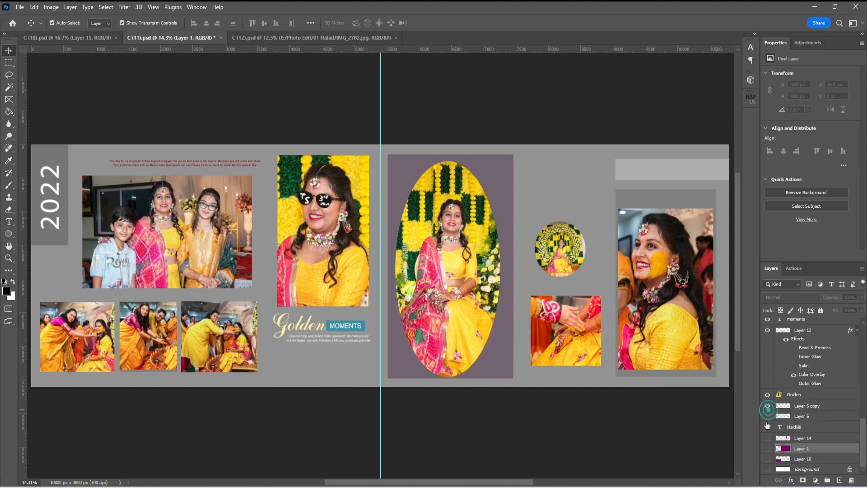
pyautogui.click(768, 416)
pyautogui.click(768, 426)
pyautogui.click(767, 448)
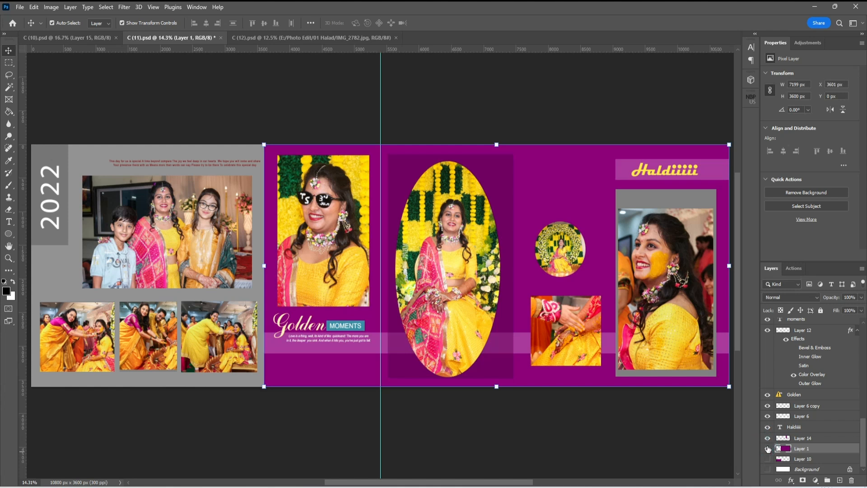
pyautogui.click(768, 438)
pyautogui.click(768, 459)
pyautogui.click(768, 469)
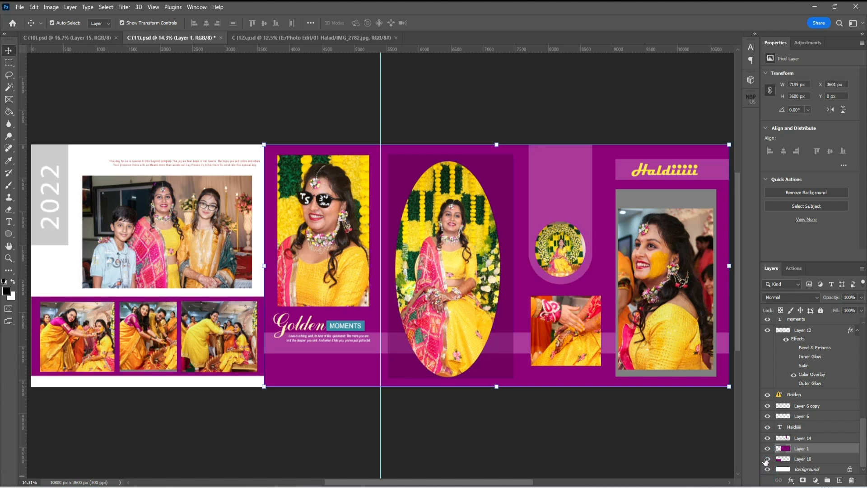
# Hide the Background and each layer above it up to and including Layer 6 copy
pyautogui.click(767, 469)
pyautogui.click(768, 459)
pyautogui.click(767, 449)
pyautogui.click(768, 438)
pyautogui.click(768, 427)
pyautogui.click(768, 416)
pyautogui.click(768, 405)
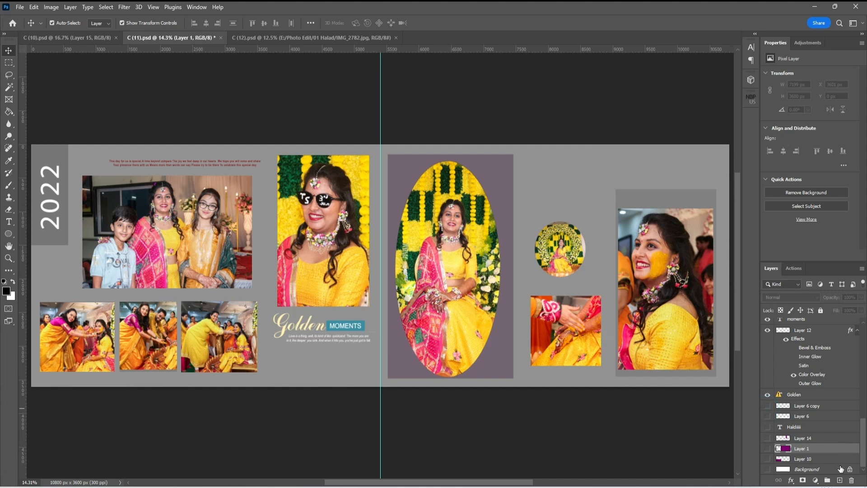
# Convert the Background into a regular layer named Layer 0 and move it above the Golden text layer
pyautogui.click(829, 472)
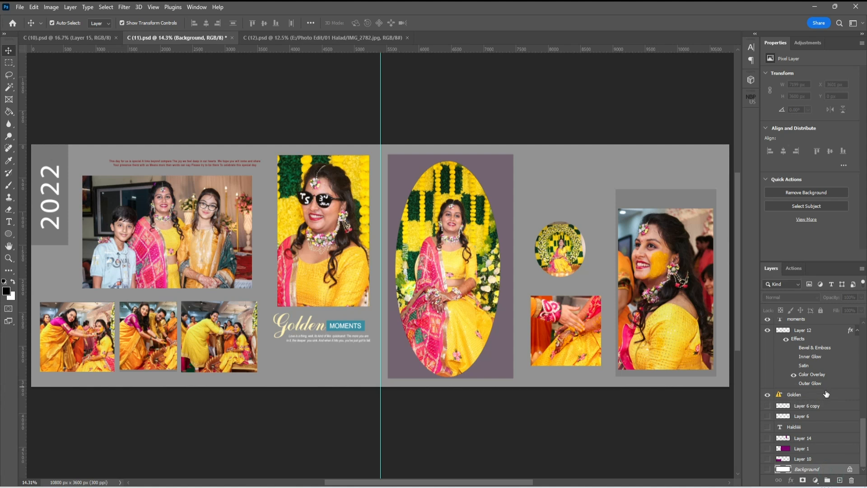
pyautogui.doubleClick(839, 472)
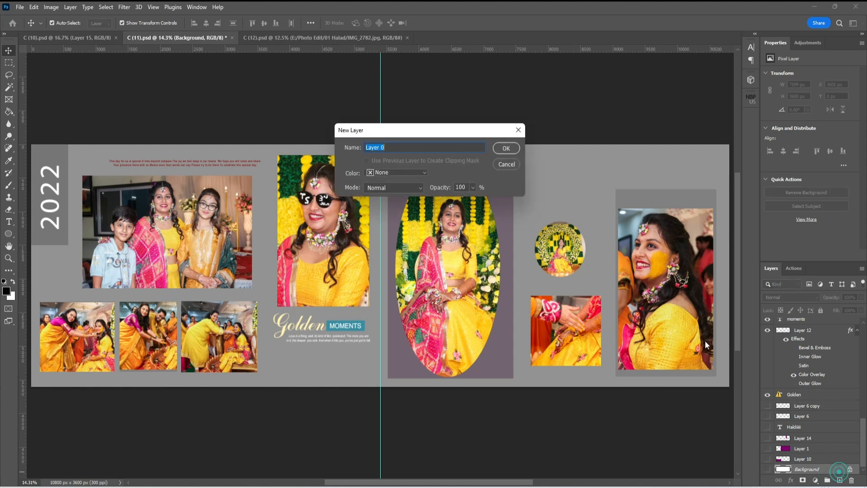
pyautogui.click(505, 148)
pyautogui.moveTo(827, 472); pyautogui.dragTo(824, 392)
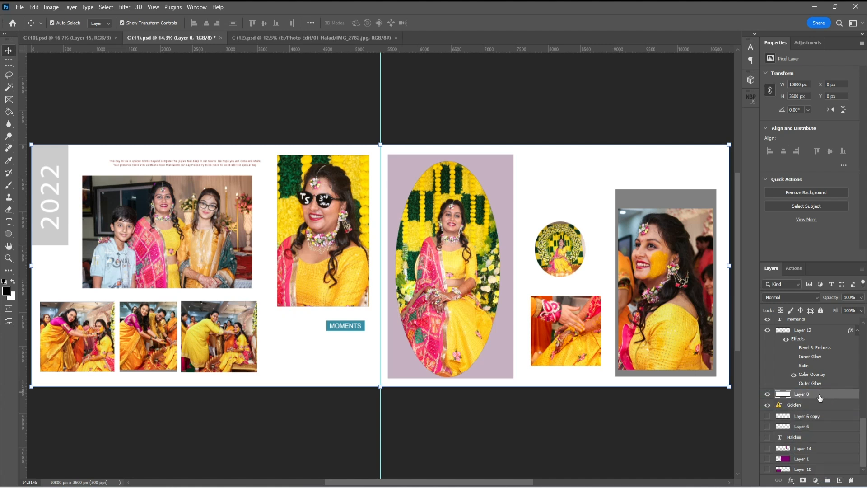
# Sample the bright yellow of the marigold flowers in the sunglasses portrait as the foreground colour and fit the spread in view
pyautogui.doubleClick(786, 396)
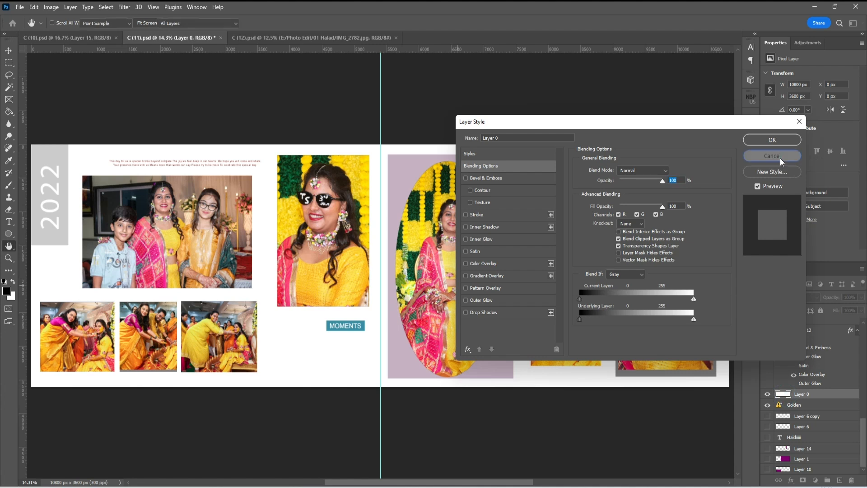
pyautogui.click(779, 159)
pyautogui.click(9, 257)
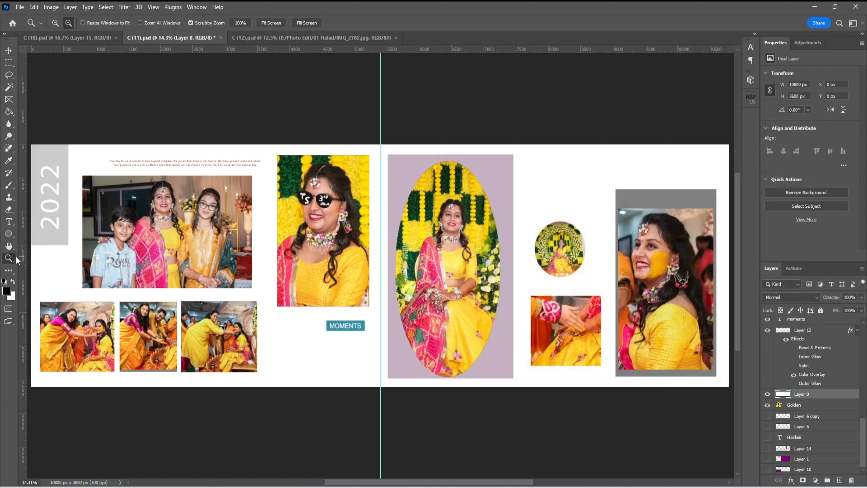
pyautogui.moveTo(332, 221); pyautogui.dragTo(380, 264)
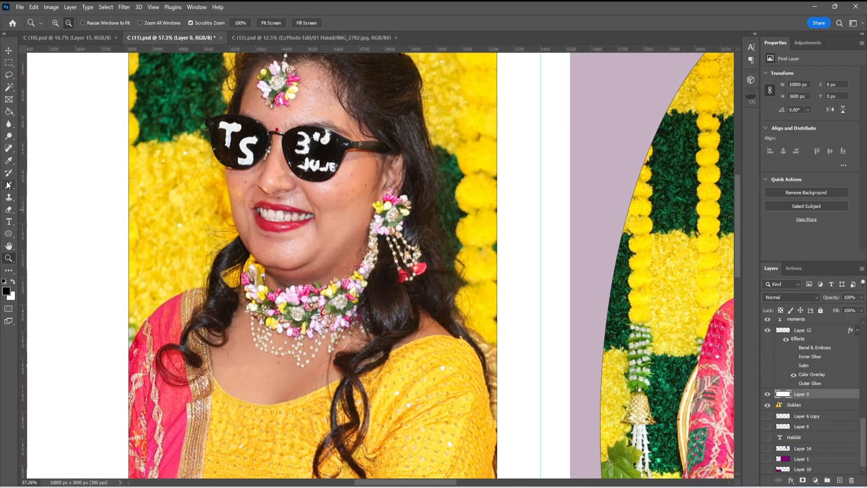
pyautogui.click(9, 160)
pyautogui.click(475, 197)
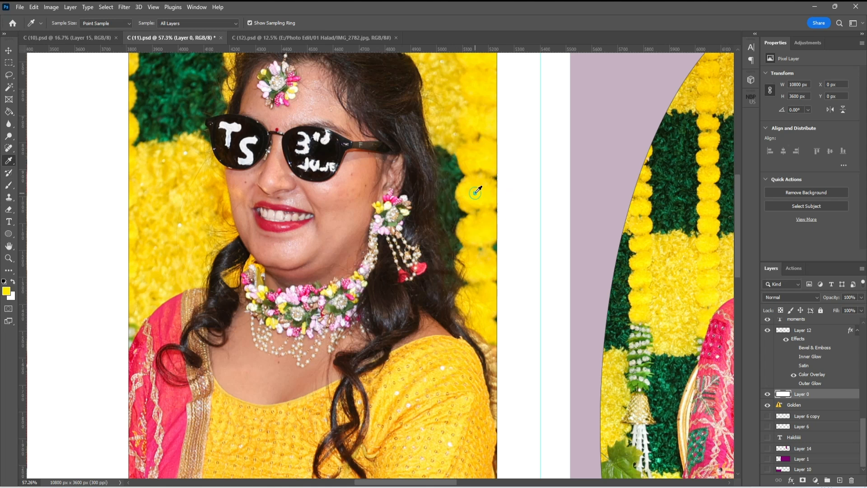
pyautogui.click(9, 258)
pyautogui.click(271, 23)
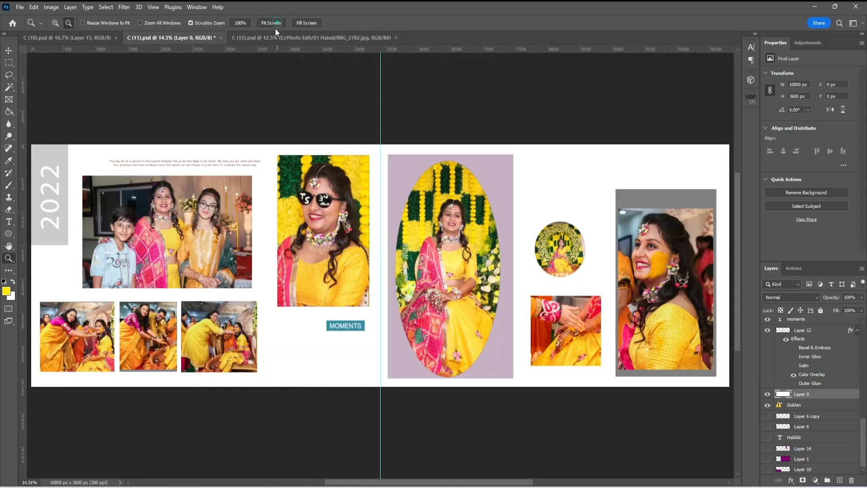
# Set up the Gradient tool with the yellow-to-white preset from the Basics group, keeping the sampled foreground colour
pyautogui.click(8, 111)
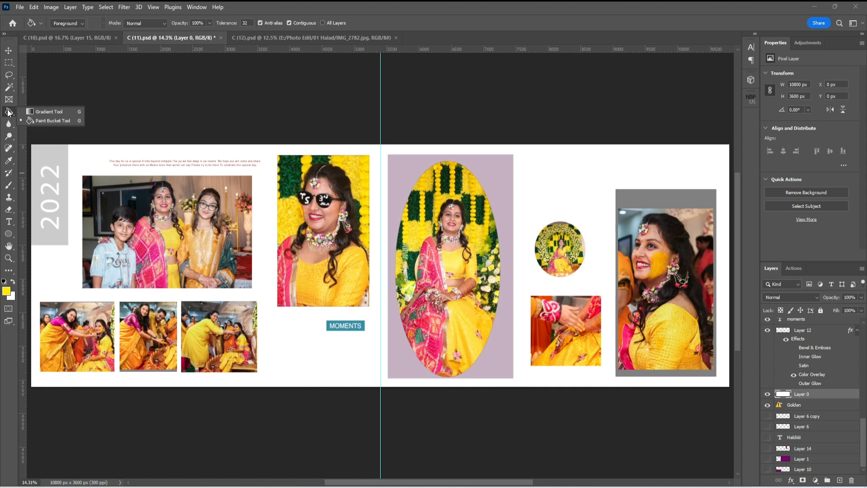
pyautogui.click(48, 111)
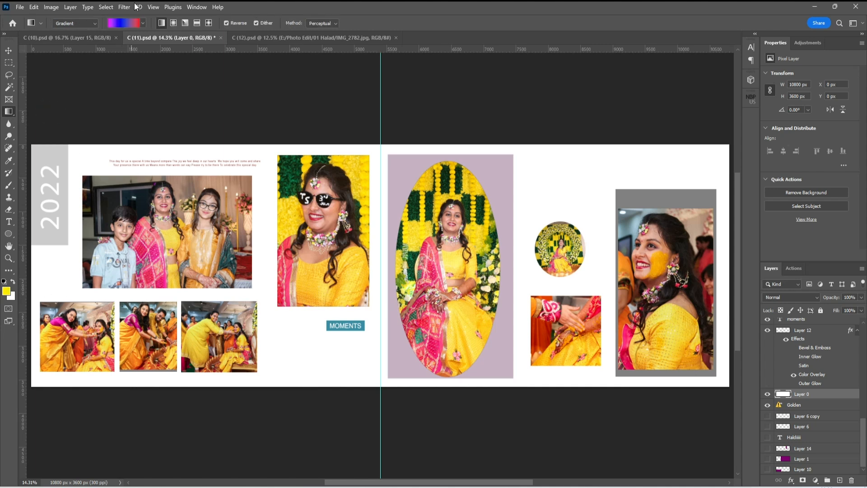
pyautogui.click(6, 291)
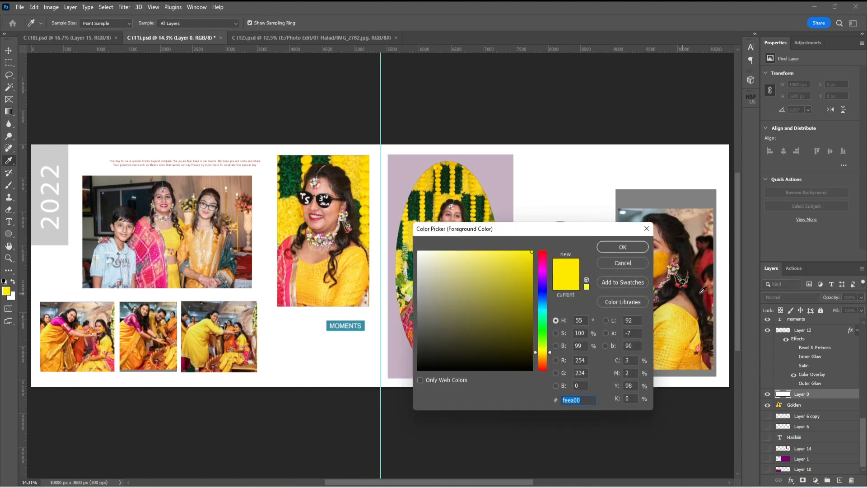
pyautogui.click(632, 263)
pyautogui.click(131, 23)
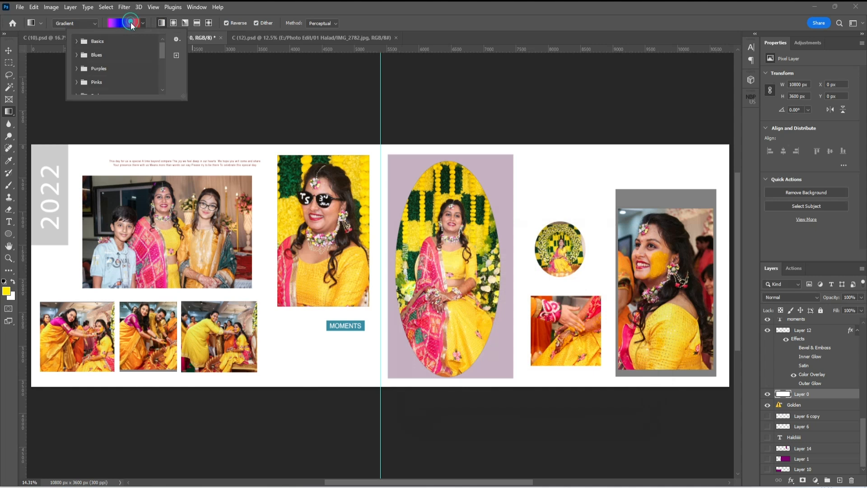
pyautogui.click(76, 41)
pyautogui.doubleClick(84, 56)
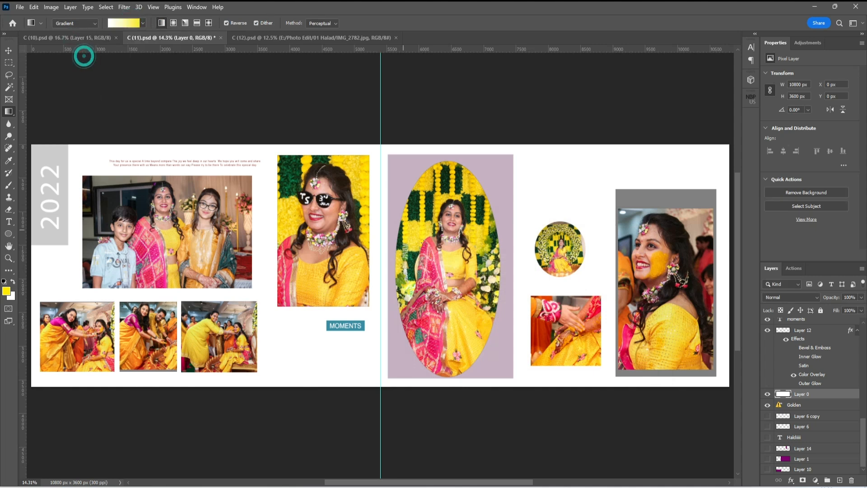
pyautogui.click(125, 23)
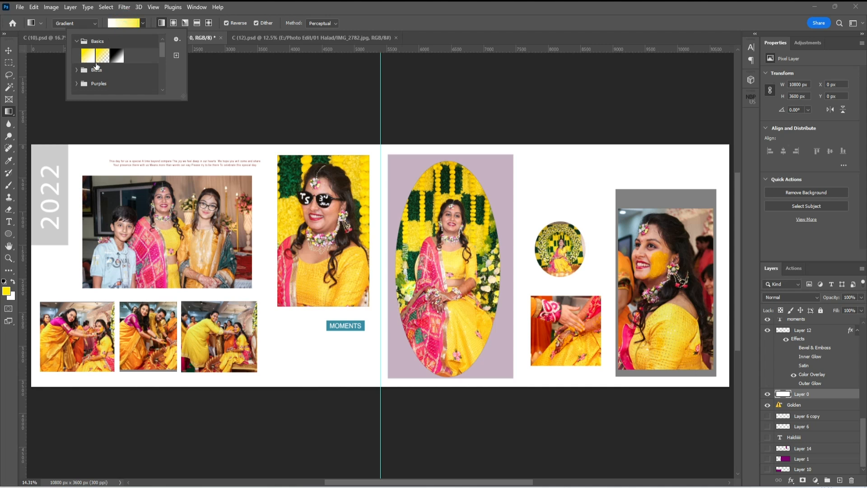
pyautogui.click(131, 23)
pyautogui.click(130, 22)
pyautogui.doubleClick(87, 55)
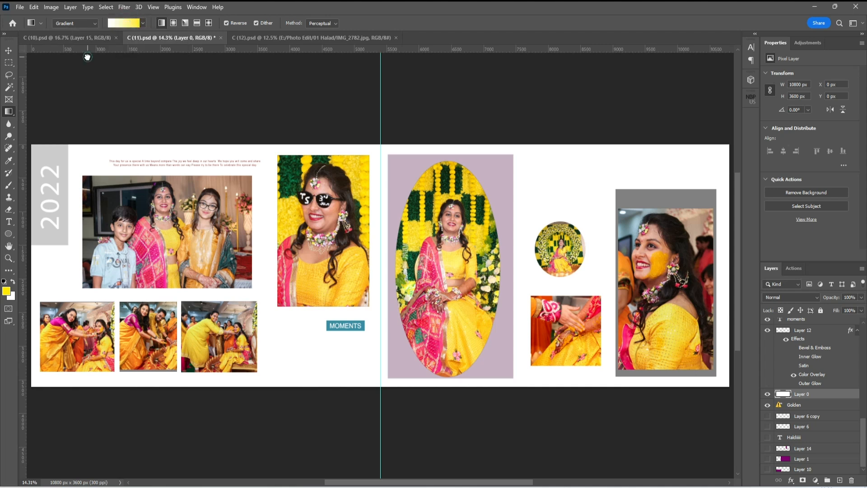
# Draw a white-to-yellow linear gradient fill across the spread, trying several directions and ending with a short diagonal at about -28° and 3% scale
pyautogui.moveTo(91, 167); pyautogui.dragTo(560, 290)
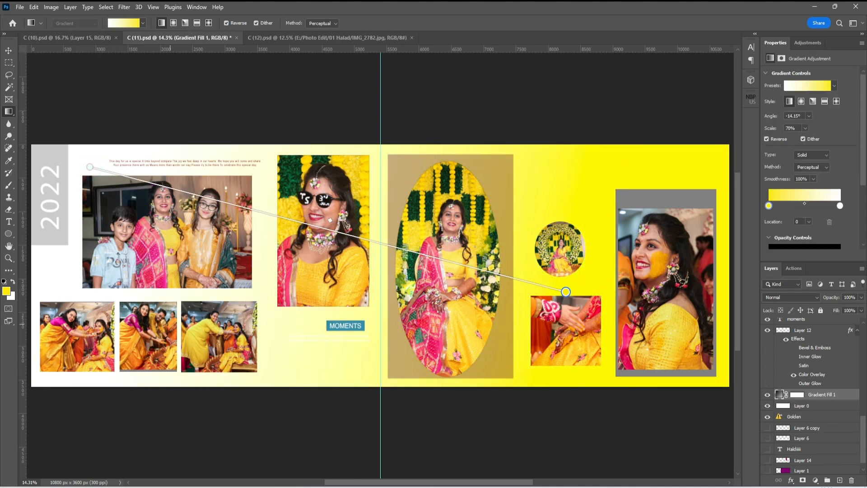
pyautogui.moveTo(554, 171); pyautogui.dragTo(100, 354)
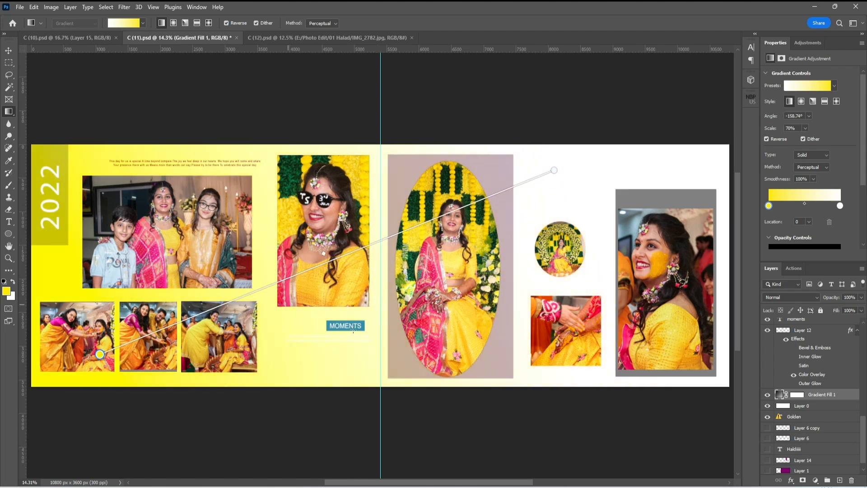
pyautogui.moveTo(218, 235); pyautogui.dragTo(471, 242)
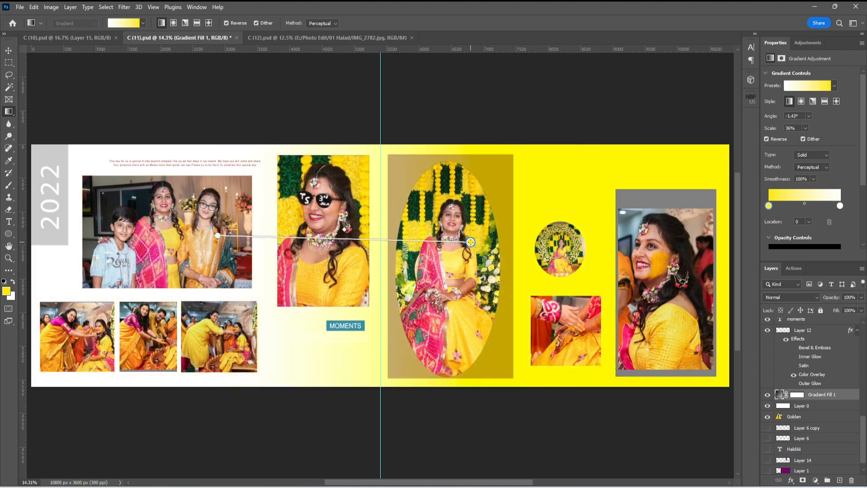
pyautogui.moveTo(127, 163); pyautogui.dragTo(660, 320)
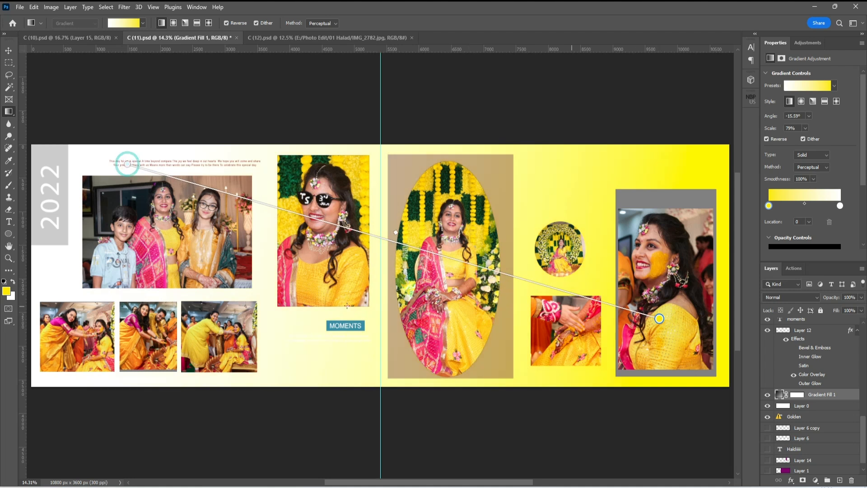
pyautogui.moveTo(118, 342); pyautogui.dragTo(600, 177)
pyautogui.moveTo(302, 240); pyautogui.dragTo(318, 249)
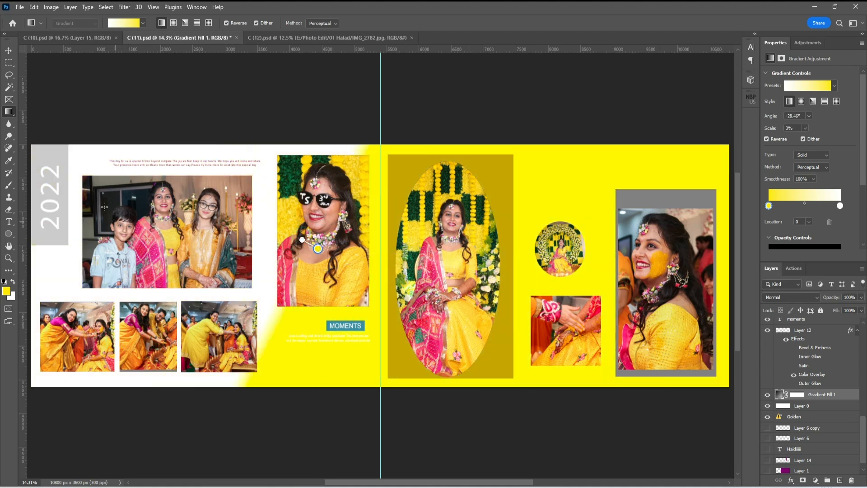
# Try several Blues presets on the C (11) background gradient fill, settling on the bright blue to violet one
pyautogui.click(122, 27)
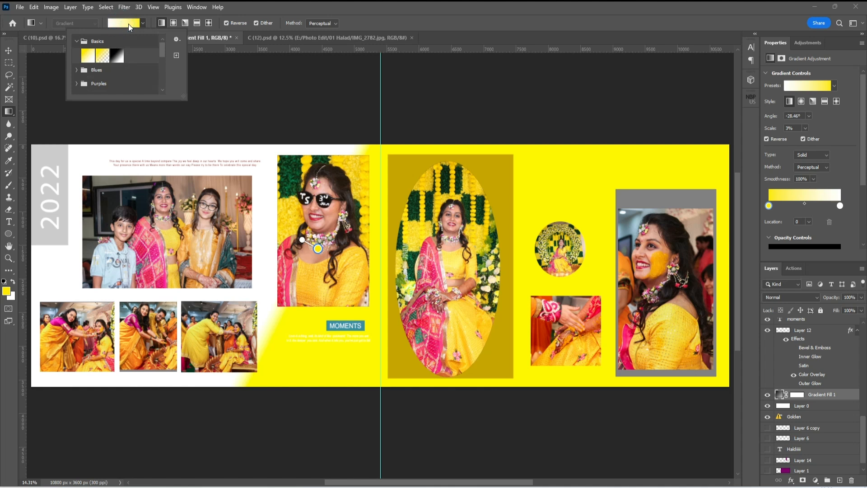
pyautogui.click(145, 25)
pyautogui.click(144, 24)
pyautogui.click(75, 70)
pyautogui.click(116, 84)
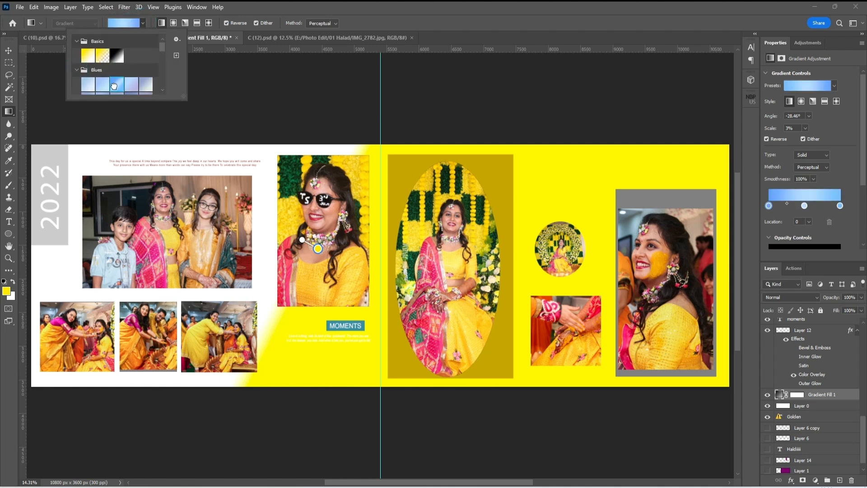
pyautogui.click(145, 87)
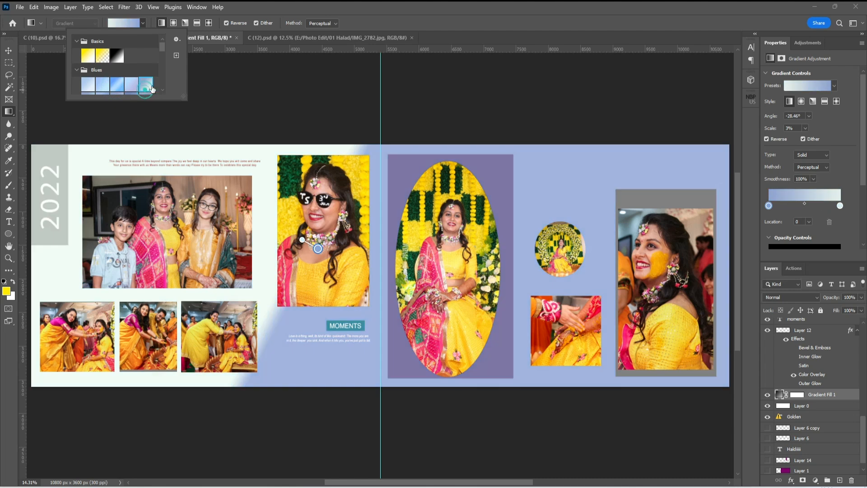
pyautogui.scroll(-3, 166, 46)
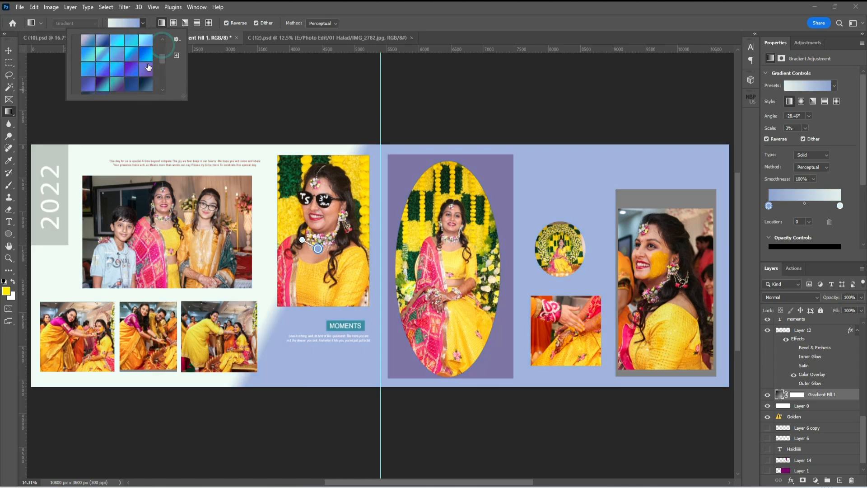
pyautogui.click(133, 69)
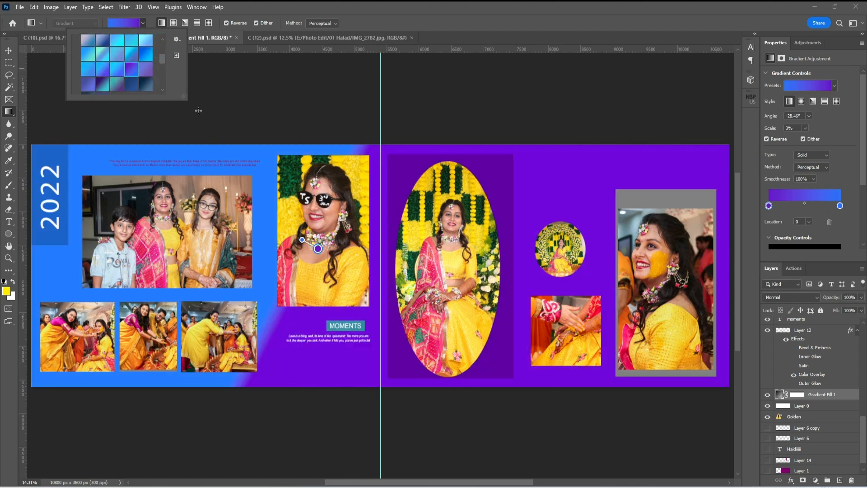
pyautogui.click(102, 83)
pyautogui.click(114, 82)
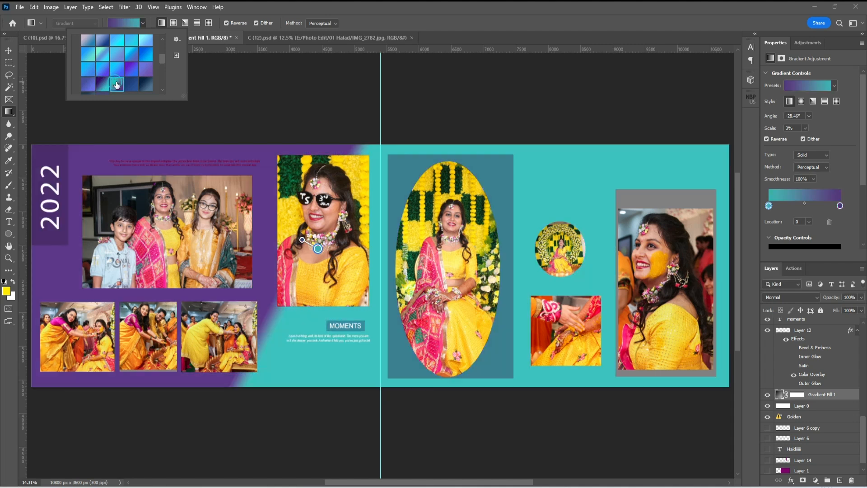
pyautogui.click(132, 68)
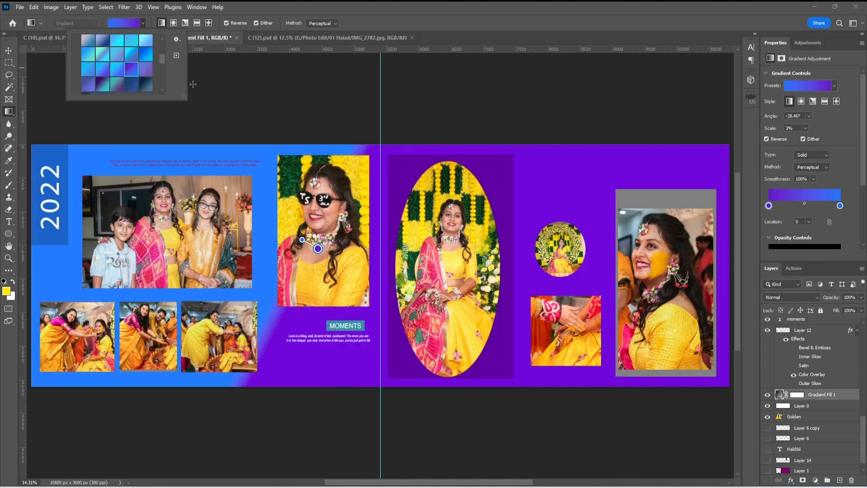
pyautogui.click(247, 81)
pyautogui.press('v')
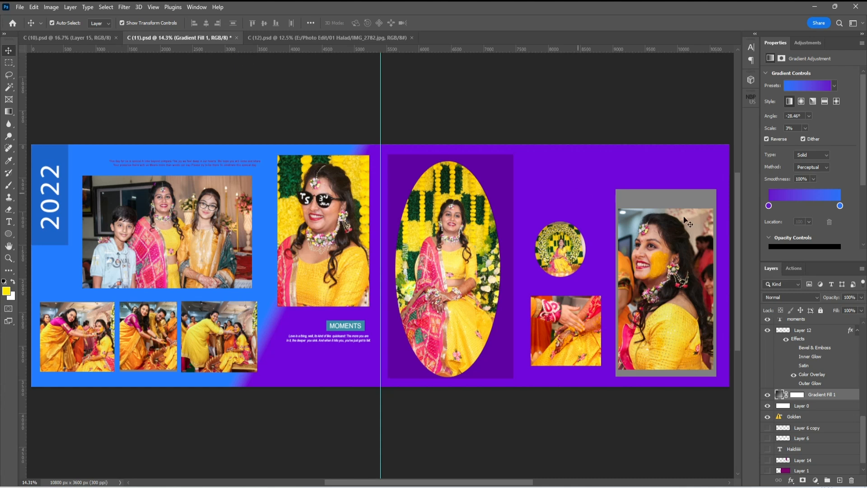
# Switch to the C (12) spread and fill the large frame below "Shubh Avshar" with photo 1S3A0015 using the SINGLE PHOTO FILL action, positioning it in the frame
pyautogui.click(794, 268)
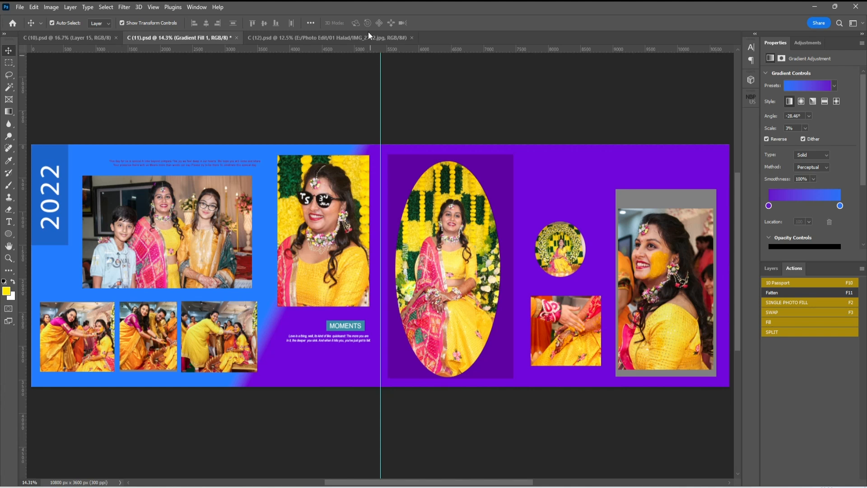
pyautogui.click(356, 39)
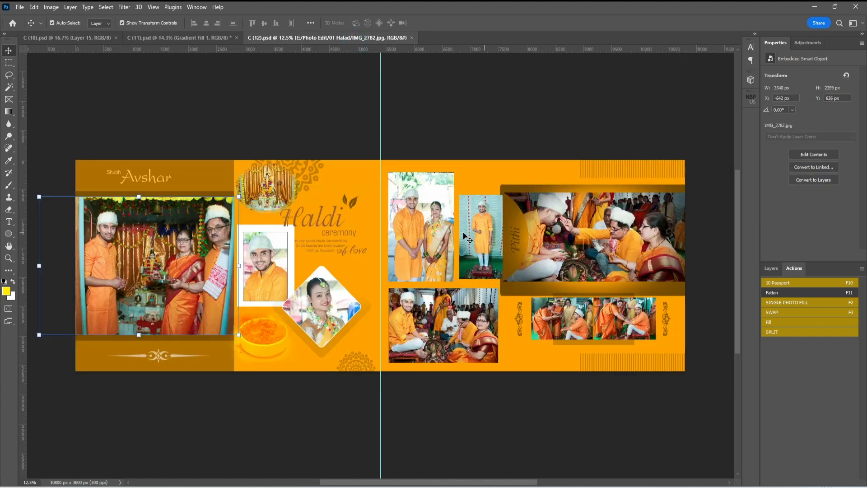
pyautogui.click(773, 268)
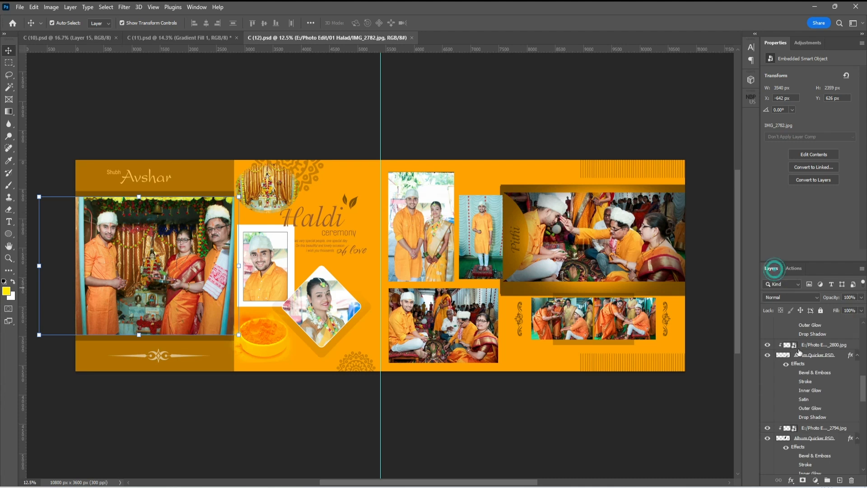
pyautogui.click(794, 268)
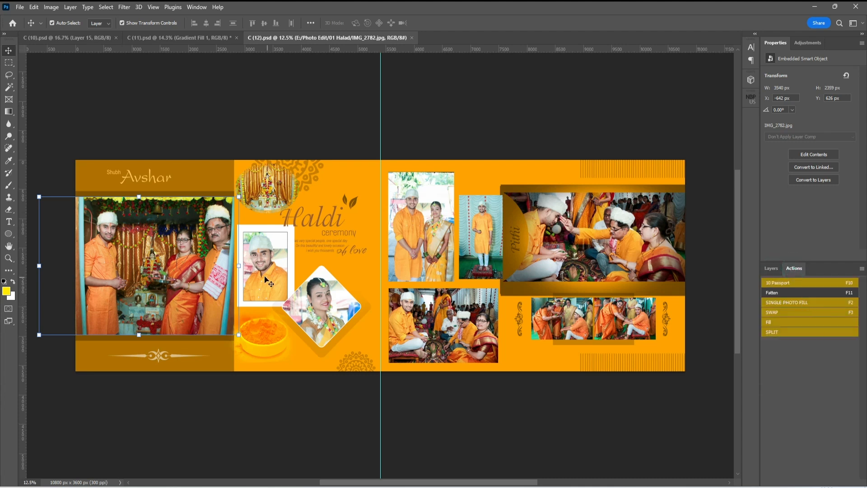
pyautogui.click(813, 302)
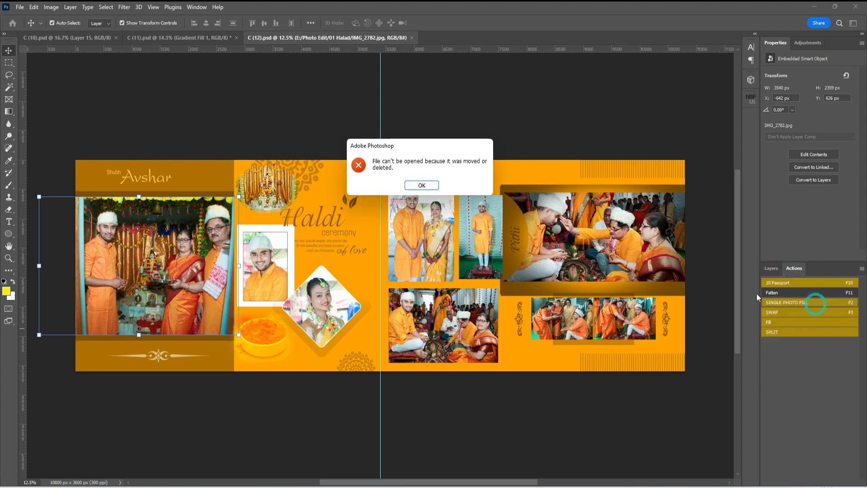
pyautogui.click(421, 186)
pyautogui.click(387, 85)
pyautogui.doubleClick(387, 86)
pyautogui.click(490, 129)
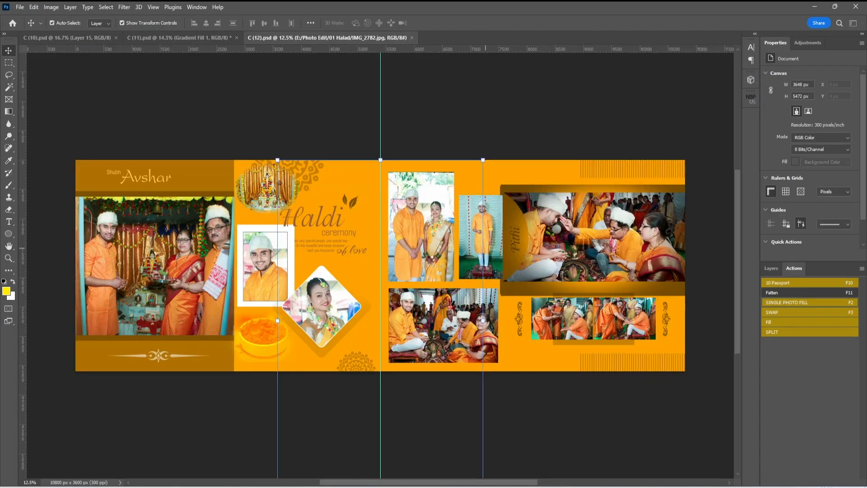
pyautogui.moveTo(156, 259); pyautogui.dragTo(176, 263)
# Replace the photo in the white rectangular frame with 1S3A0046 using the SINGLE PHOTO FILL action and reposition it inside the frame
pyautogui.click(267, 263)
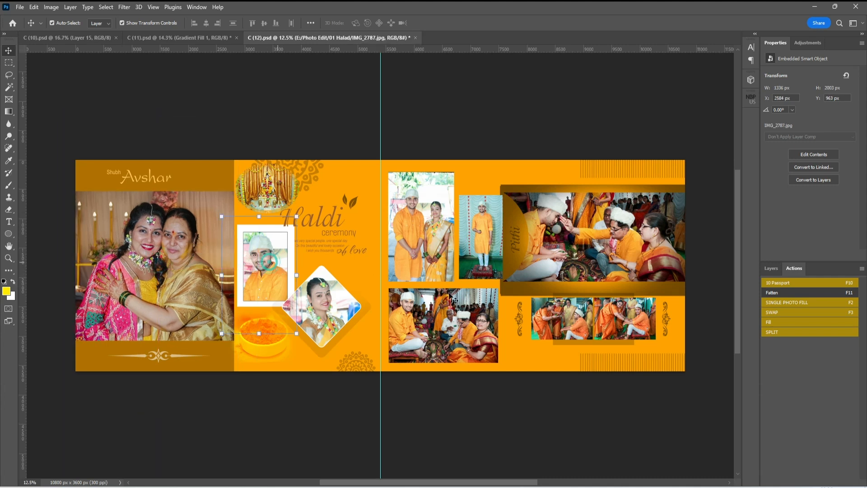
pyautogui.click(780, 305)
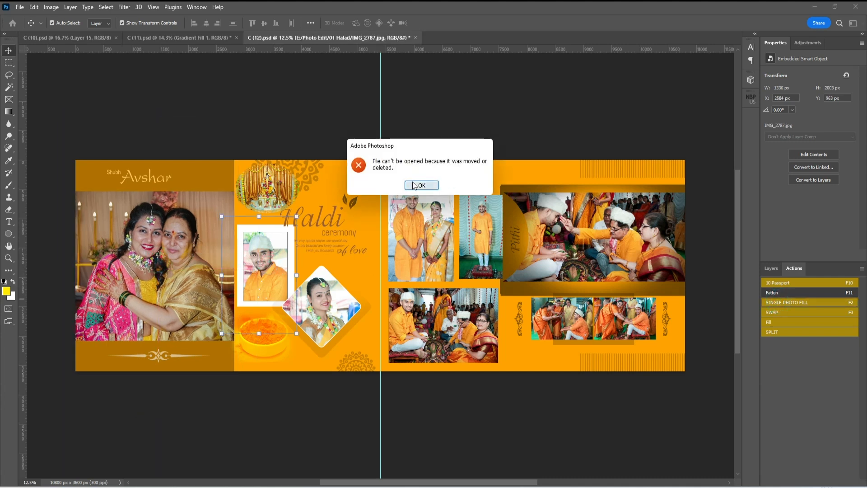
pyautogui.click(415, 184)
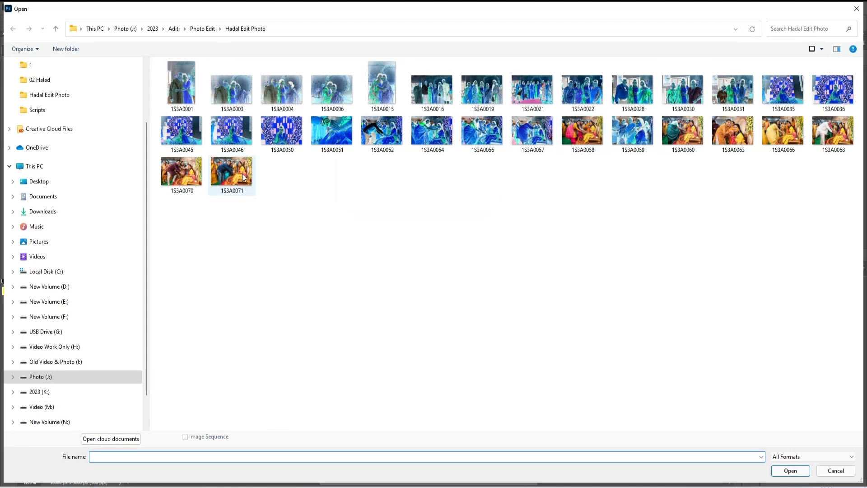
pyautogui.doubleClick(225, 136)
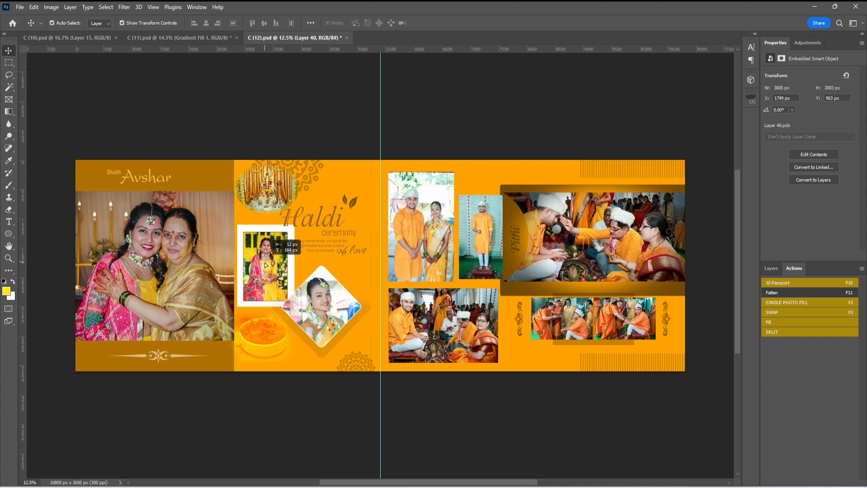
# Fill the diamond frame with photo 1S3A0050 using the SINGLE PHOTO FILL action and enlarge the photo slightly within the frame
pyautogui.click(319, 310)
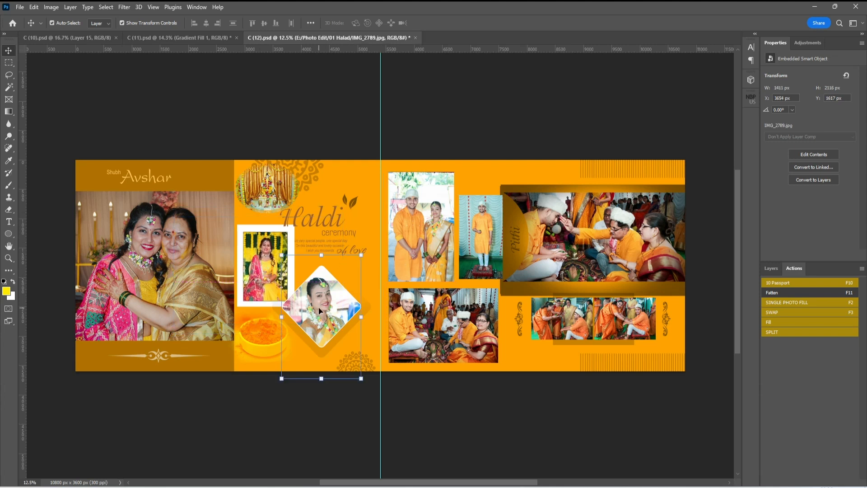
pyautogui.click(804, 303)
pyautogui.click(423, 186)
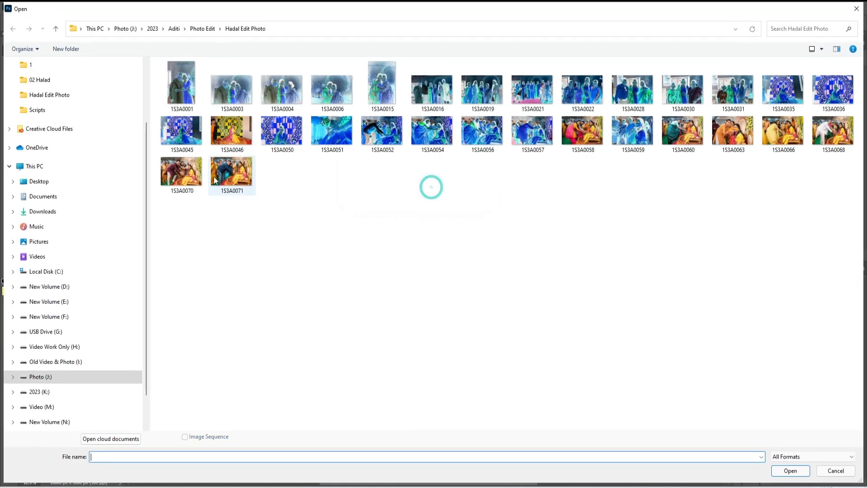
pyautogui.doubleClick(273, 135)
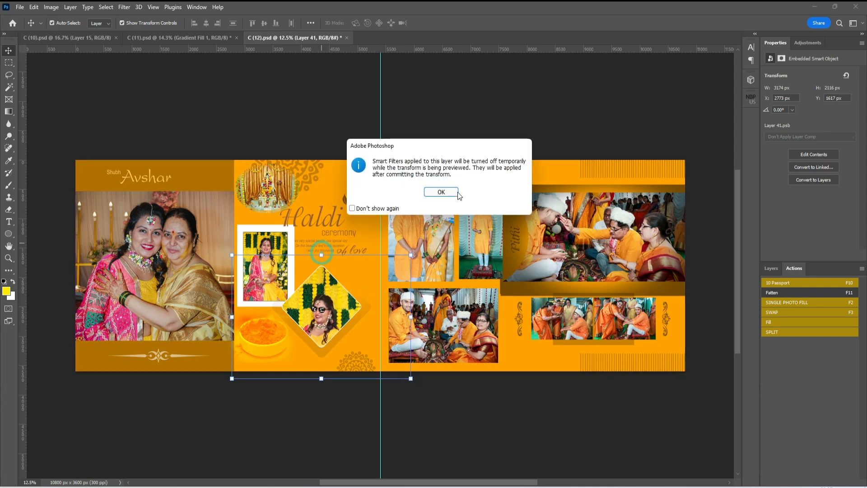
pyautogui.click(446, 190)
pyautogui.moveTo(321, 255); pyautogui.dragTo(322, 238)
pyautogui.doubleClick(329, 305)
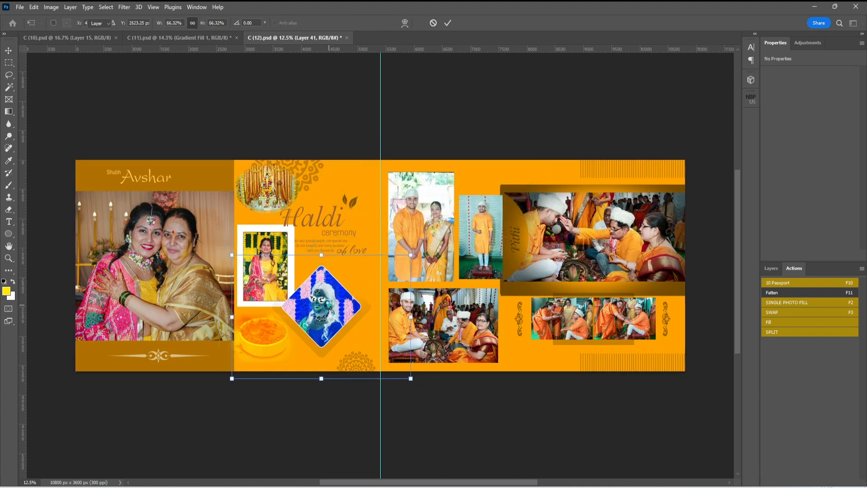
# Replace the standing couple's photo beside the centre guide with 1S3A0071 using SINGLE PHOTO FILL, enlarging and shifting it to frame the seated bride
pyautogui.click(423, 210)
pyautogui.click(804, 303)
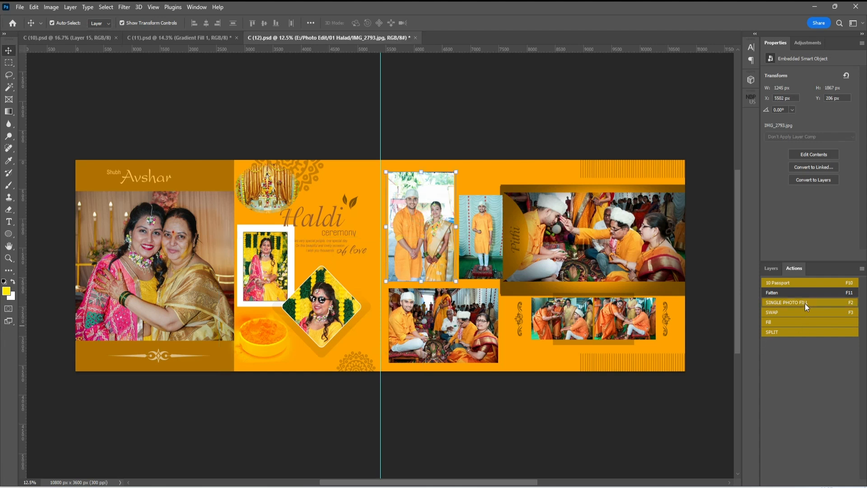
pyautogui.click(430, 184)
pyautogui.doubleClick(245, 209)
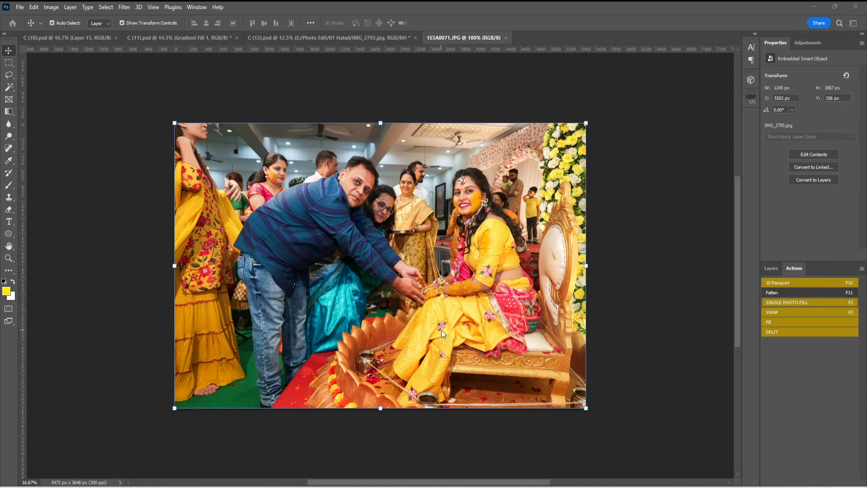
pyautogui.click(486, 129)
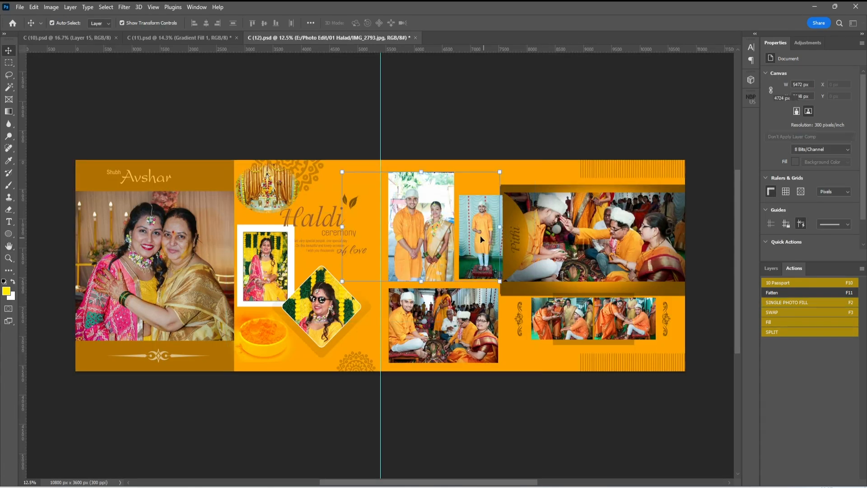
pyautogui.moveTo(430, 240)
pyautogui.mouseDown()
pyautogui.moveTo(401, 235)
pyautogui.moveTo(417, 244)
pyautogui.mouseUp()
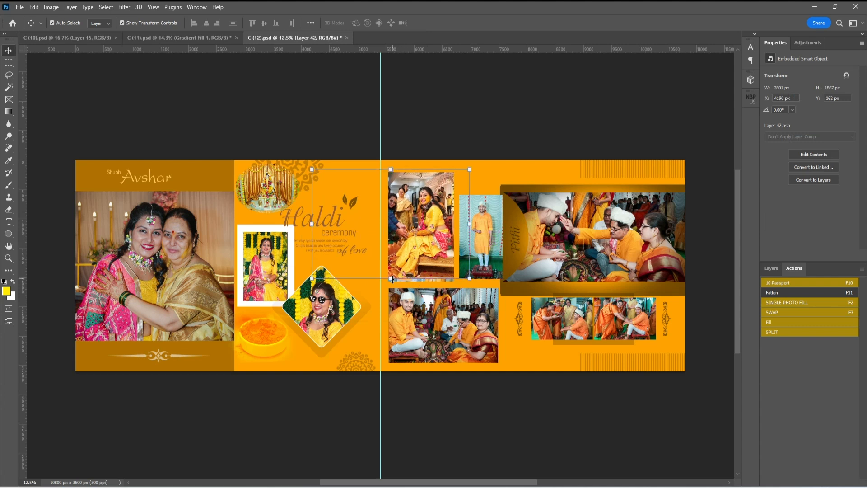
pyautogui.moveTo(393, 279); pyautogui.dragTo(390, 294)
pyautogui.moveTo(434, 263); pyautogui.dragTo(426, 247)
pyautogui.press('Return')
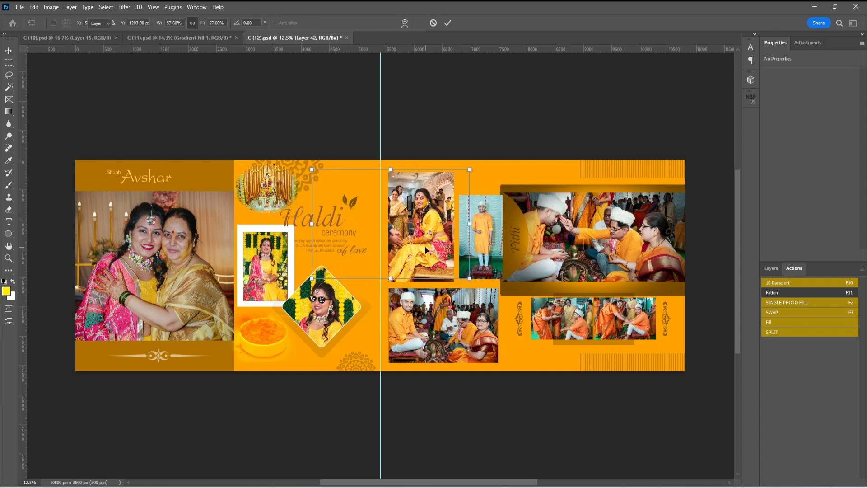
# Exchange the photos in the white rectangular frame and the diamond frame with the SWAP action
pyautogui.click(568, 253)
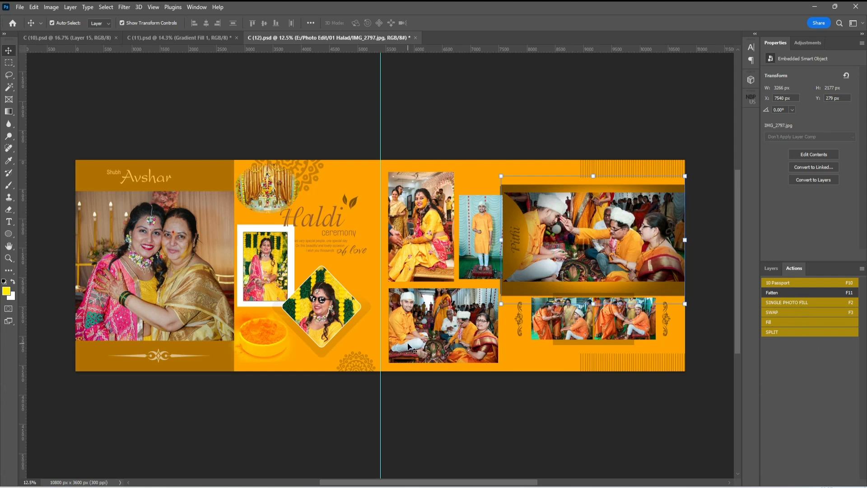
pyautogui.click(270, 263)
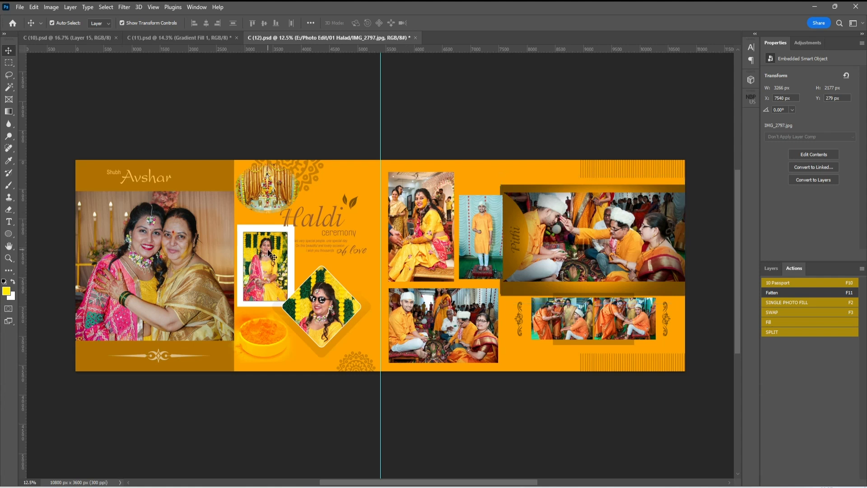
pyautogui.click(325, 301)
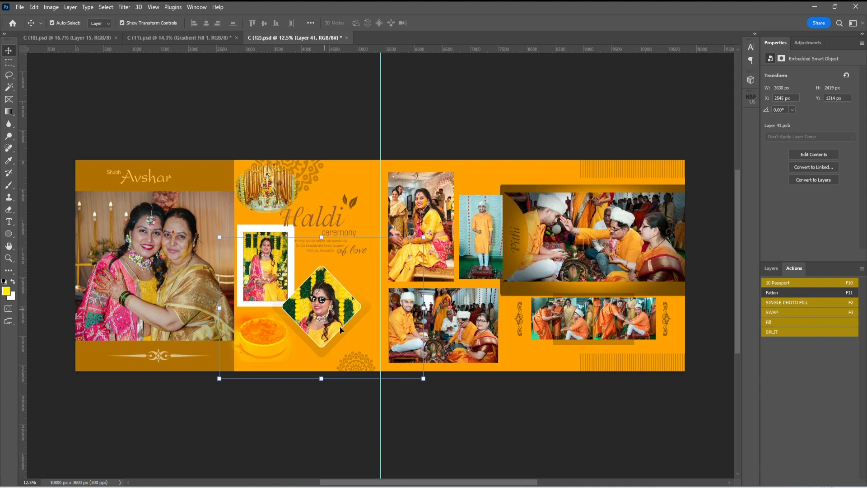
pyautogui.click(267, 262)
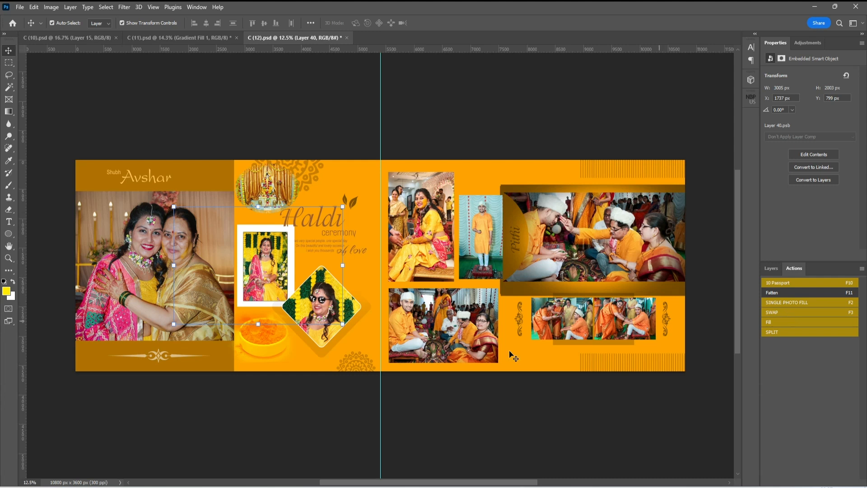
pyautogui.click(271, 270)
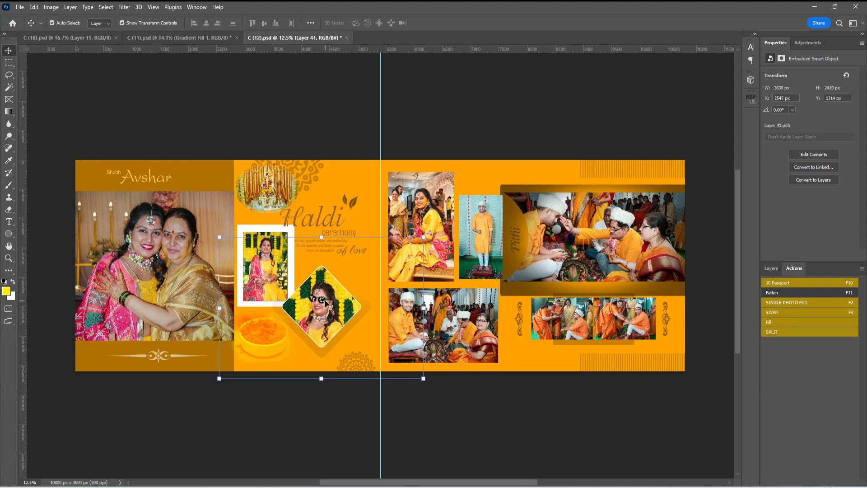
pyautogui.click(334, 314)
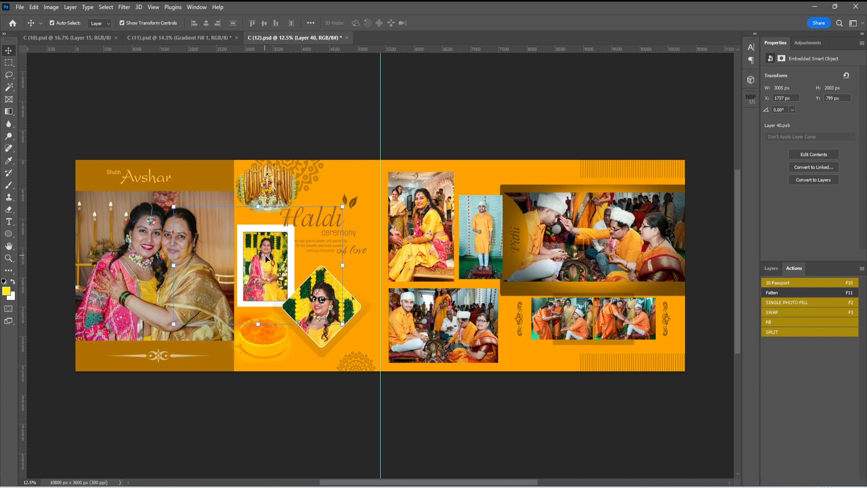
pyautogui.keyDown('shift'); pyautogui.click(323, 298); pyautogui.keyUp('shift')
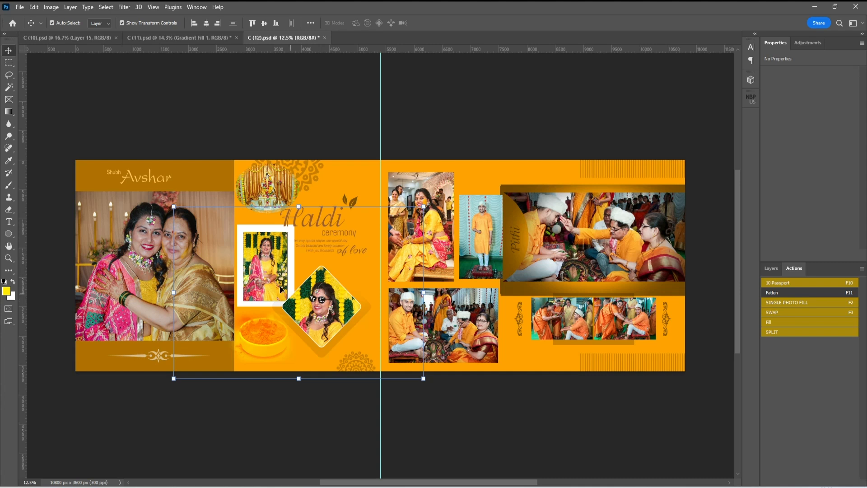
pyautogui.click(780, 313)
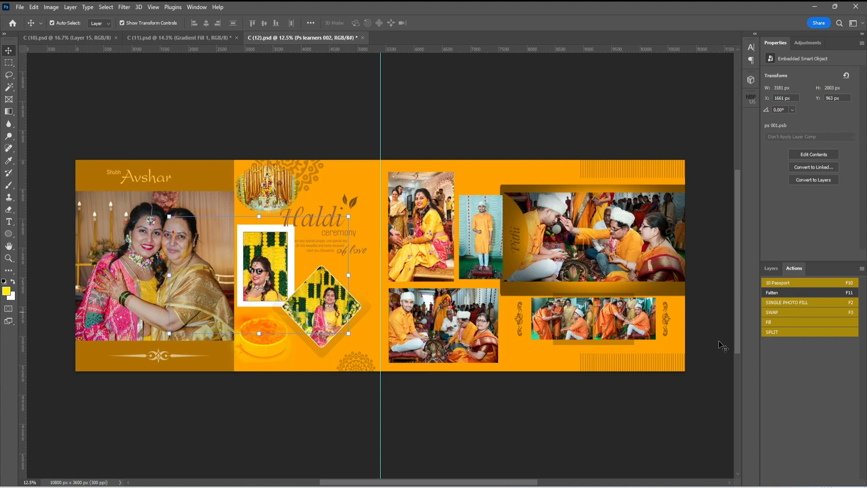
# Reposition the swapped photos inside the diamond frame and the white rectangular frame so the bride sits centred in each
pyautogui.moveTo(329, 318); pyautogui.dragTo(323, 310)
pyautogui.moveTo(260, 279); pyautogui.dragTo(267, 266)
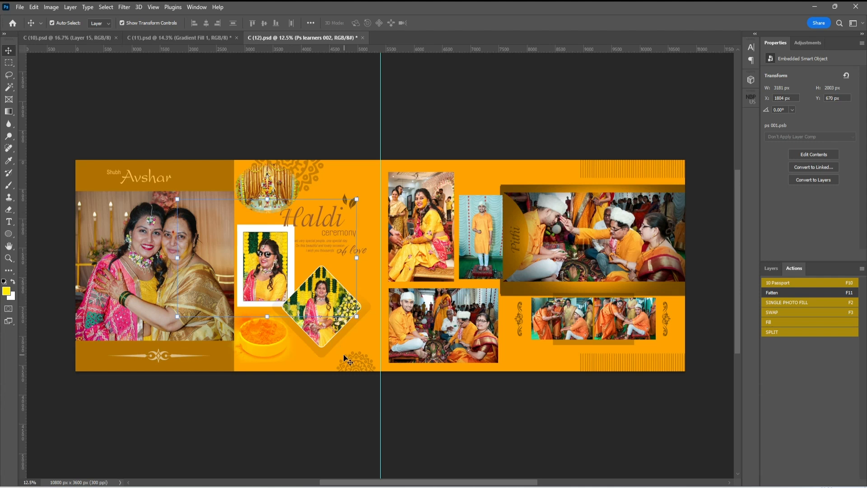
pyautogui.click(128, 263)
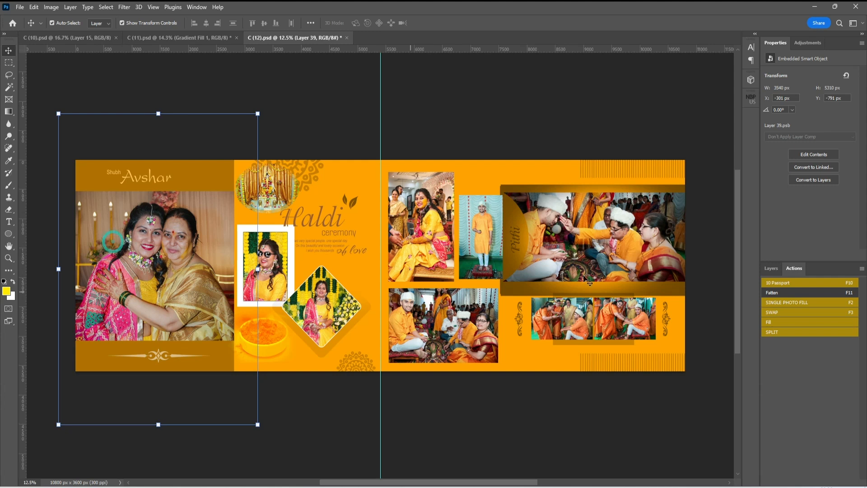
# Fill the wide frame beside the Pithi text with photo 1S3A0070 using SINGLE PHOTO FILL and shift it slightly down
pyautogui.click(616, 241)
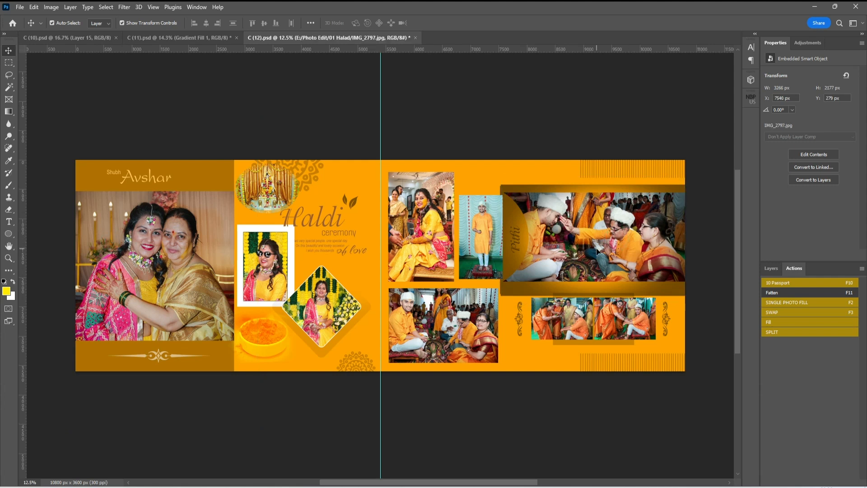
pyautogui.click(784, 302)
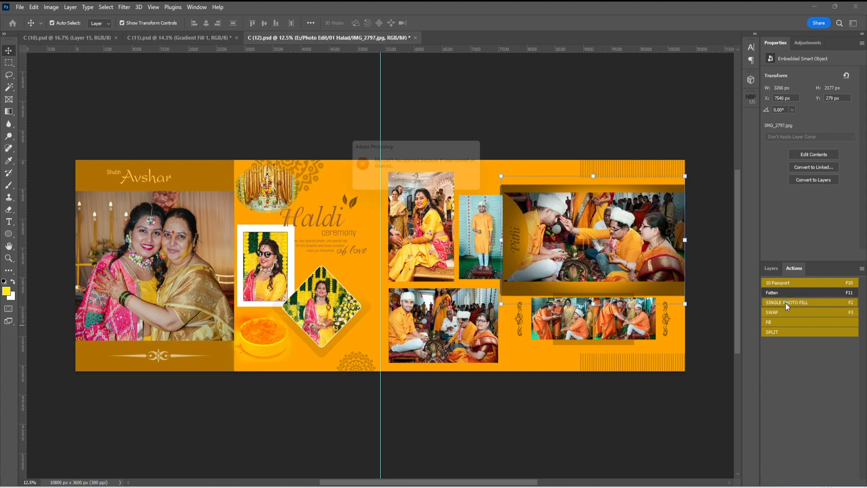
pyautogui.click(414, 185)
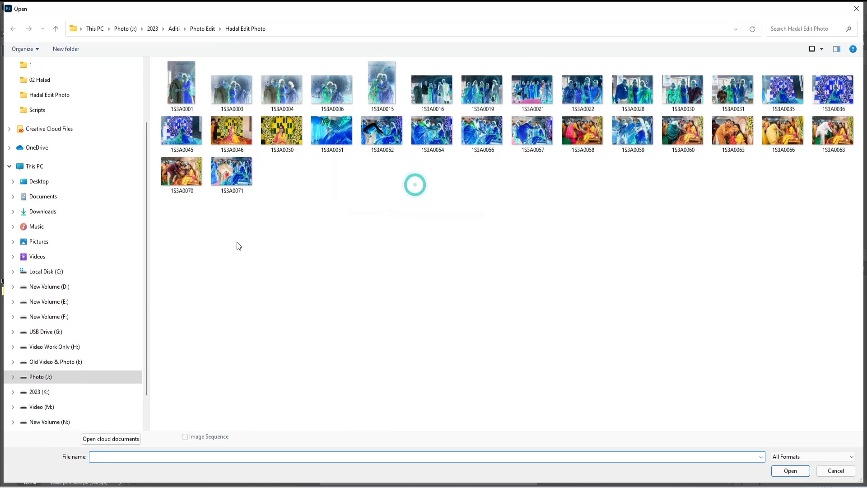
pyautogui.doubleClick(180, 170)
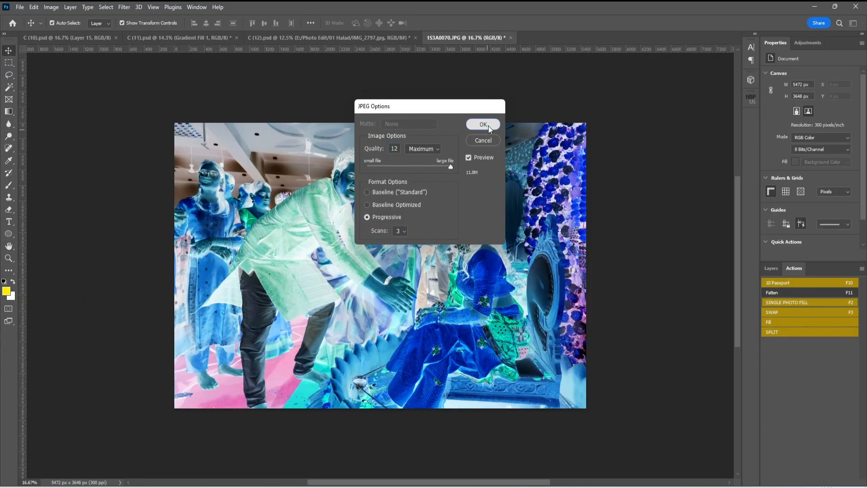
pyautogui.click(488, 126)
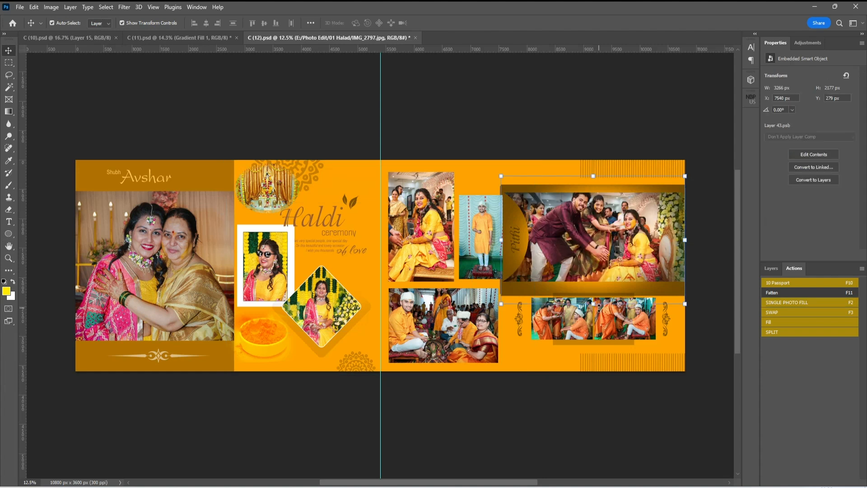
pyautogui.moveTo(619, 236); pyautogui.dragTo(620, 245)
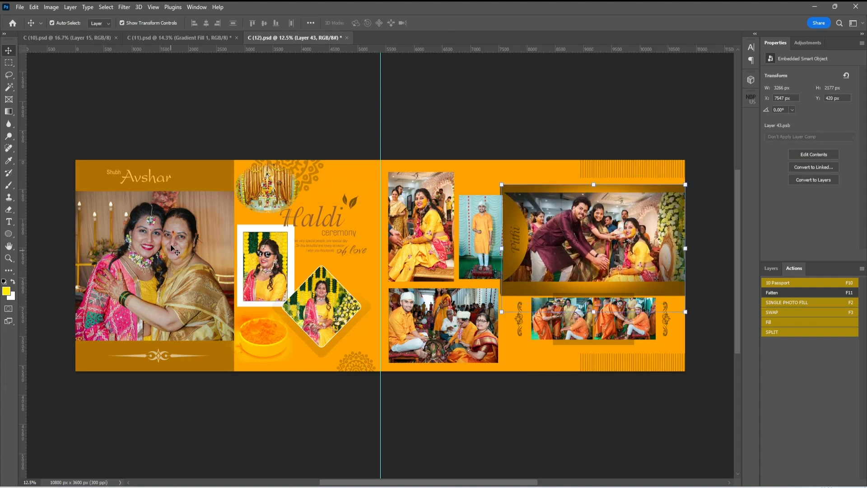
# Exchange the photos in the wide Pithi frame and the large frame under Shubh Avshar with SWAP, repositioning both within their frames
pyautogui.keyDown('shift'); pyautogui.click(130, 275); pyautogui.keyUp('shift')
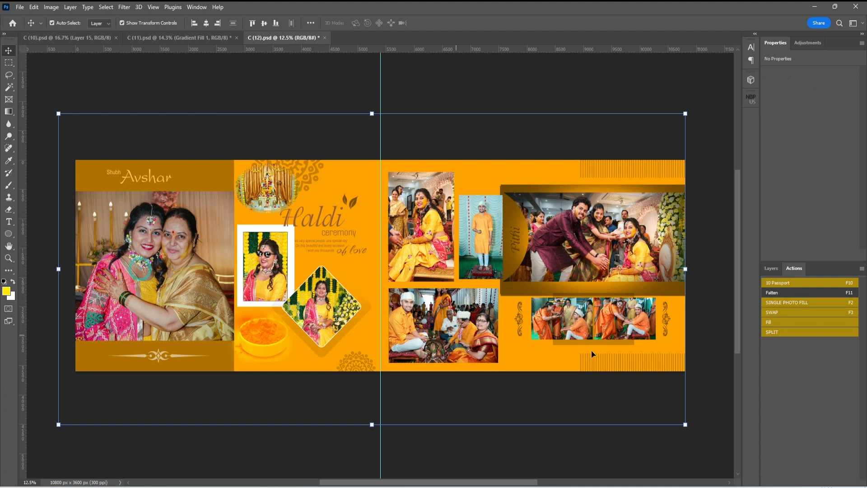
pyautogui.click(779, 312)
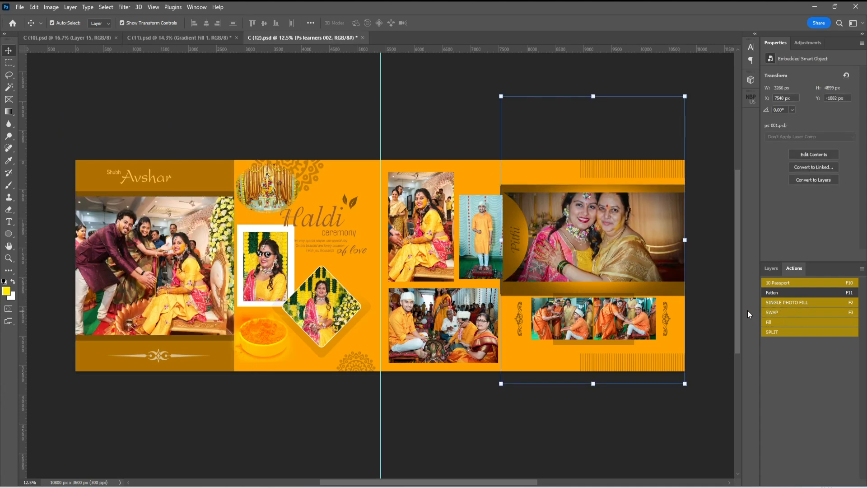
pyautogui.moveTo(599, 254); pyautogui.dragTo(606, 268)
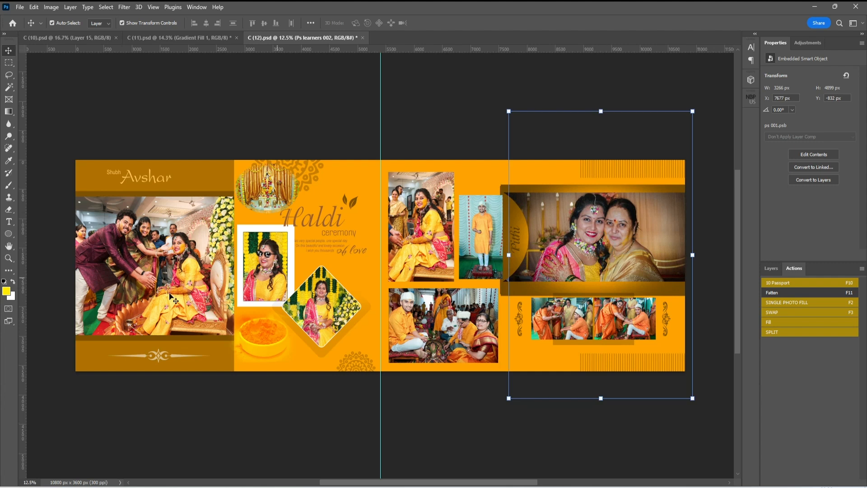
pyautogui.moveTo(141, 273); pyautogui.dragTo(172, 285)
# Replace the right-hand photo in the small pair below the Pithi frame with 1S3A0063 using SINGLE PHOTO FILL
pyautogui.click(610, 323)
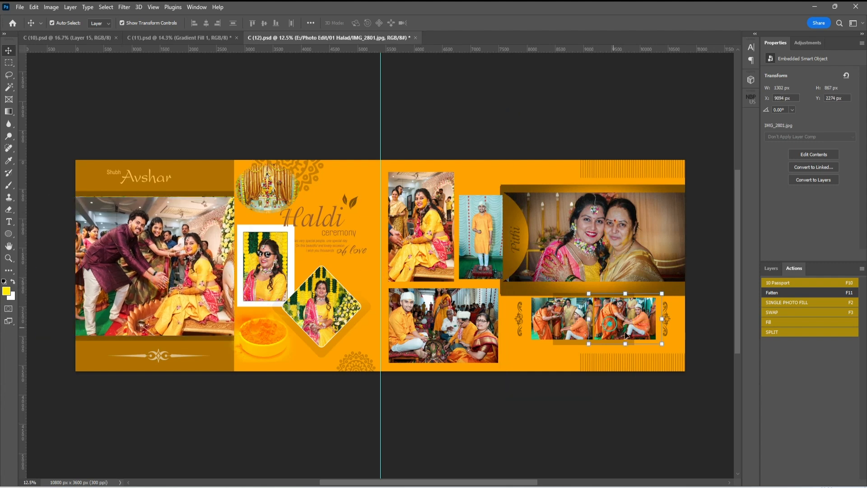
pyautogui.click(787, 302)
pyautogui.click(418, 183)
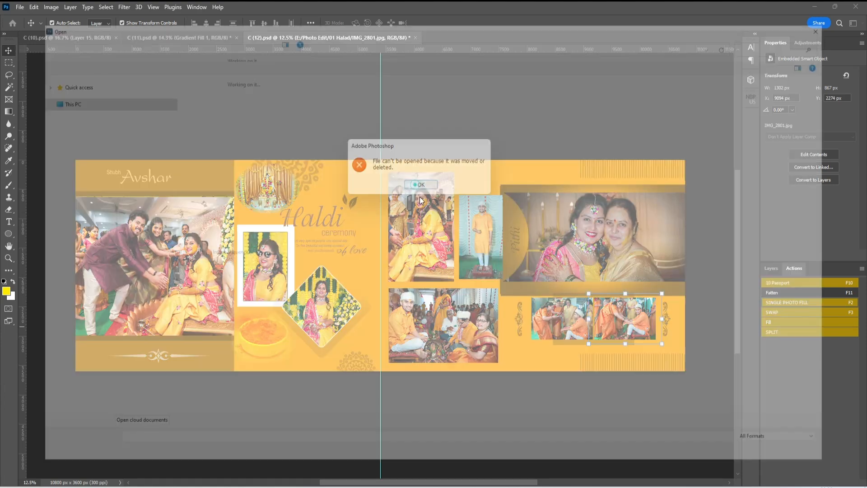
pyautogui.doubleClick(722, 133)
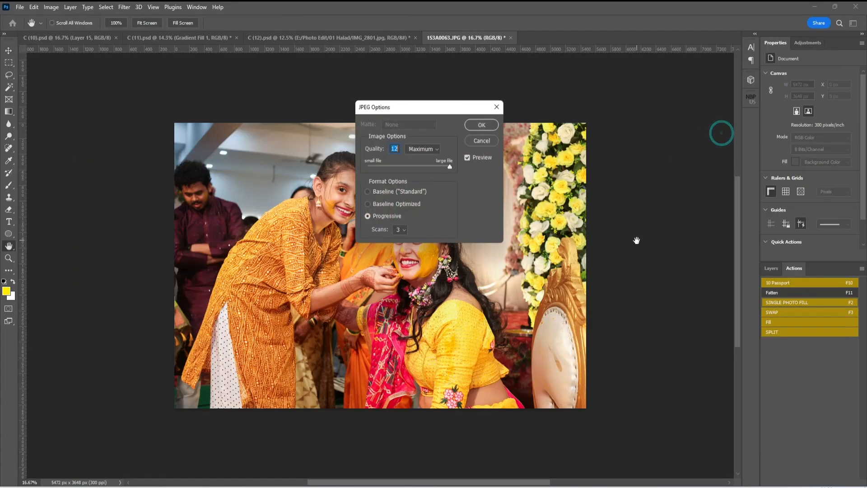
pyautogui.click(484, 125)
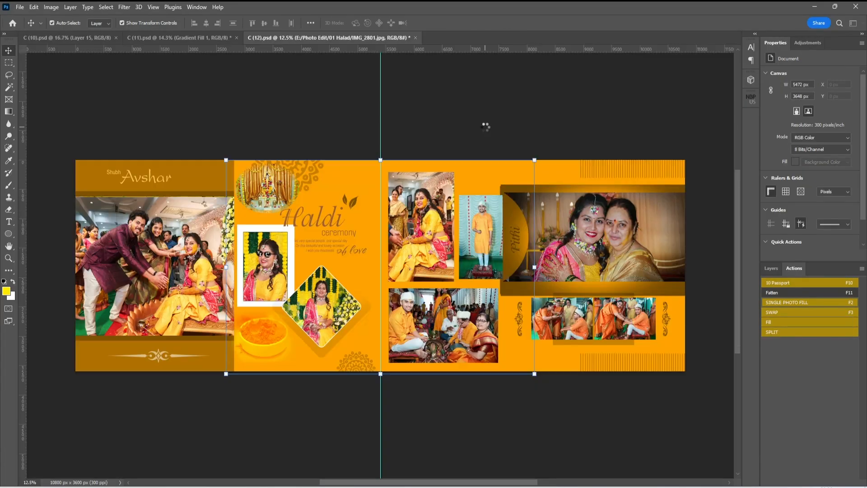
# Replace the left-hand photo in the small pair below the Pithi frame with 1S3A0050 using SINGLE PHOTO FILL
pyautogui.click(568, 321)
pyautogui.click(793, 302)
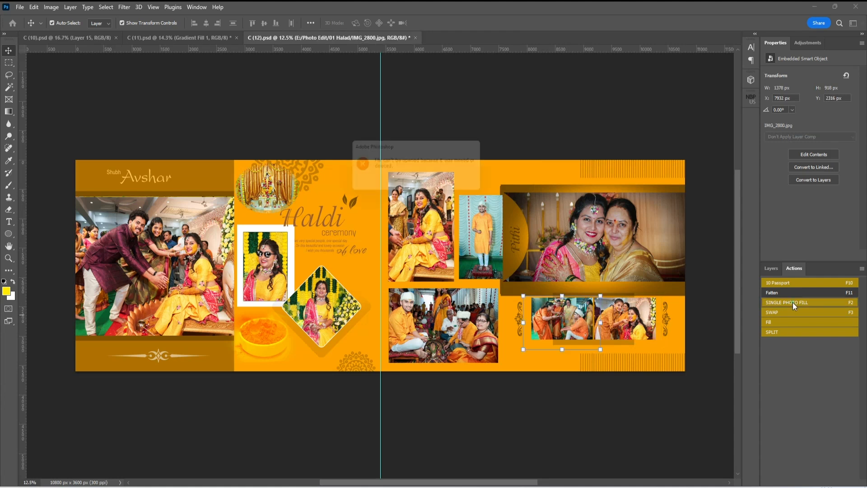
pyautogui.click(429, 186)
pyautogui.doubleClick(282, 130)
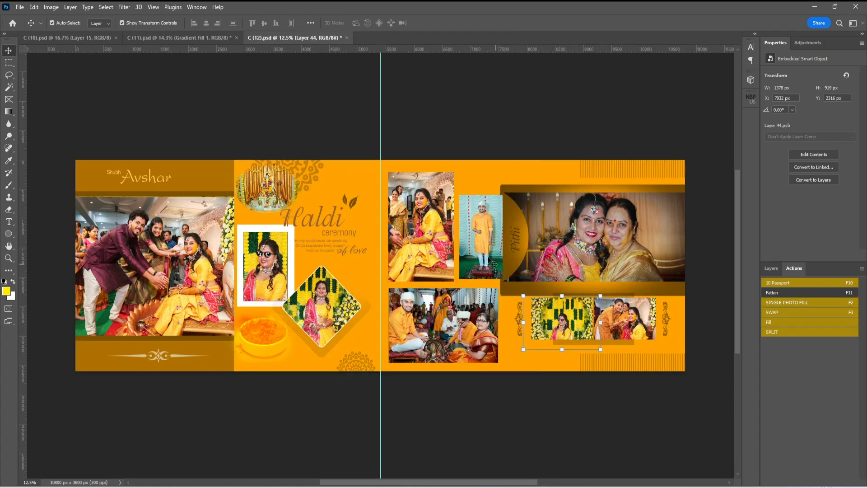
# Replace the standing man's photo in the narrow portrait frame with 1S3A0046 using SINGLE PHOTO FILL and shift it to centre the bride
pyautogui.click(481, 251)
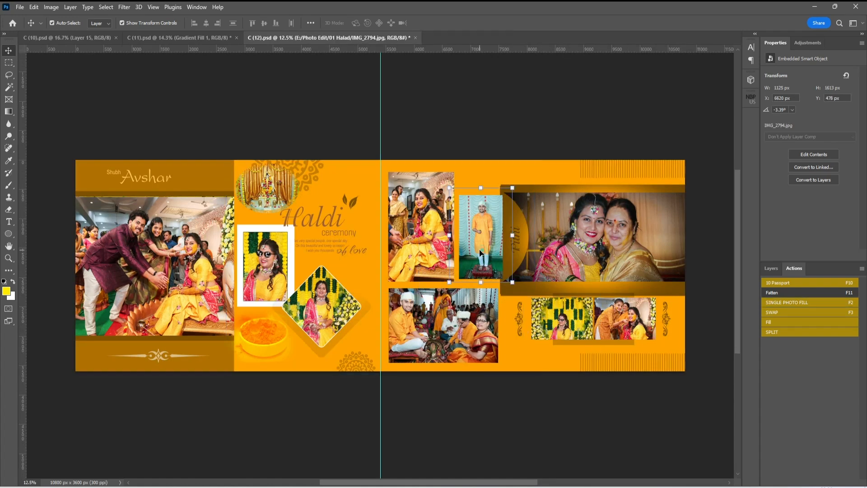
pyautogui.click(800, 302)
pyautogui.click(425, 190)
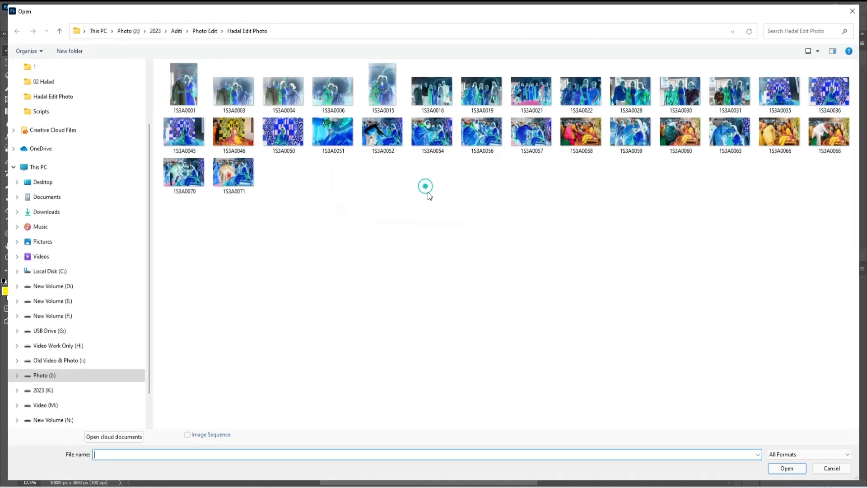
pyautogui.doubleClick(233, 131)
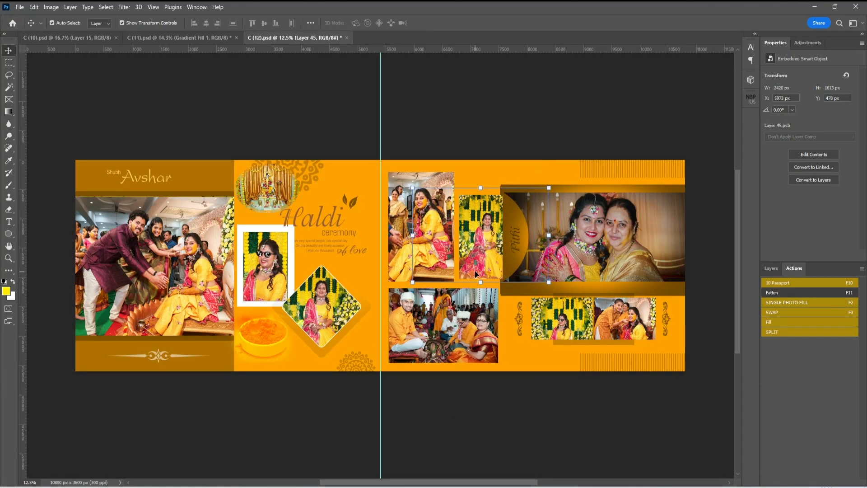
pyautogui.moveTo(482, 259); pyautogui.dragTo(475, 256)
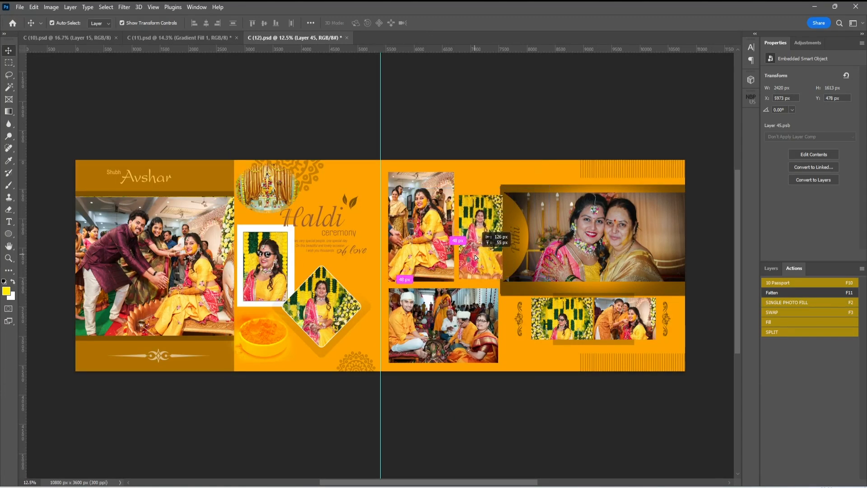
# Replace the group photo below the seated bride with 1S3A0066 using SINGLE PHOTO FILL and enlarge it slightly
pyautogui.click(471, 337)
pyautogui.click(793, 303)
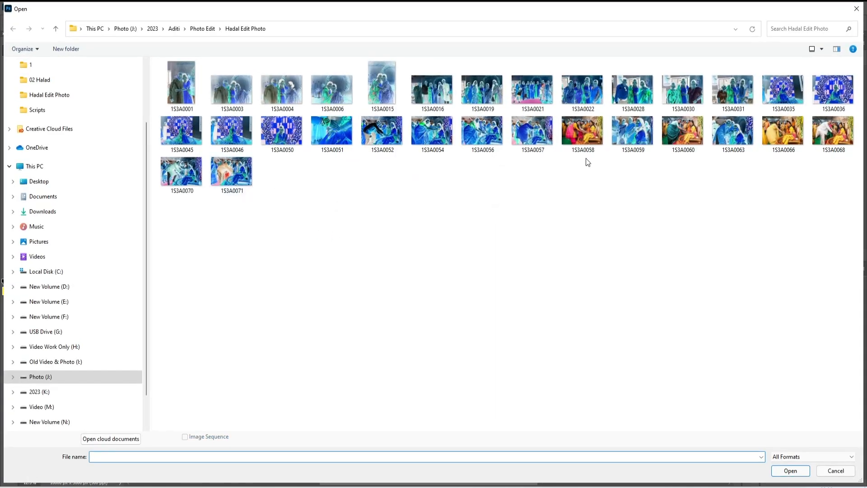
pyautogui.doubleClick(776, 131)
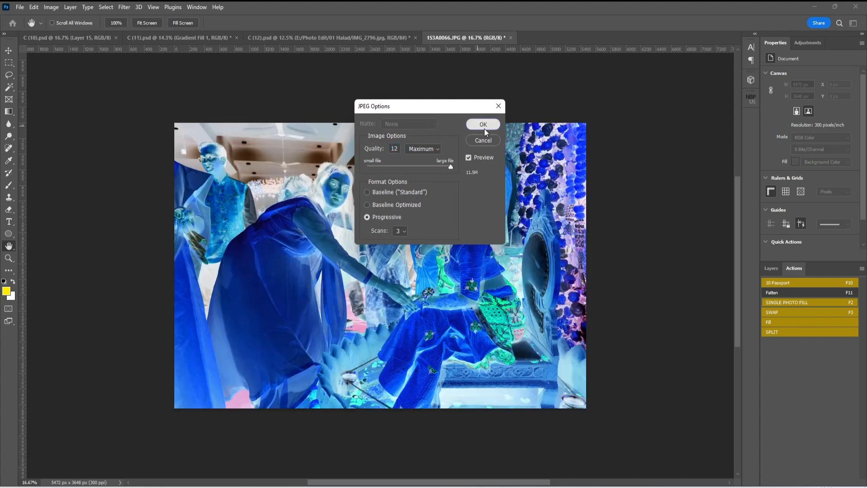
pyautogui.click(483, 126)
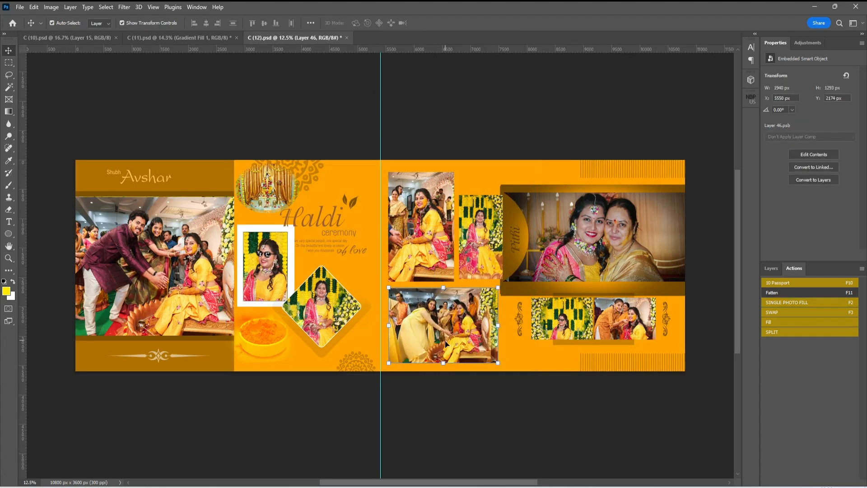
pyautogui.moveTo(442, 366); pyautogui.dragTo(442, 371)
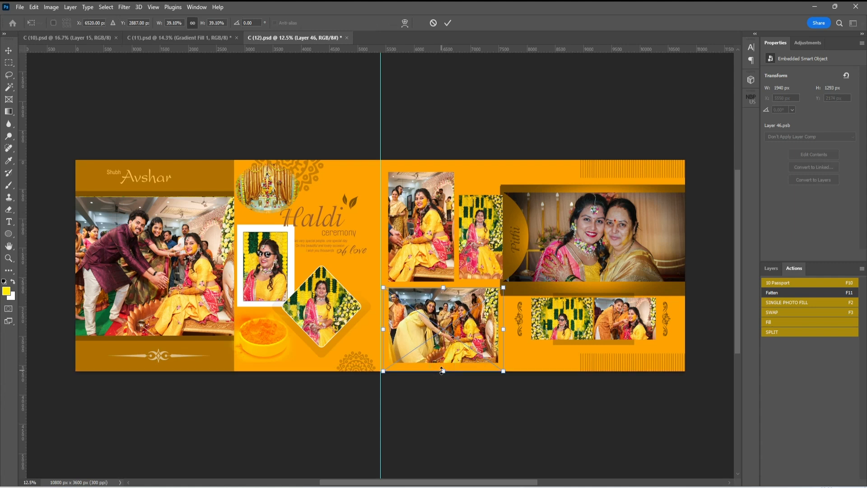
# Exchange the large photo under Shubh Avshar with the right-hand photo of the small pair using the SWAP action
pyautogui.click(128, 268)
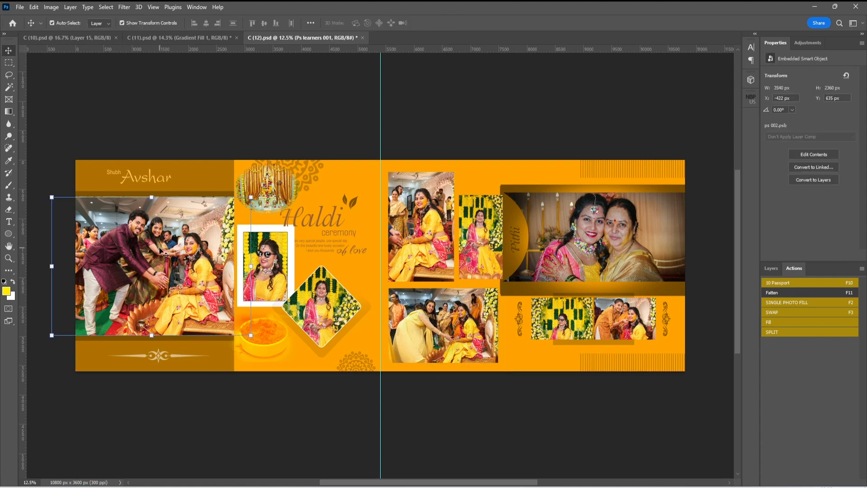
pyautogui.keyDown('shift'); pyautogui.click(634, 328); pyautogui.keyUp('shift')
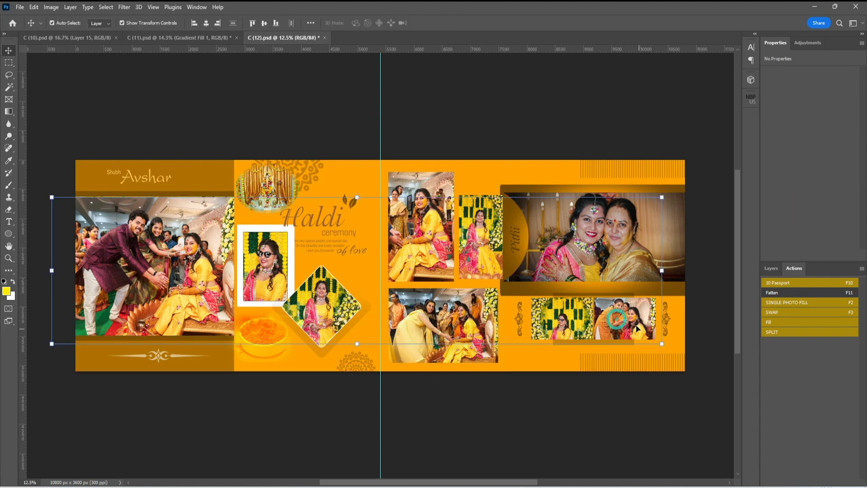
pyautogui.click(801, 313)
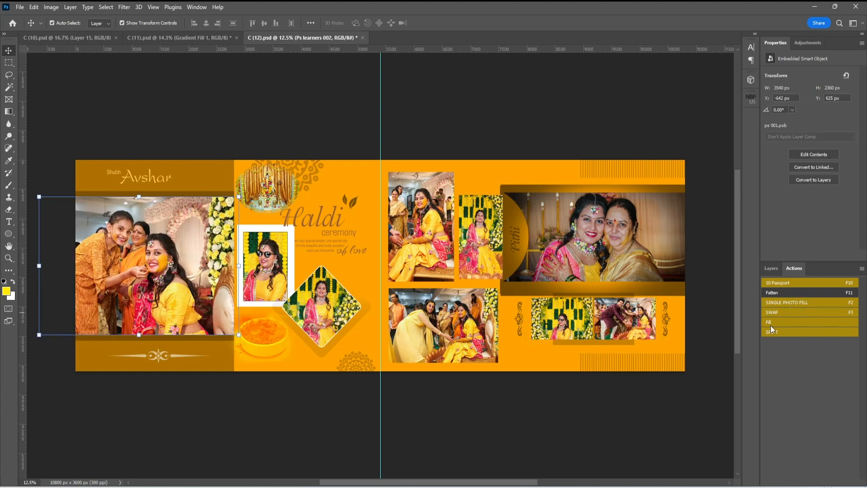
# Shift and enlarge the swapped photo under Shubh Avshar so it fills the large frame and shows both women and the bride
pyautogui.moveTo(144, 266); pyautogui.dragTo(175, 265)
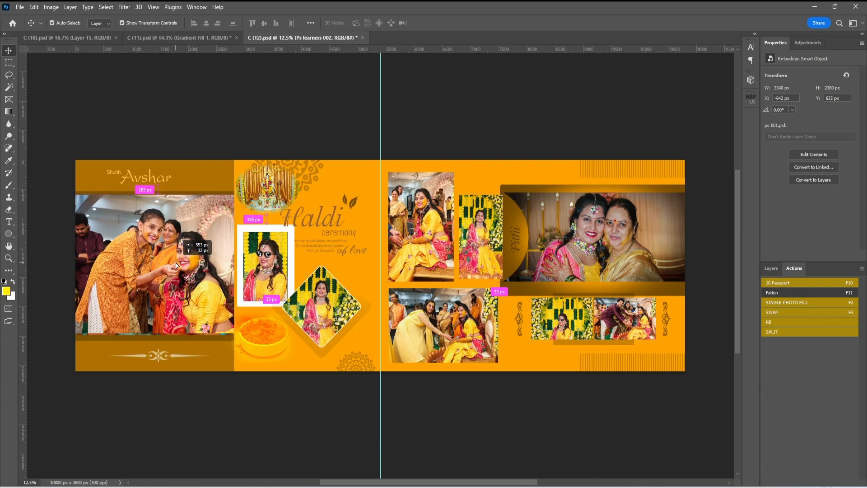
pyautogui.moveTo(172, 334); pyautogui.dragTo(169, 348)
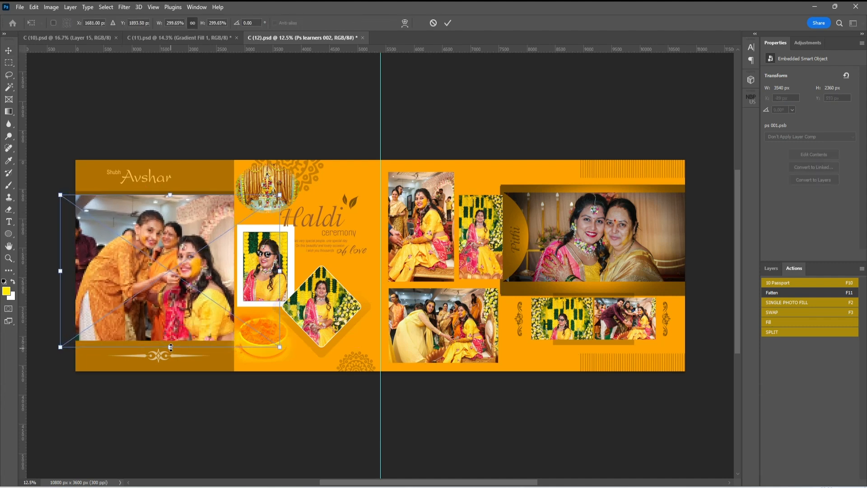
pyautogui.moveTo(168, 299); pyautogui.dragTo(166, 298)
pyautogui.press('Return')
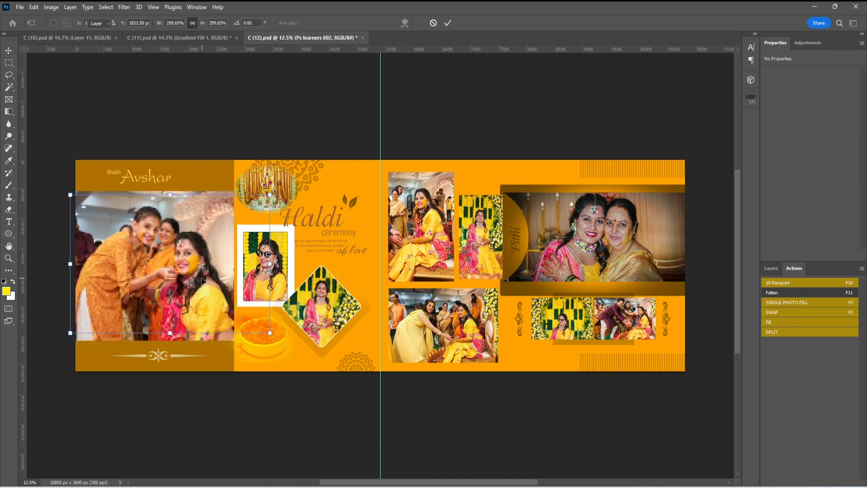
pyautogui.moveTo(631, 325); pyautogui.dragTo(631, 325)
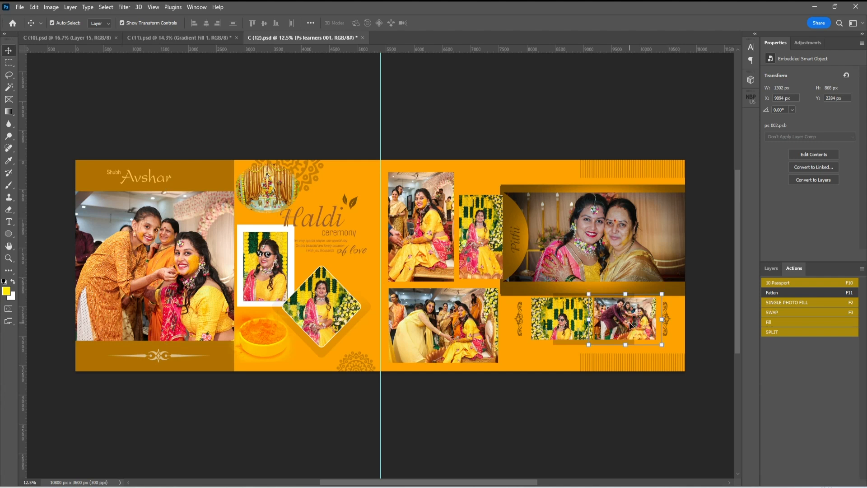
pyautogui.click(495, 400)
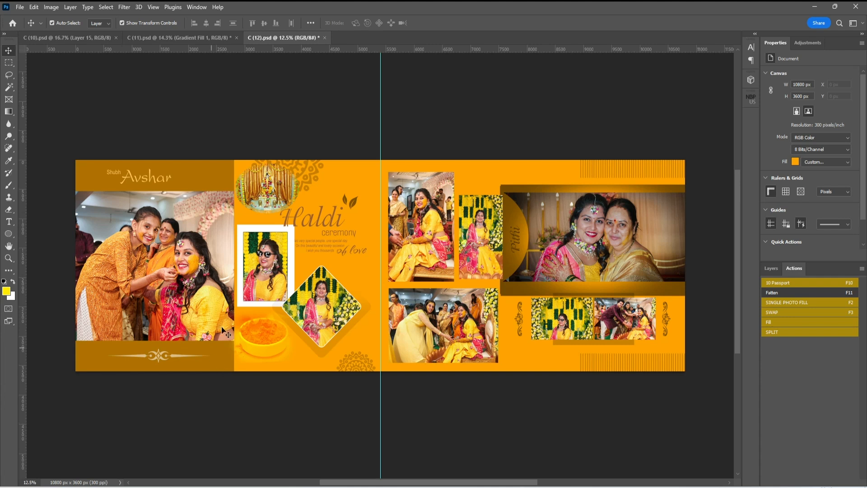
# Replace the photo in the oval frame above the Haldi title with 1S3A0058 using SINGLE PHOTO FILL and check the result up close
pyautogui.click(277, 199)
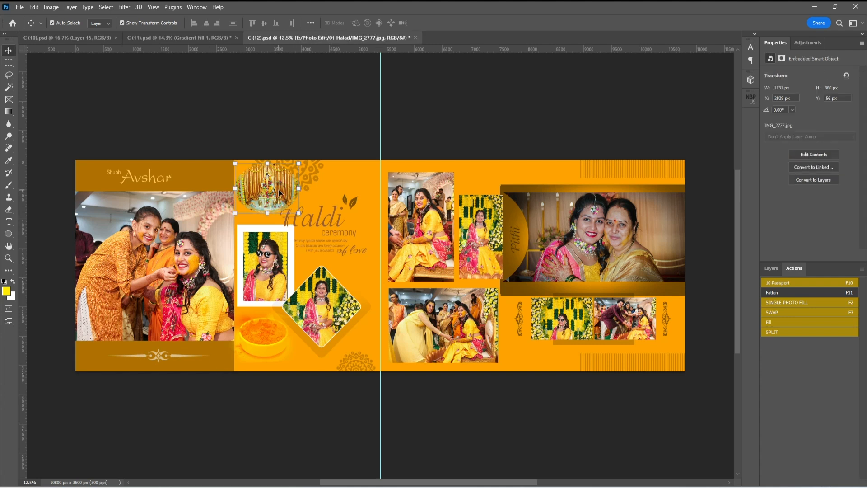
pyautogui.click(796, 303)
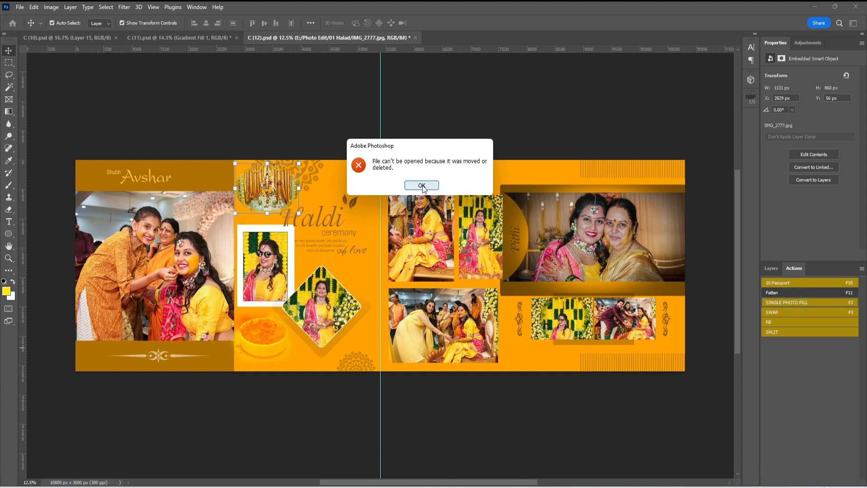
pyautogui.click(420, 186)
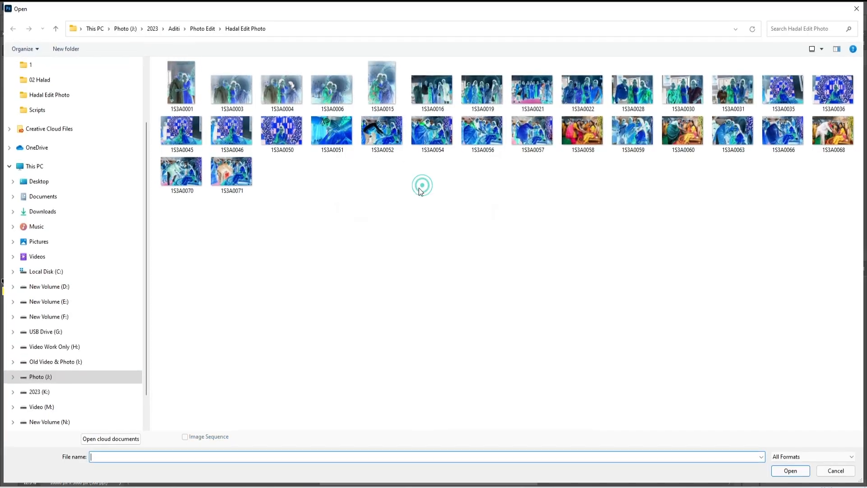
pyautogui.doubleClick(584, 135)
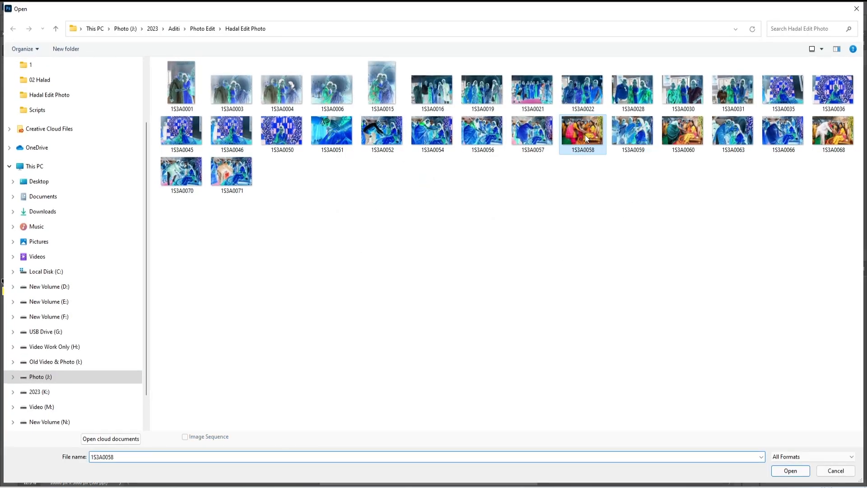
pyautogui.click(486, 126)
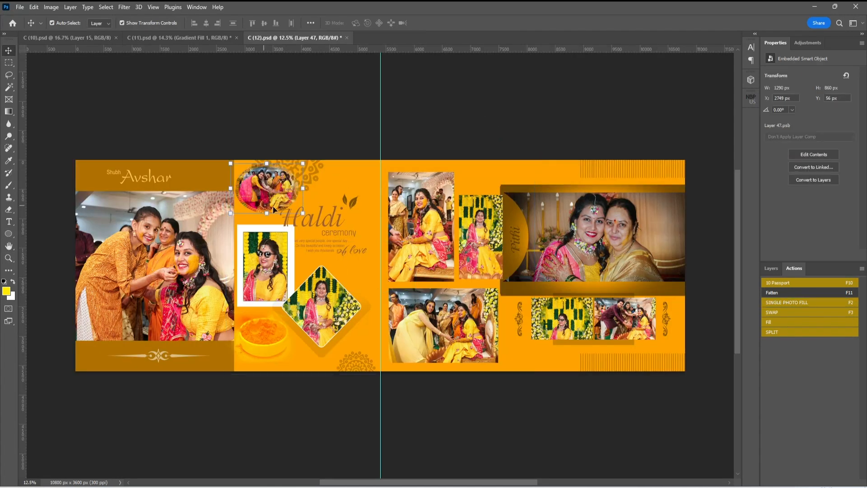
pyautogui.click(9, 257)
pyautogui.moveTo(274, 205); pyautogui.dragTo(324, 243)
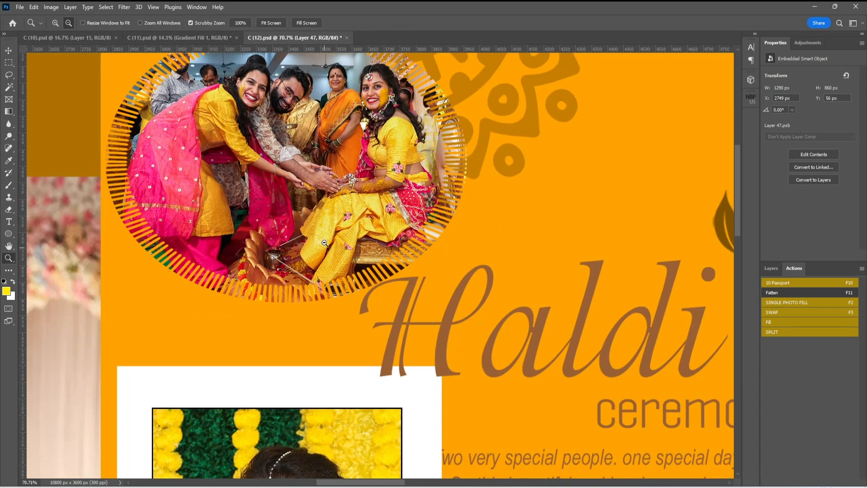
pyautogui.click(279, 24)
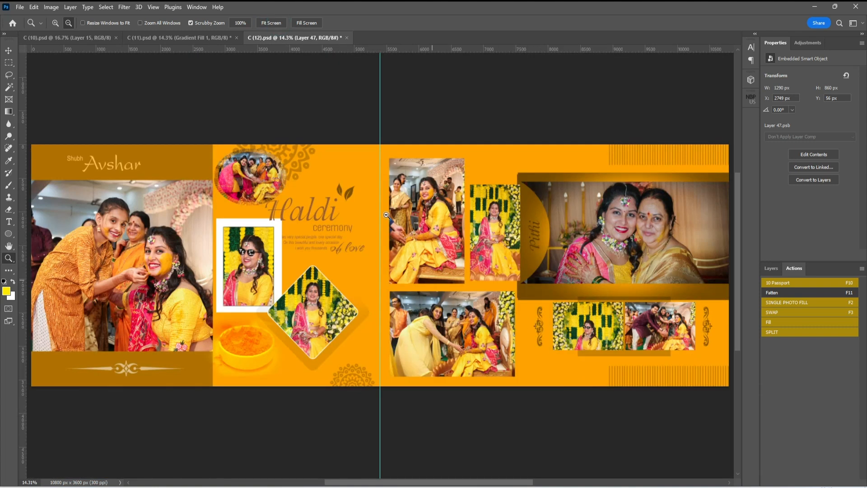
pyautogui.keyDown('alt'); pyautogui.click(371, 193); pyautogui.keyUp('alt')
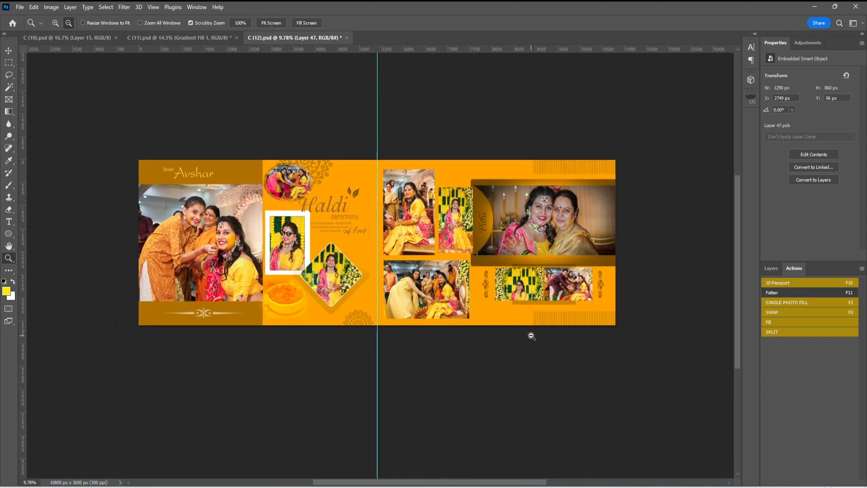